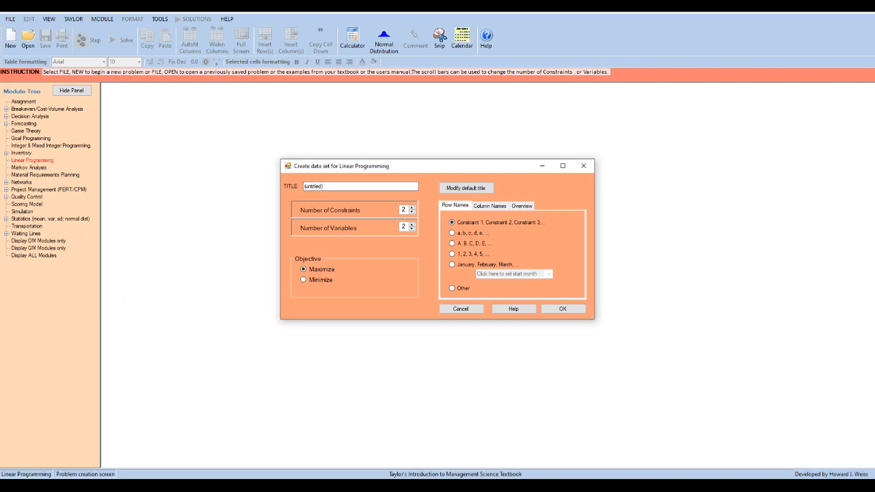
Create a linear programming data set titled "Shirt Stop Example" with 4 constraints, 2 variables and a Minimize objective.
{"action": "type", "text": "Shirt Stop Example"}
{"action": "left_click", "coordinate": [303, 279]}
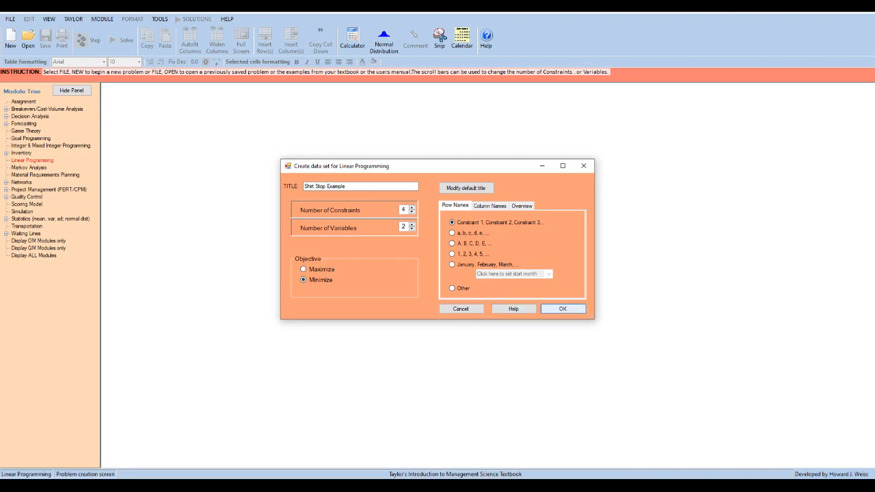
{"action": "left_click", "coordinate": [562, 309]}
Name the two decision variables Puerto Rico and Bahamas.
{"action": "left_click_drag", "start_coordinate": [224, 131], "coordinate": [355, 131]}
{"action": "left_click", "coordinate": [224, 141]}
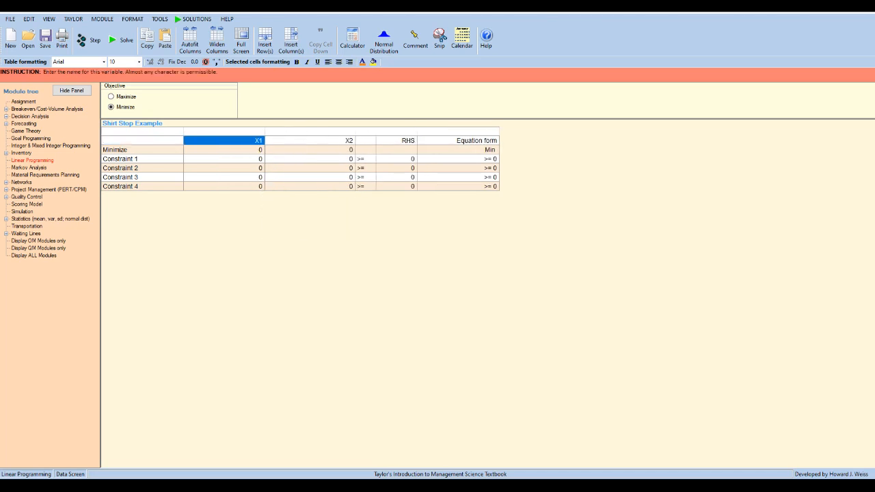
{"action": "type", "text": "Per"}
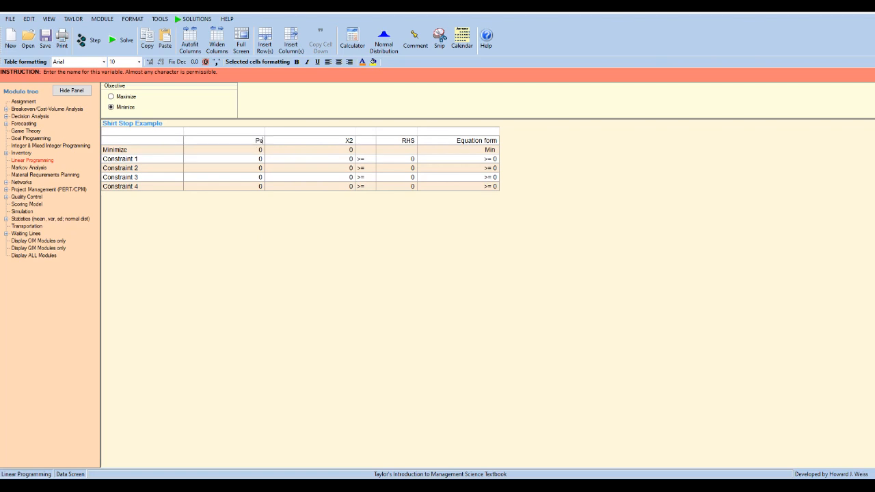
{"action": "key", "text": "BackSpace"}
{"action": "key", "text": "BackSpace"}
{"action": "type", "text": "uerto Rico"}
{"action": "key", "text": "Return"}
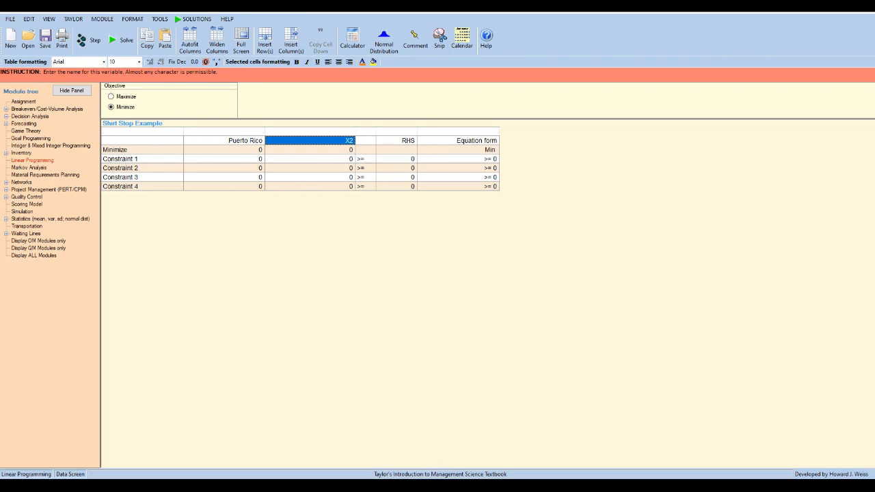
{"action": "type", "text": "Bahamas"}
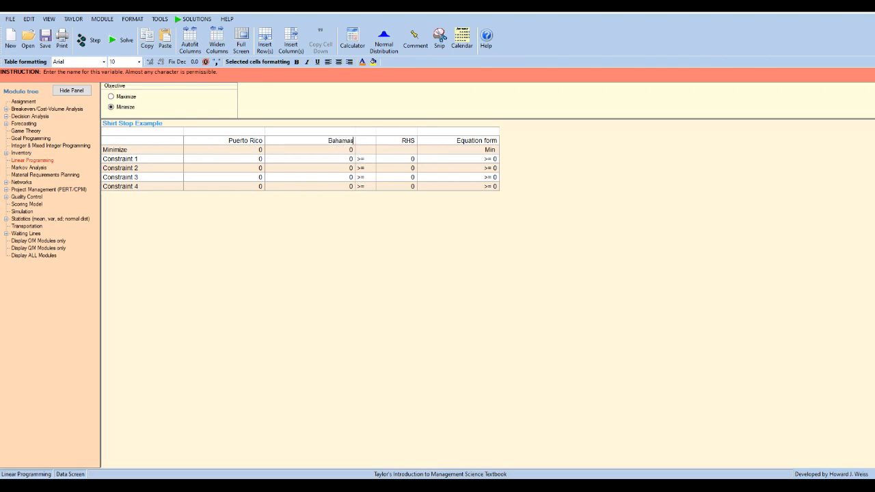
{"action": "key", "text": "Return"}
Set the Minimize objective coefficients to 0.46 for Puerto Rico and 0.35 for Bahamas.
{"action": "type", "text": "."}
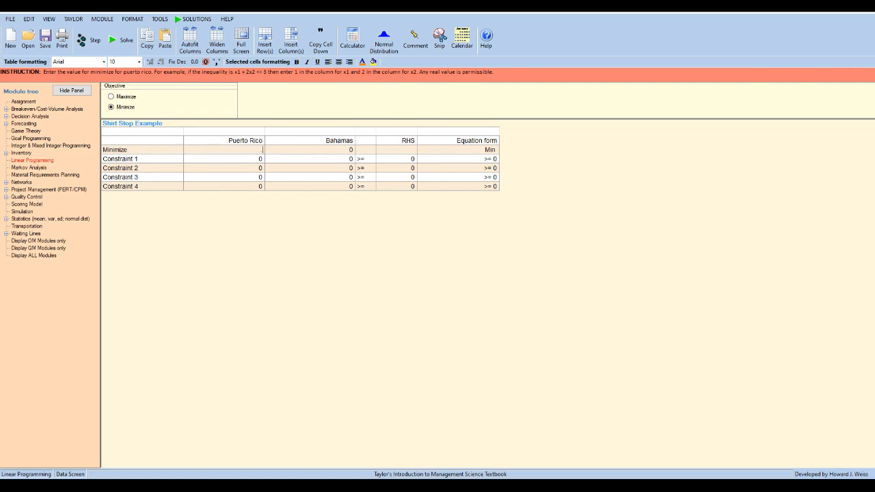
{"action": "type", "text": "0466"}
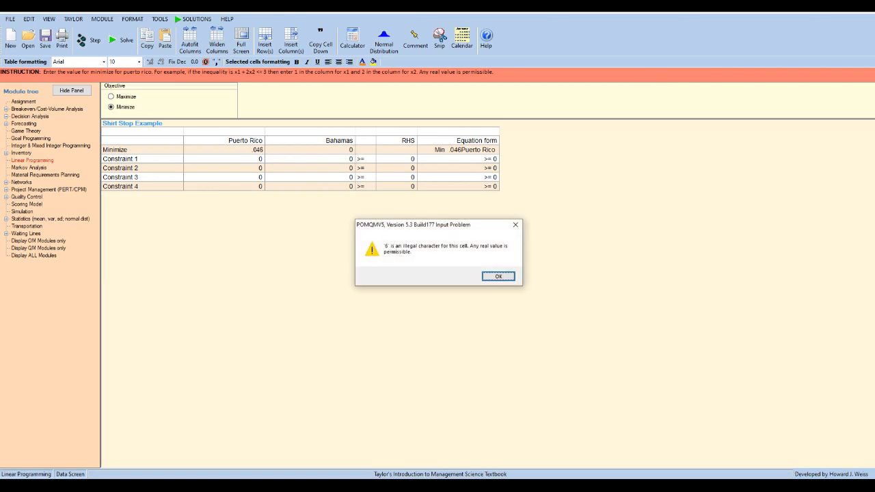
{"action": "key", "text": "Return"}
{"action": "key", "text": "BackSpace"}
{"action": "key", "text": "BackSpace"}
{"action": "key", "text": "BackSpace"}
{"action": "key", "text": "BackSpace"}
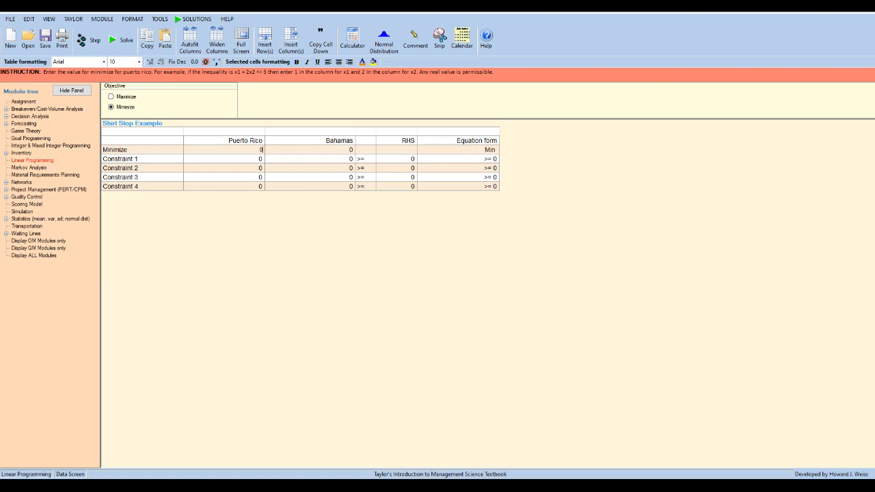
{"action": "type", "text": "0.46"}
{"action": "key", "text": "Return"}
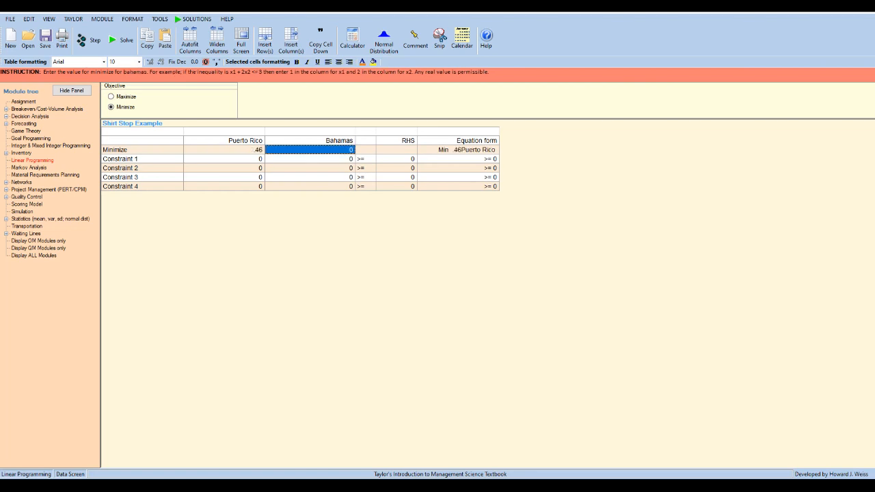
{"action": "type", "text": "0."}
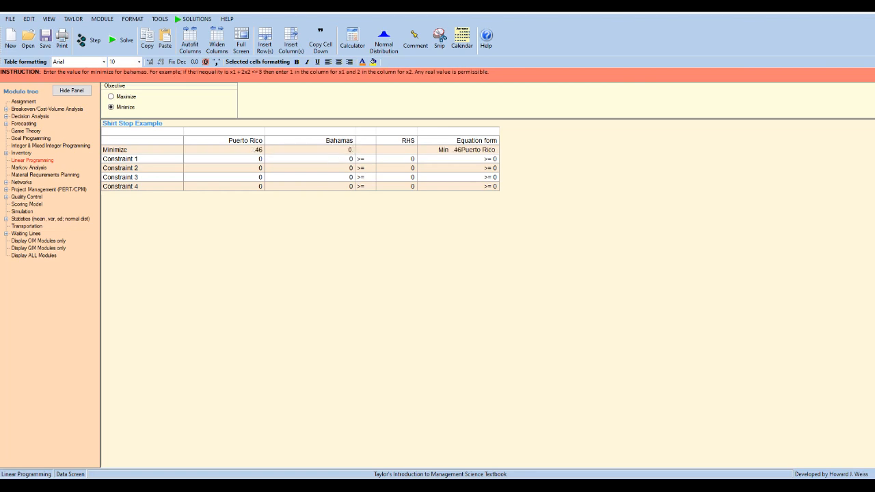
{"action": "type", "text": "35"}
{"action": "key", "text": "Return"}
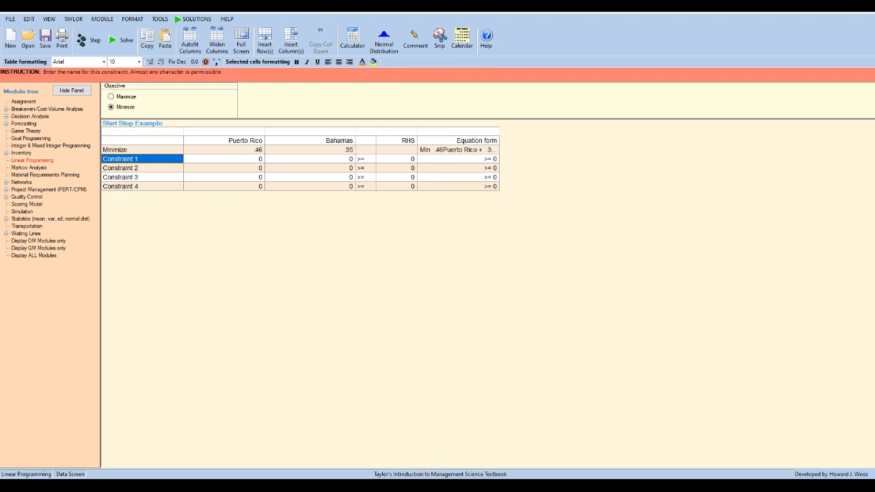
Rename the first two constraints as Maximum Defective and Total Shirts.
{"action": "type", "text": "Maxi"}
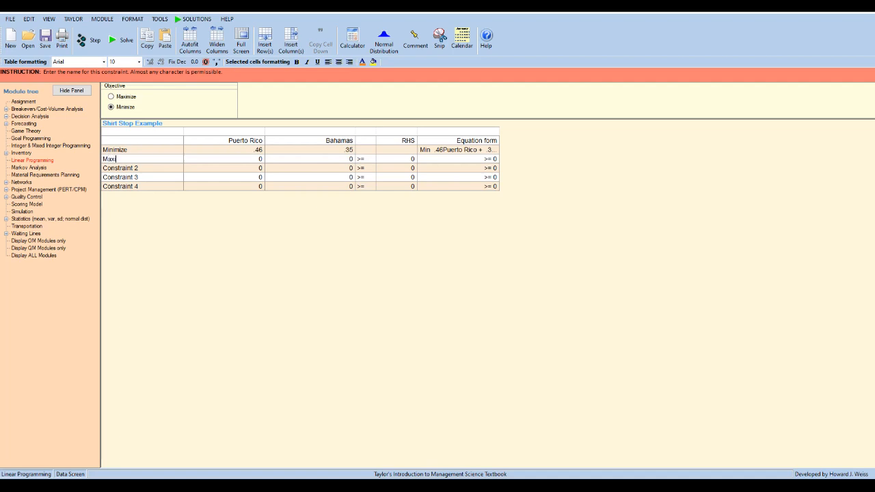
{"action": "type", "text": "mum Defective"}
{"action": "key", "text": "Return"}
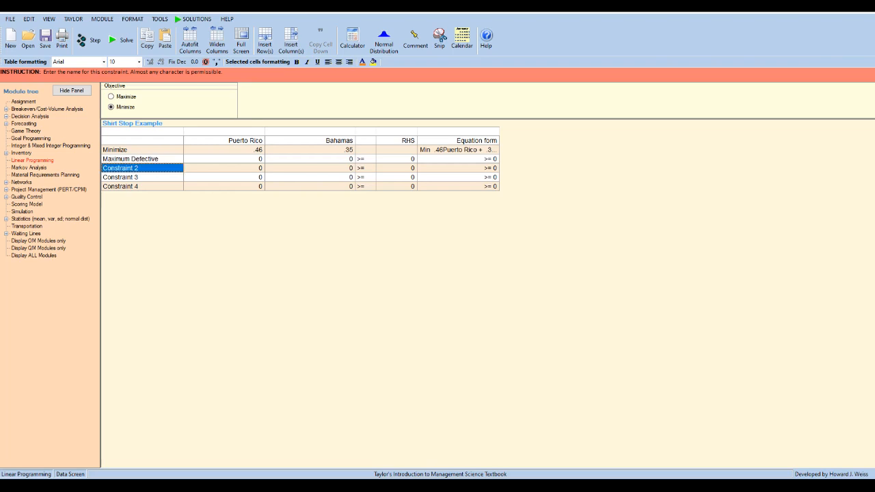
{"action": "type", "text": "Total Shirts"}
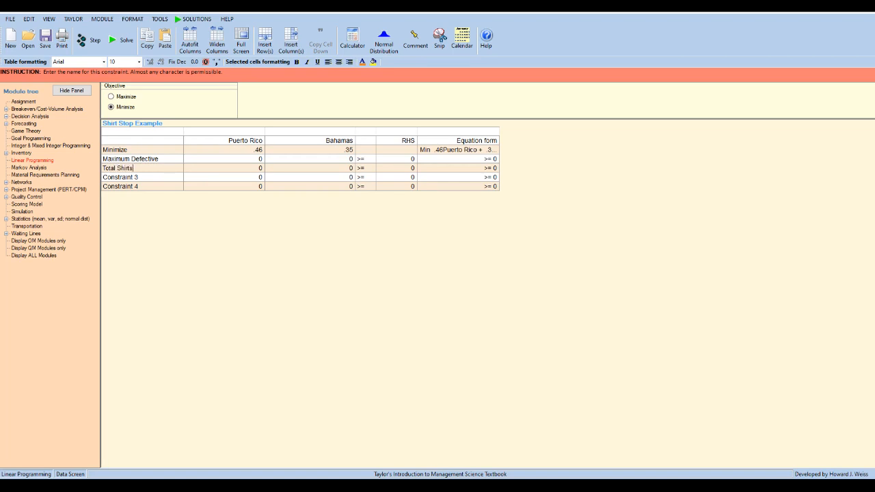
{"action": "key", "text": "Return"}
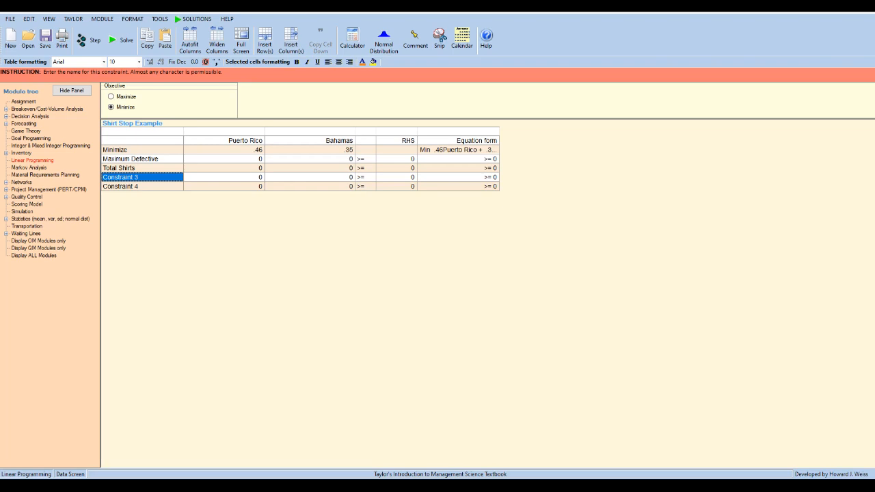
Rename the third and fourth constraints as Supply Puerto Rico and Supply Bahamas.
{"action": "type", "text": "Dem"}
{"action": "key", "text": "BackSpace"}
{"action": "key", "text": "BackSpace"}
{"action": "key", "text": "BackSpace"}
{"action": "type", "text": "Su"}
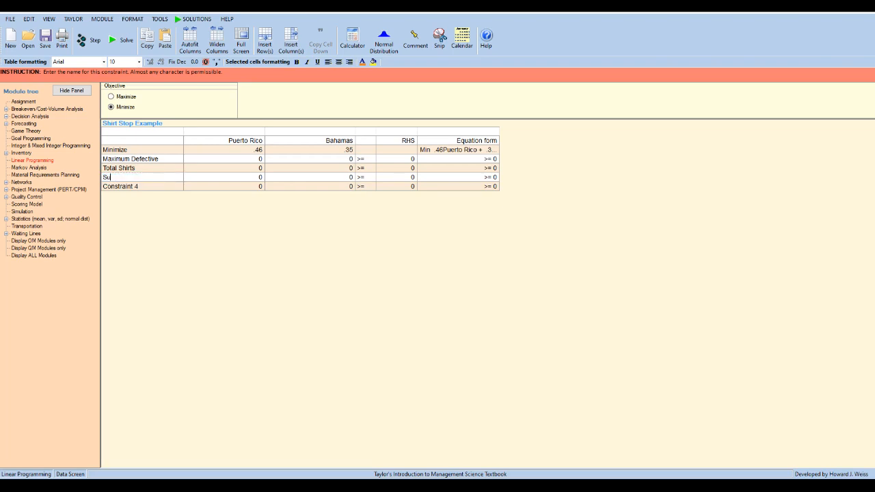
{"action": "type", "text": "pply Puerto Ro"}
{"action": "type", "text": "co"}
{"action": "key", "text": "Return"}
{"action": "type", "text": "Supply Bahamas"}
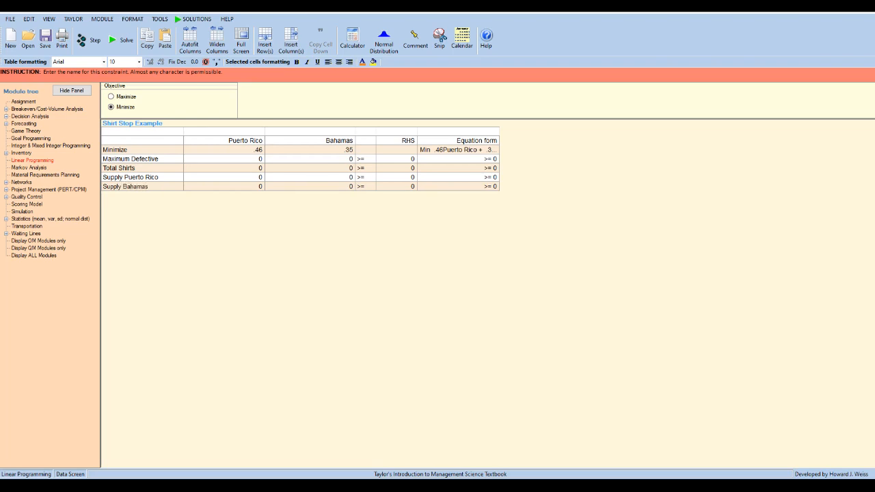
Set the right-hand side of the Maximum Defective constraint to 3080.
{"action": "left_click", "coordinate": [397, 158]}
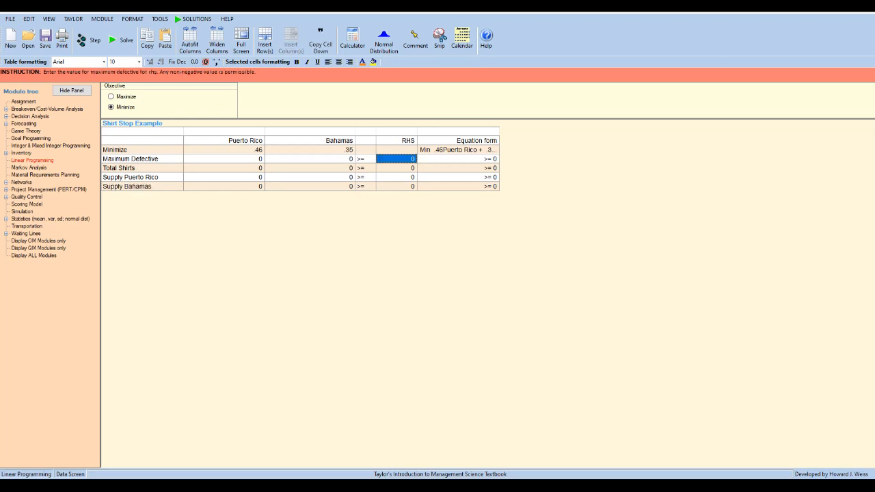
{"action": "type", "text": "3098"}
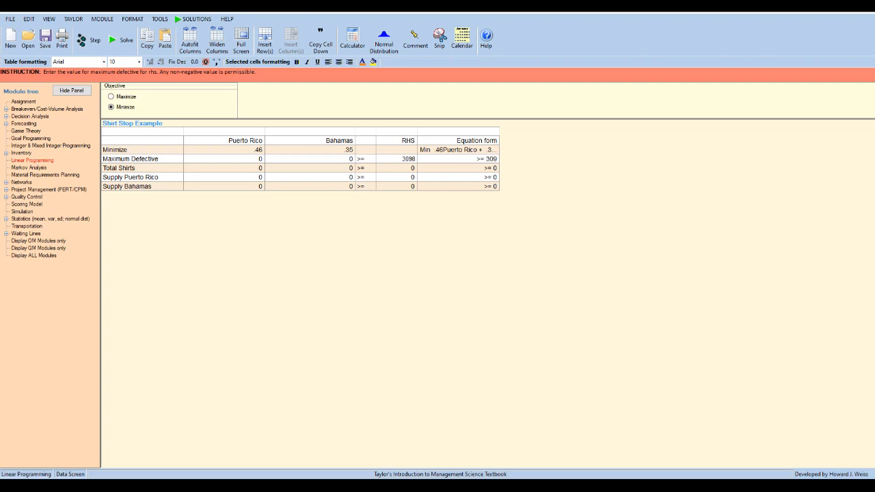
{"action": "type", "text": "00"}
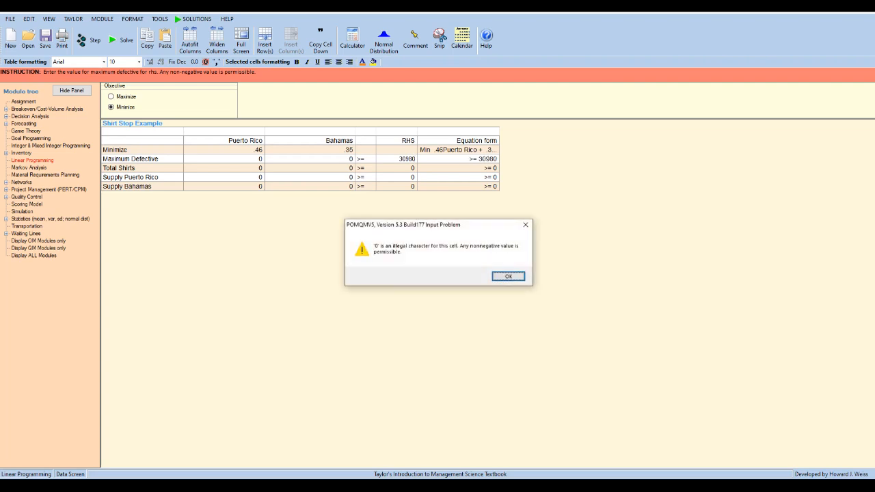
{"action": "key", "text": "Return"}
{"action": "key", "text": "BackSpace"}
{"action": "key", "text": "BackSpace"}
{"action": "key", "text": "BackSpace"}
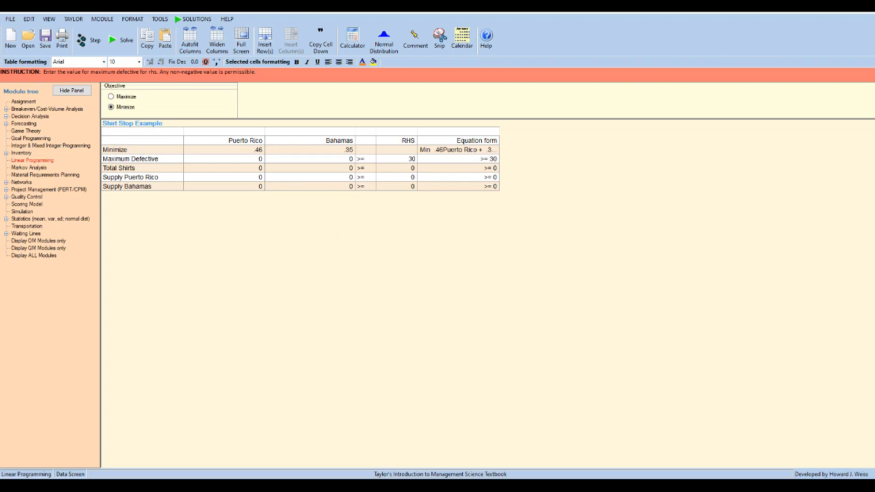
{"action": "type", "text": "80"}
{"action": "key", "text": "Return"}
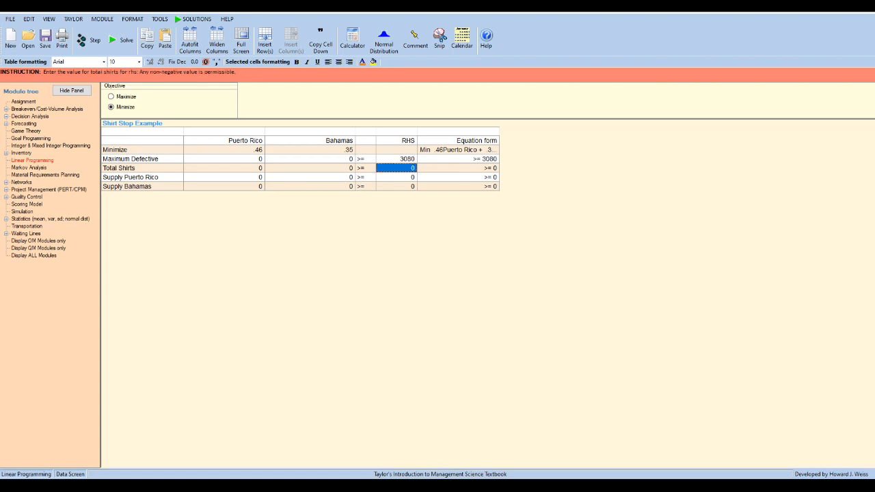
Set the right-hand sides to 2500 for Total Shirts and 1000 for both Supply Puerto Rico and Supply Bahamas.
{"action": "type", "text": "2500"}
{"action": "key", "text": "Return"}
{"action": "type", "text": "1000"}
{"action": "key", "text": "Return"}
{"action": "type", "text": "1000"}
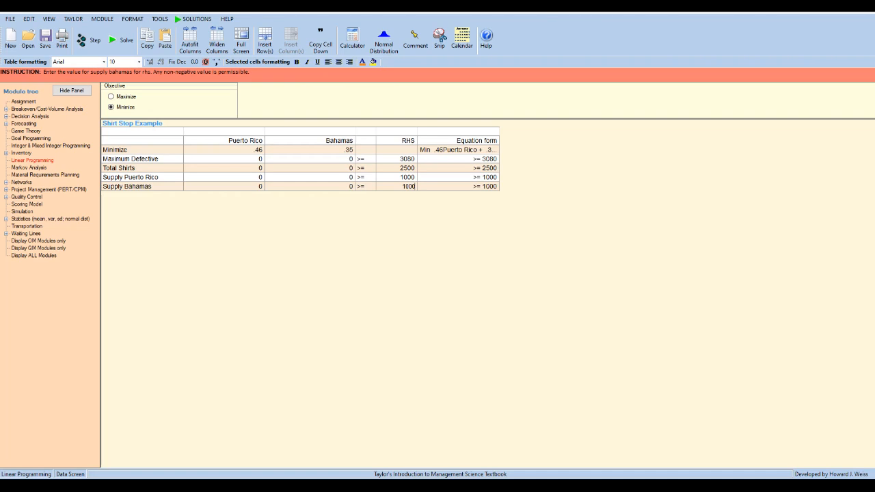
Enter the Maximum Defective coefficients as 0.91 for Puerto Rico and 0.82 for Bahamas.
{"action": "left_click", "coordinate": [224, 160]}
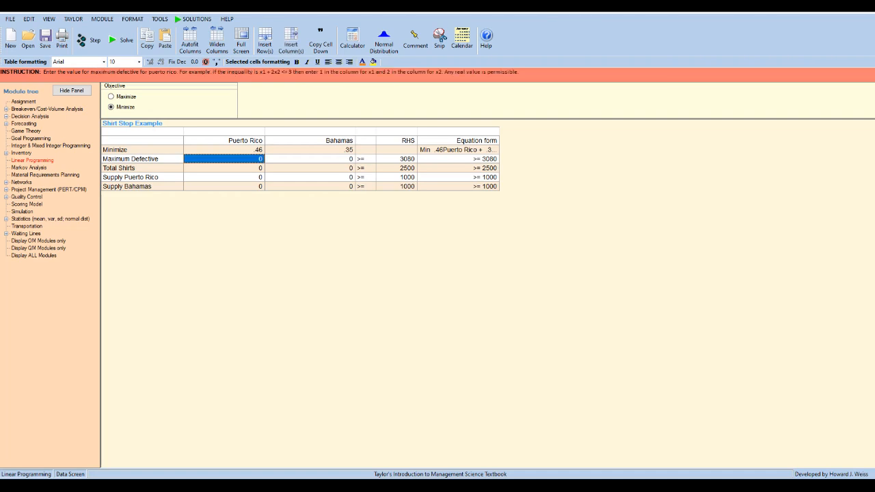
{"action": "type", "text": "0.91"}
{"action": "key", "text": "Tab"}
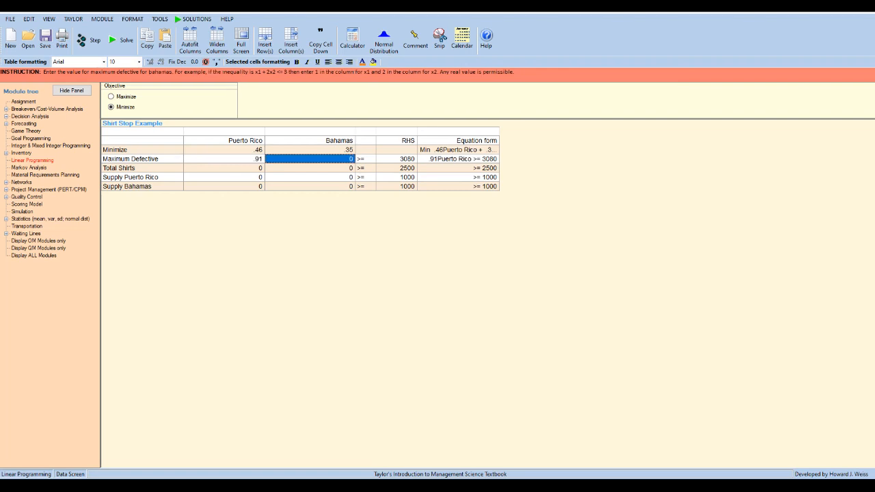
{"action": "type", "text": "0"}
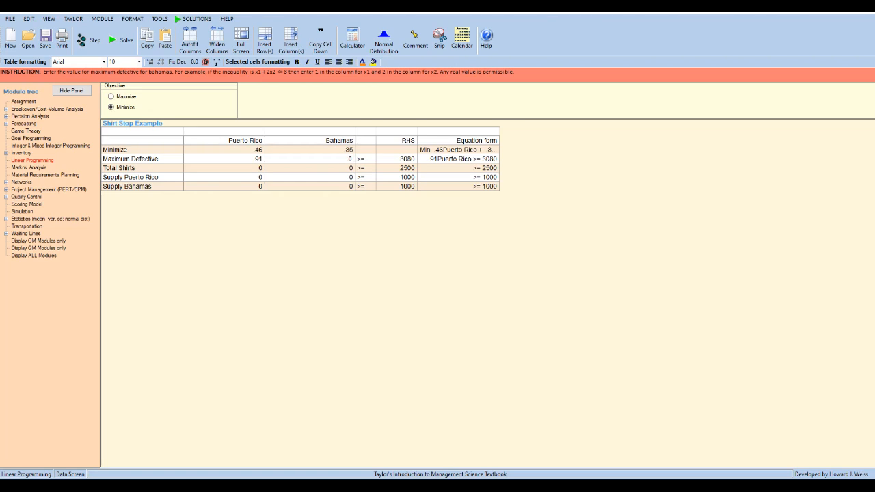
{"action": "type", "text": ".82"}
Set both the Puerto Rico and Bahamas coefficients of the Total Shirts constraint to 1.
{"action": "left_click", "coordinate": [225, 168]}
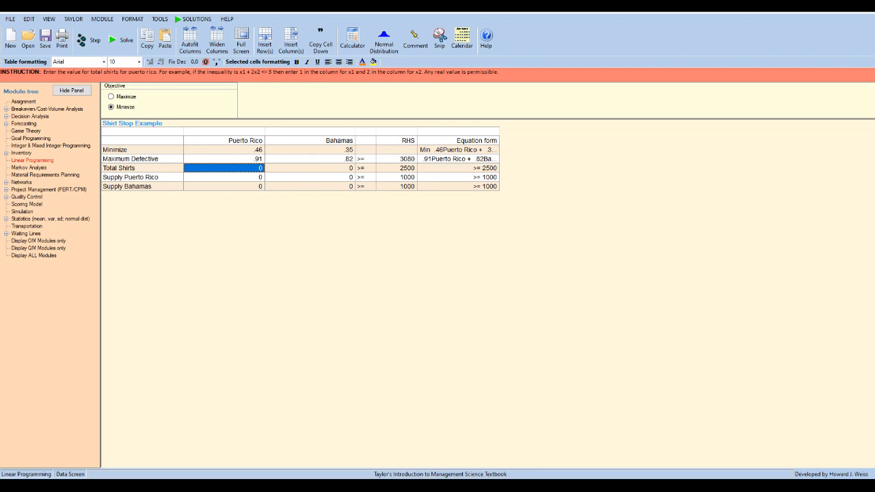
{"action": "type", "text": "1"}
{"action": "left_click", "coordinate": [310, 168]}
{"action": "type", "text": "1"}
Give each supply constraint a coefficient of 1 for its own location, and solve the model.
{"action": "left_click", "coordinate": [225, 177]}
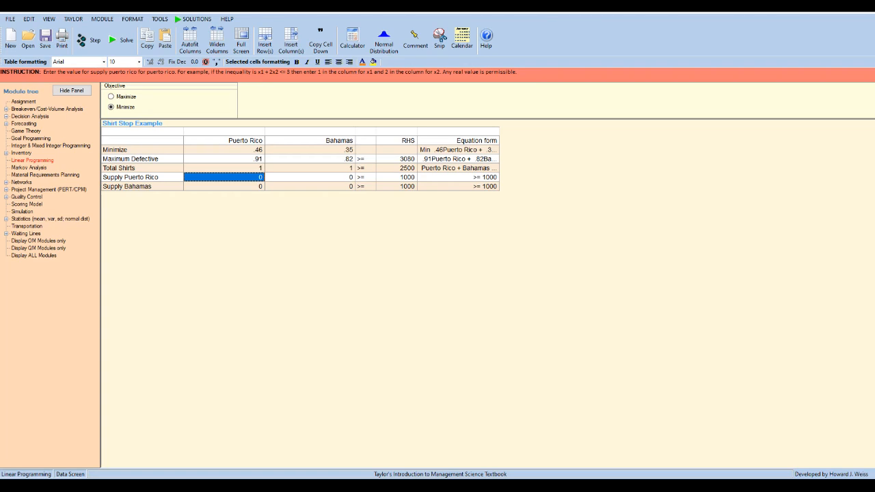
{"action": "type", "text": "1"}
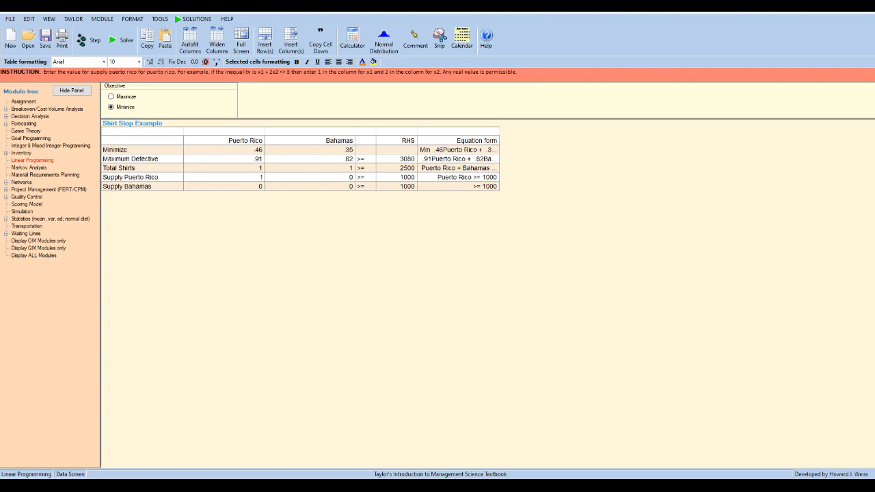
{"action": "left_click", "coordinate": [309, 186]}
{"action": "type", "text": "1"}
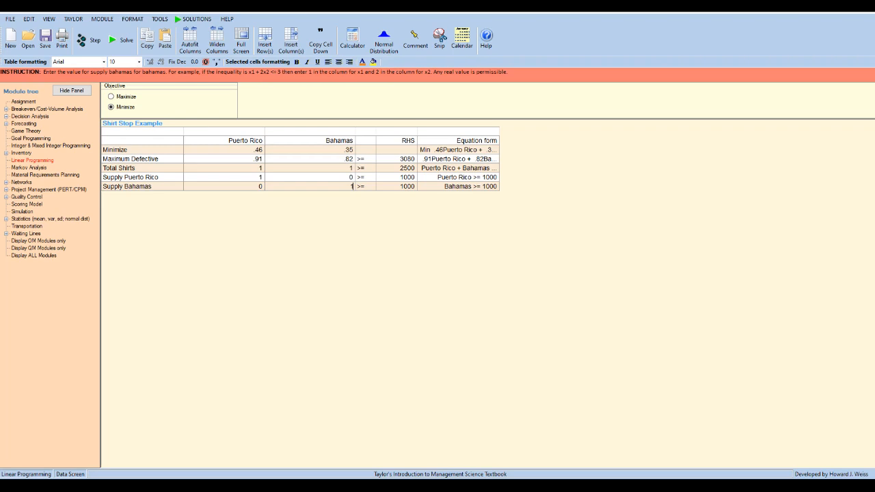
{"action": "left_click", "coordinate": [123, 40]}
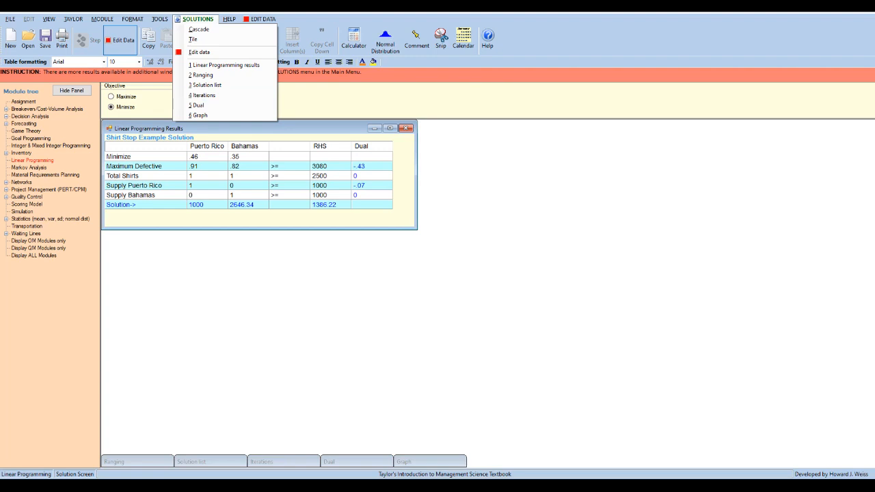
Return to the problem data, set the Total Shirts right-hand side to 3500, and solve the model again.
{"action": "left_click", "coordinate": [120, 40]}
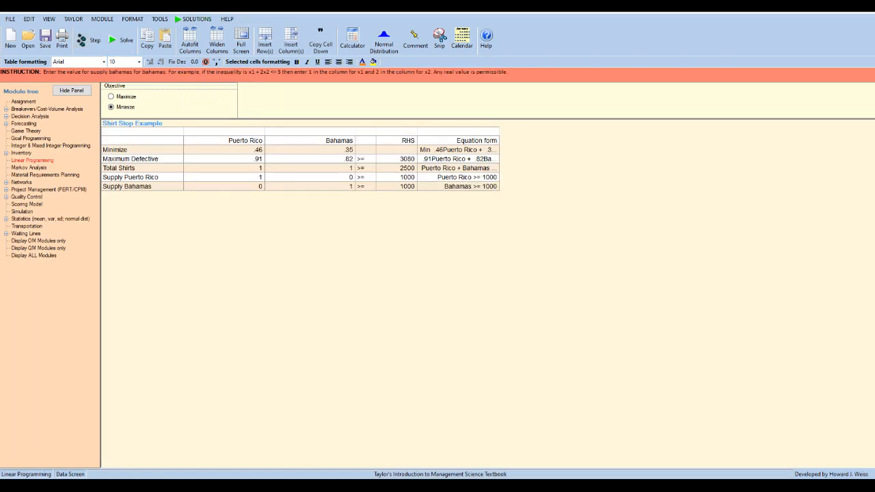
{"action": "left_click", "coordinate": [396, 168]}
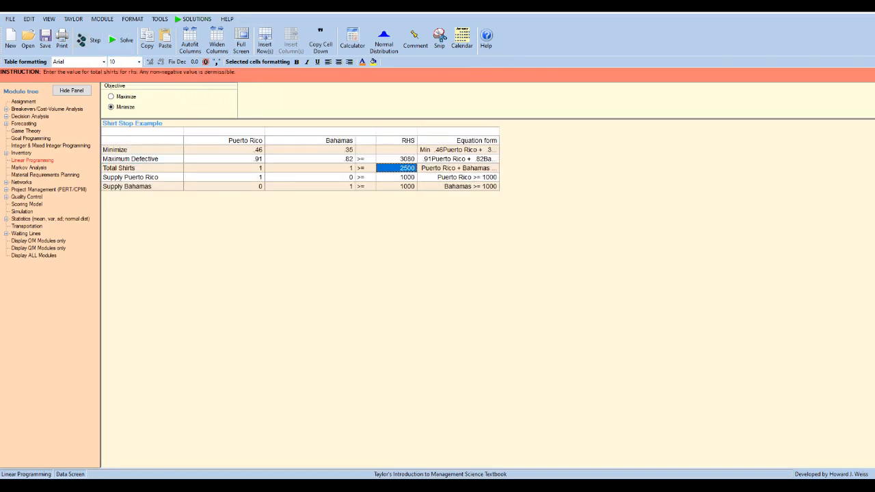
{"action": "type", "text": "3500"}
{"action": "left_click", "coordinate": [122, 40]}
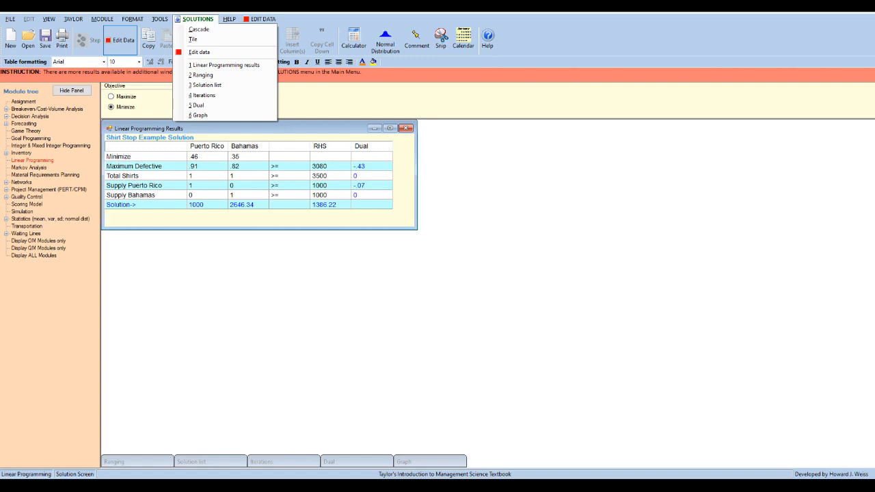
Save the solved linear programming model in the Documents folder under the file name "Shirt Stop Example".
{"action": "left_click", "coordinate": [10, 19]}
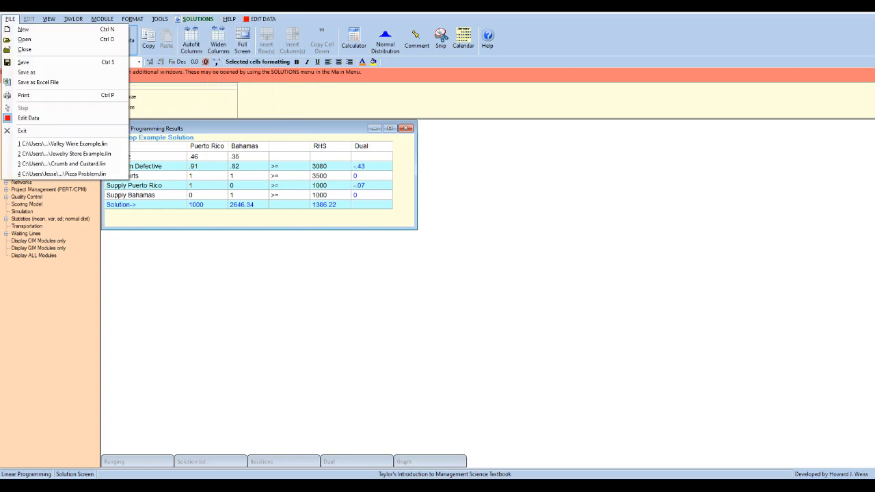
{"action": "left_click", "coordinate": [26, 72]}
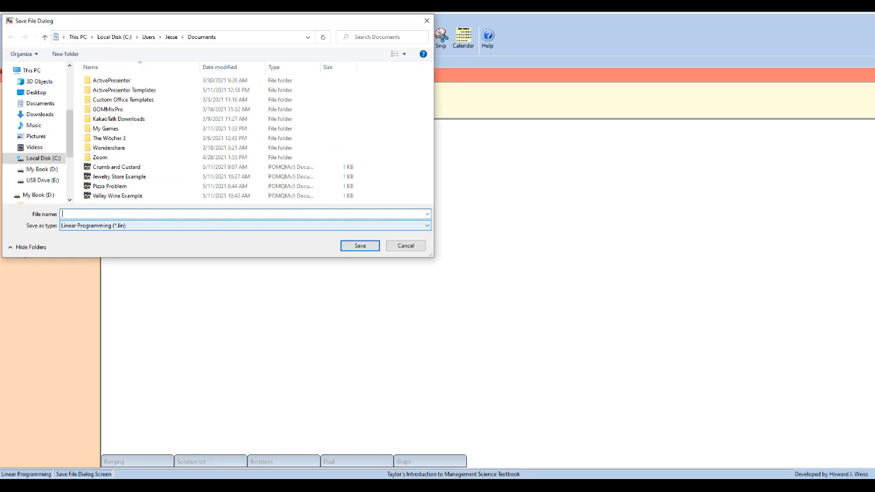
{"action": "type", "text": "Shir"}
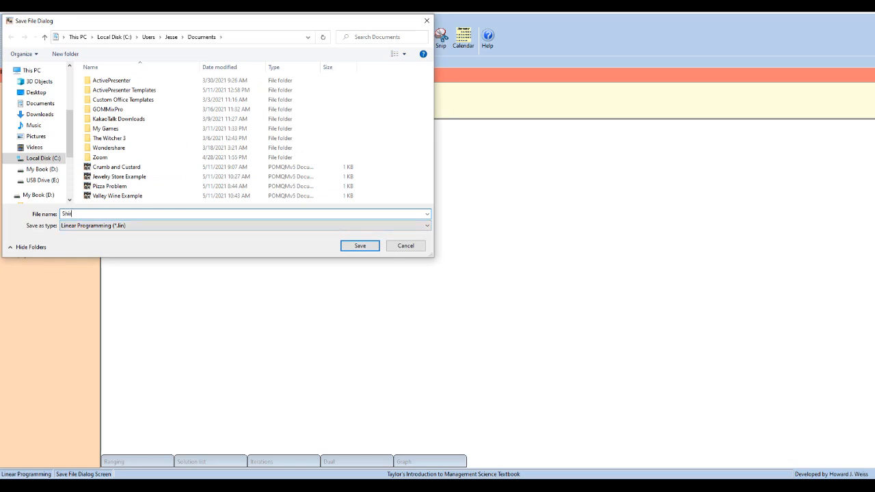
{"action": "type", "text": "t Stop Example"}
{"action": "key", "text": "Return"}
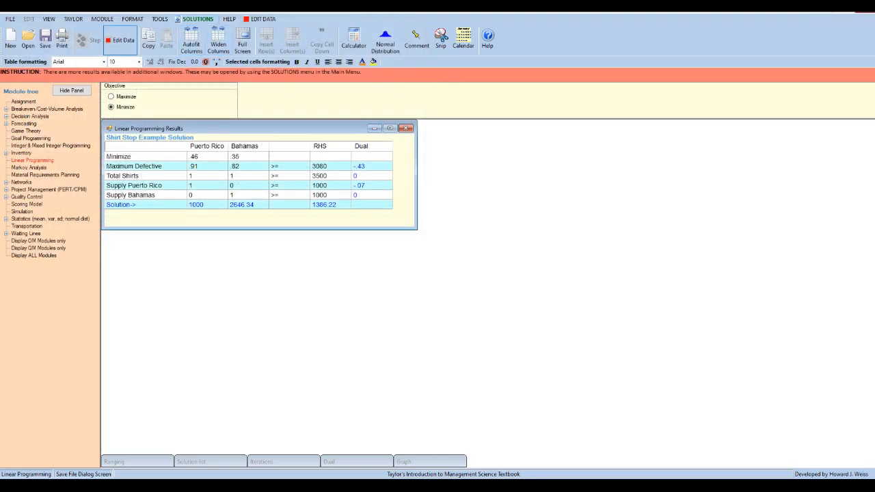
Close the linear programming solver and switch to the blank Excel workbook.
{"action": "left_click", "coordinate": [406, 128]}
{"action": "left_click", "coordinate": [444, 276]}
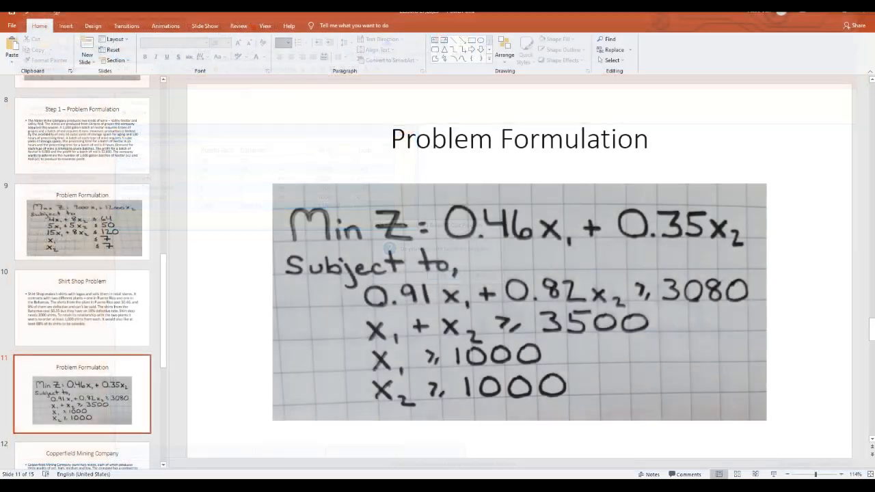
{"action": "key", "text": "alt+Tab"}
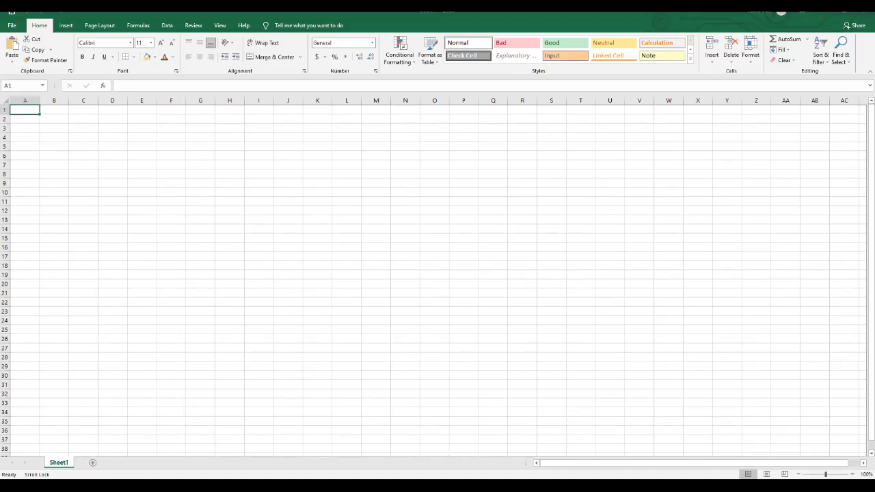
Enter the title "Shirt Stop Example" in cell A1.
{"action": "type", "text": "Sh"}
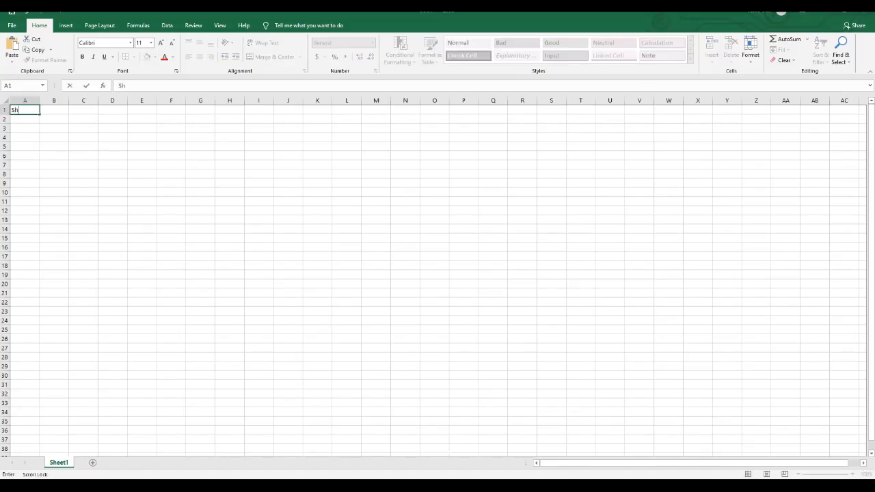
{"action": "type", "text": "irt Stop Example"}
{"action": "key", "text": "Return"}
{"action": "key", "text": "Return"}
{"action": "key", "text": "BackSpace"}
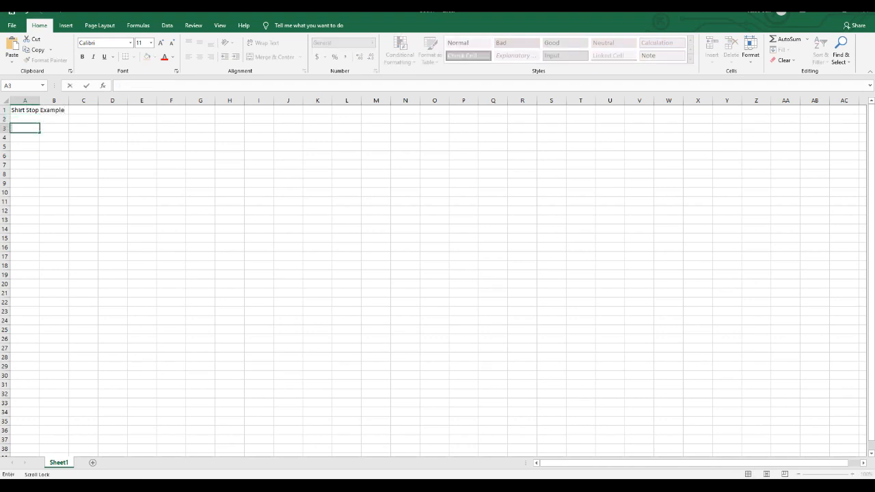
{"action": "type", "text": "Products"}
{"action": "key", "text": "Tab"}
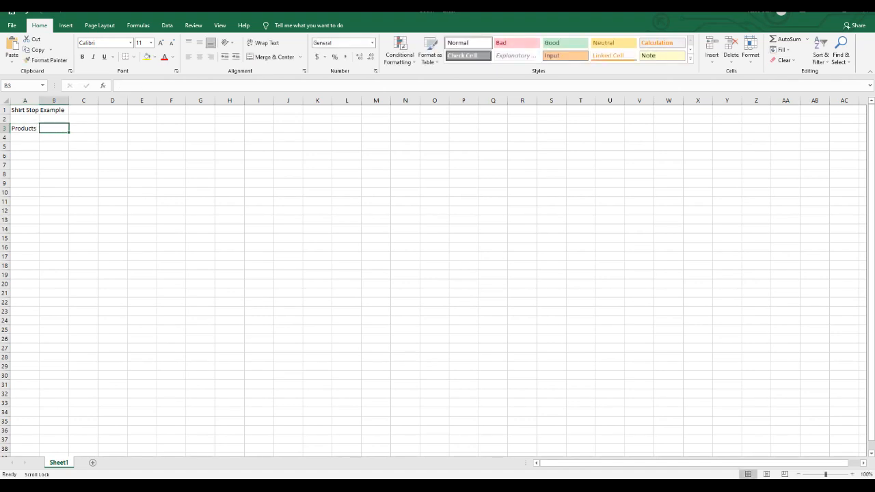
Label cell A3 as "Factories".
{"action": "left_click", "coordinate": [24, 129]}
{"action": "type", "text": "Factories"}
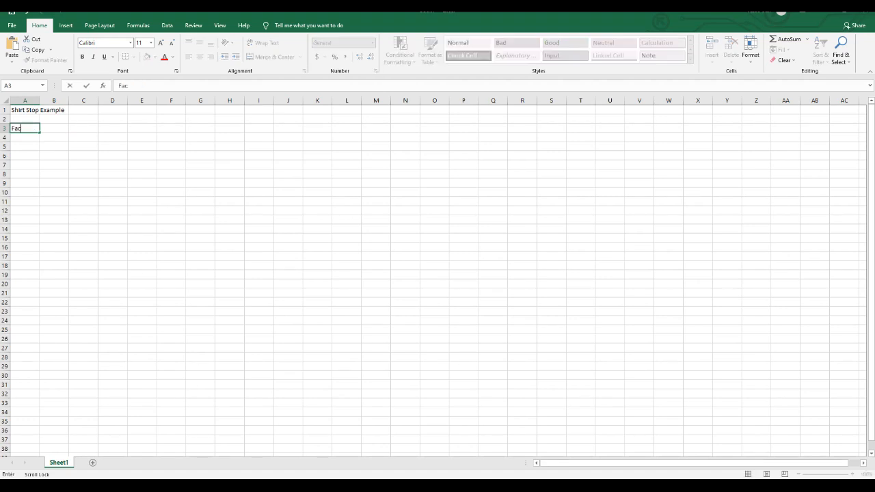
{"action": "key", "text": "Tab"}
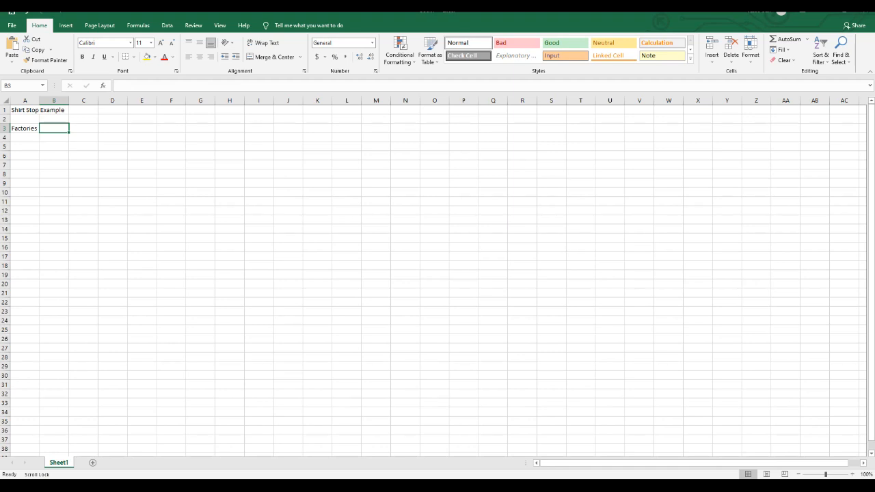
Widen all columns of the sheet uniformly to about twice their width.
{"action": "key", "text": "ctrl+a"}
{"action": "left_click_drag", "start_coordinate": [40, 101], "coordinate": [68, 100]}
{"action": "left_click", "coordinate": [97, 128]}
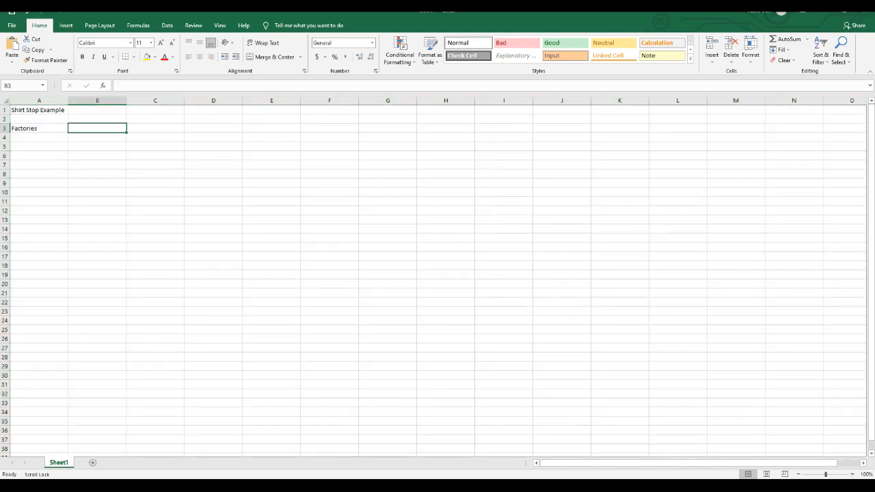
Enter the factory names "Puerto Rico" in B3 and "Bahamas" in C3.
{"action": "type", "text": "P"}
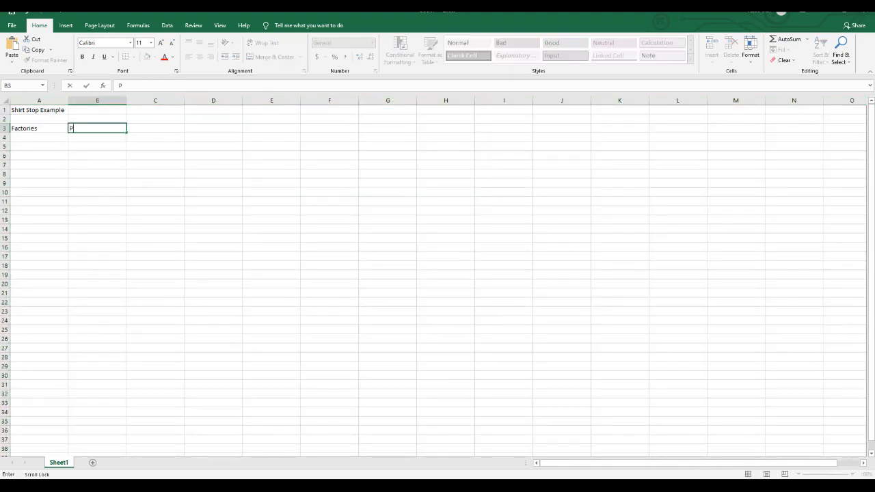
{"action": "type", "text": "uerto Rico"}
{"action": "key", "text": "Tab"}
{"action": "type", "text": "Ba"}
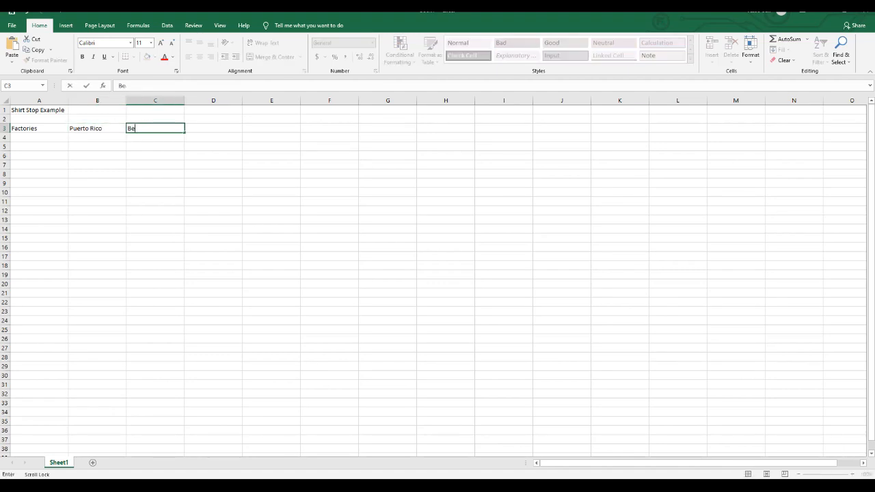
{"action": "type", "text": "hamas"}
{"action": "key", "text": "Return"}
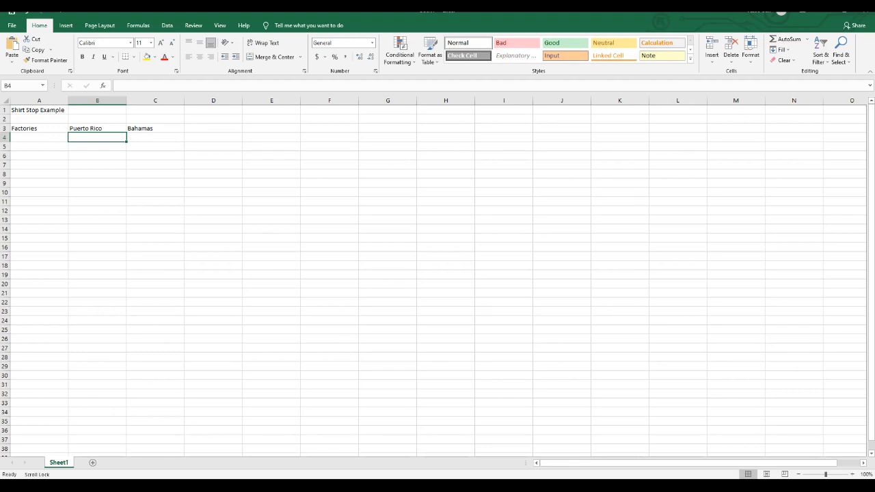
Add a "Costs" row in row 4 with 0.46 for Puerto Rico and 0.35 for Bahamas.
{"action": "left_click", "coordinate": [38, 137]}
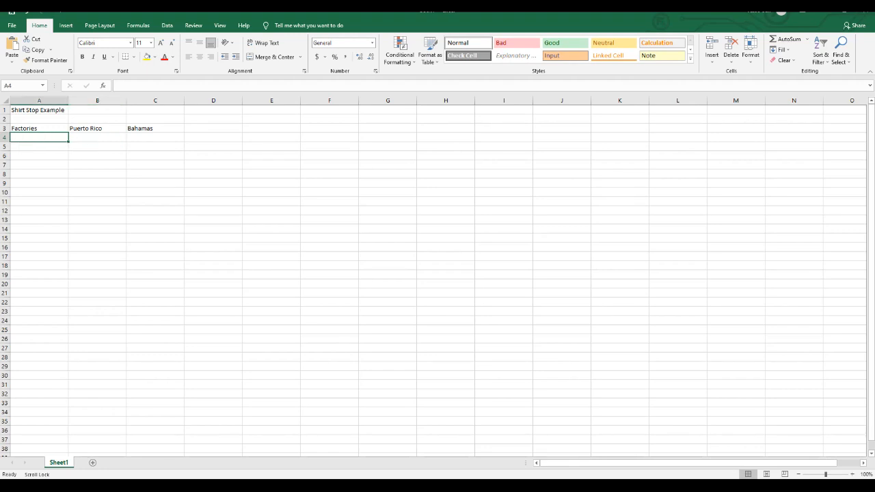
{"action": "type", "text": "Costs"}
{"action": "key", "text": "Tab"}
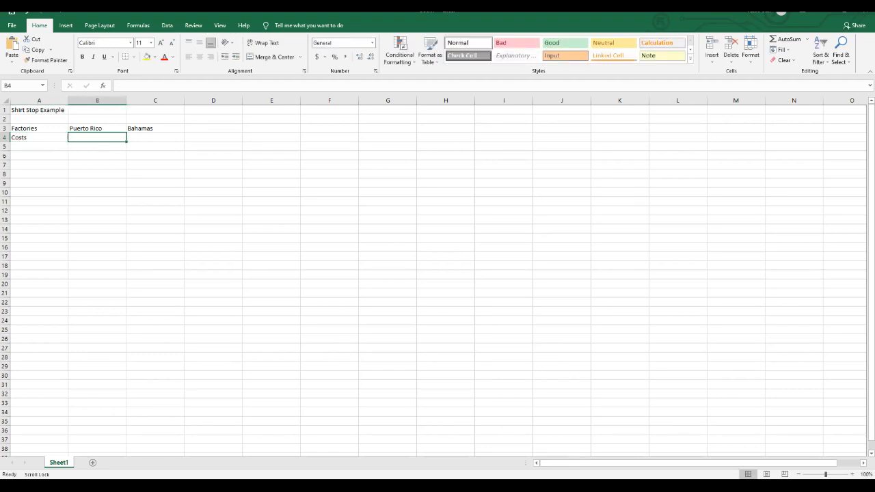
{"action": "type", "text": "0.46"}
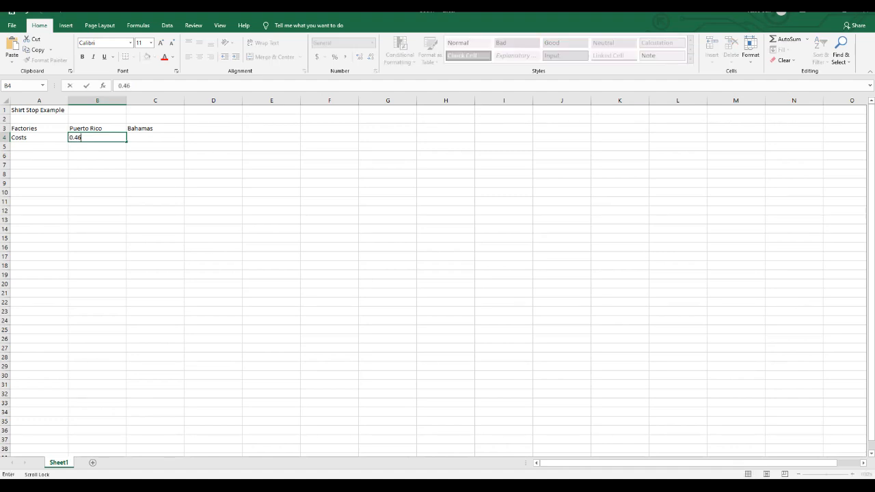
{"action": "key", "text": "Tab"}
{"action": "type", "text": "0."}
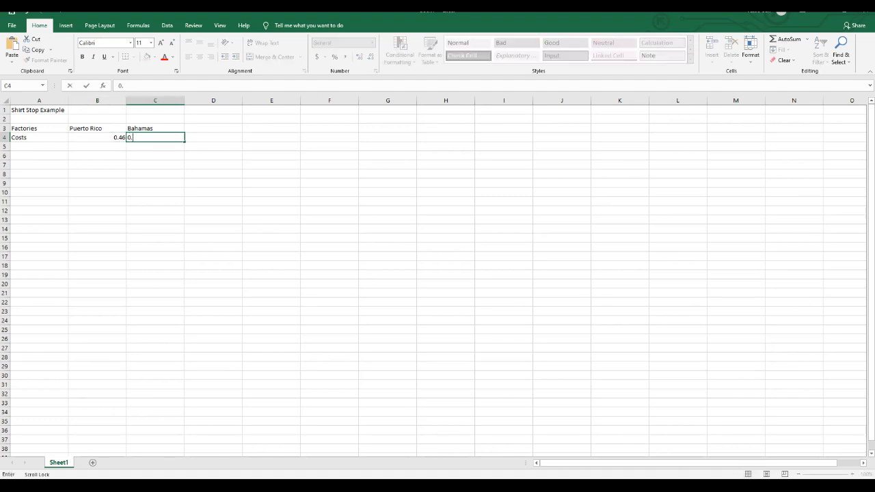
{"action": "type", "text": "35"}
{"action": "key", "text": "Right"}
{"action": "key", "text": "Down"}
{"action": "key", "text": "Down"}
{"action": "key", "text": "Up"}
{"action": "key", "text": "Up"}
{"action": "left_click", "coordinate": [39, 137]}
{"action": "key", "text": "Left"}
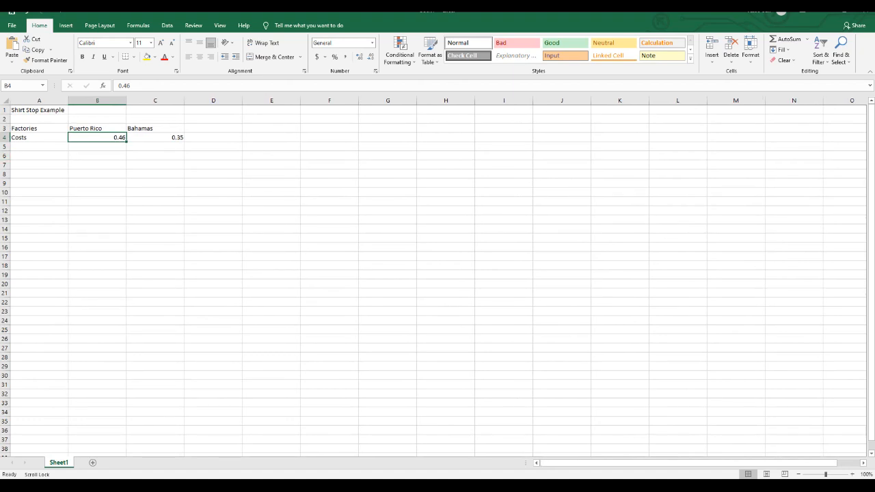
Enter the section heading "Resources" in cell A6.
{"action": "left_click", "coordinate": [38, 156]}
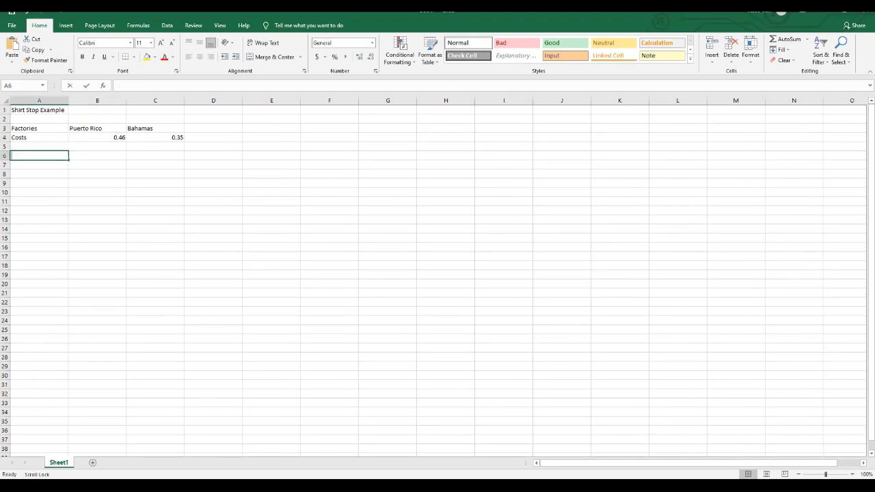
{"action": "type", "text": "Resources"}
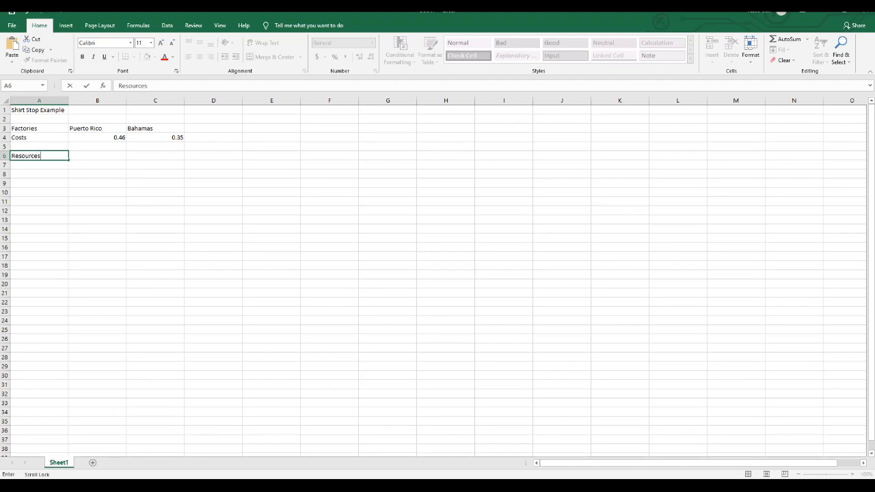
{"action": "key", "text": "Return"}
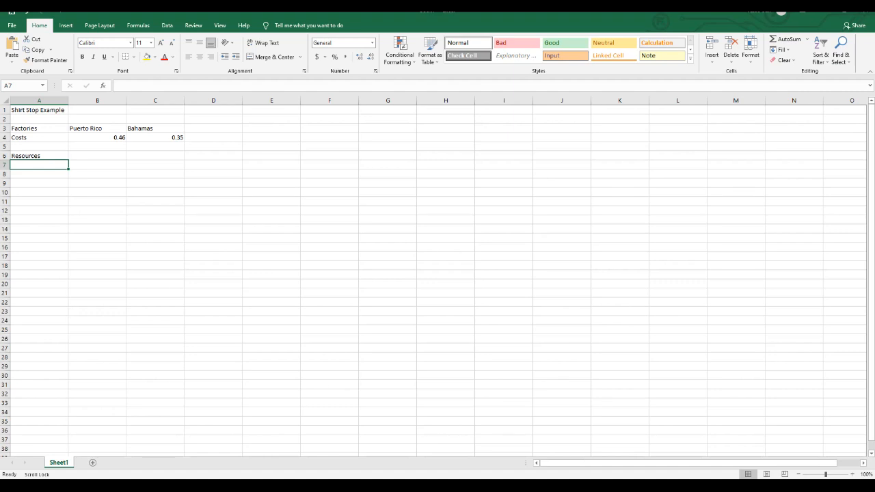
List the constraints "Max. Defective", "Total Shirts", "Supply Puerto Rico" and "Supply Bahamas" in A7 to A10.
{"action": "type", "text": "Max. "}
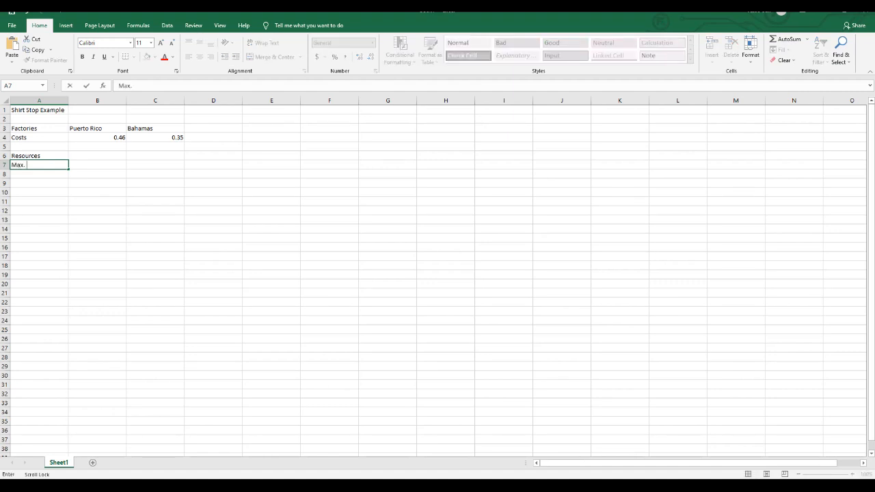
{"action": "type", "text": "Defective"}
{"action": "key", "text": "Return"}
{"action": "type", "text": "Total Sh"}
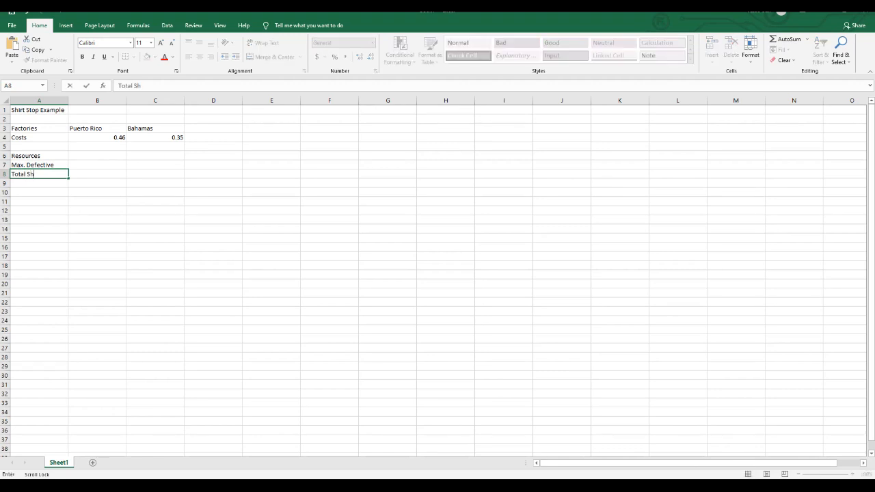
{"action": "type", "text": "irts"}
{"action": "key", "text": "Return"}
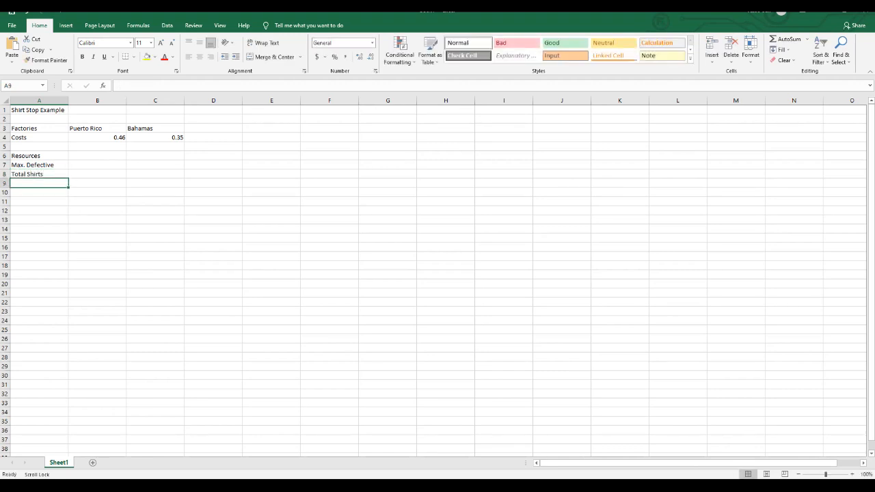
{"action": "type", "text": "Suppl"}
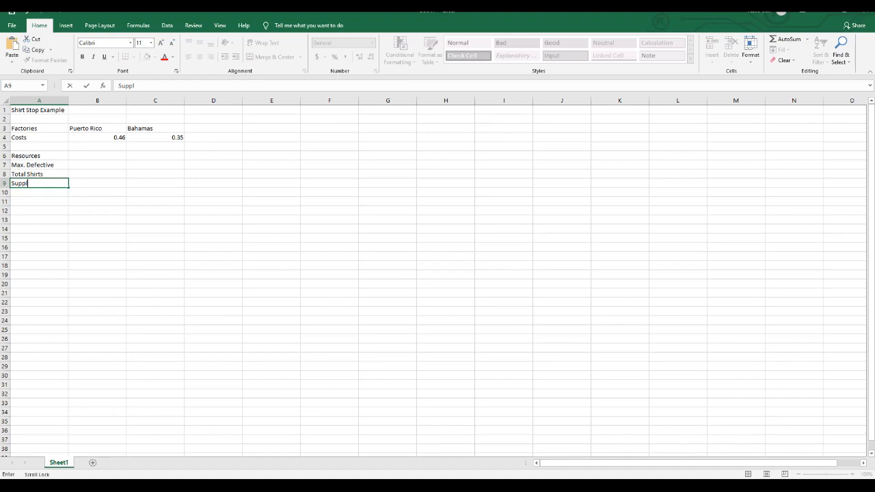
{"action": "type", "text": "y Puerto Rico"}
{"action": "key", "text": "Return"}
{"action": "type", "text": "Supply "}
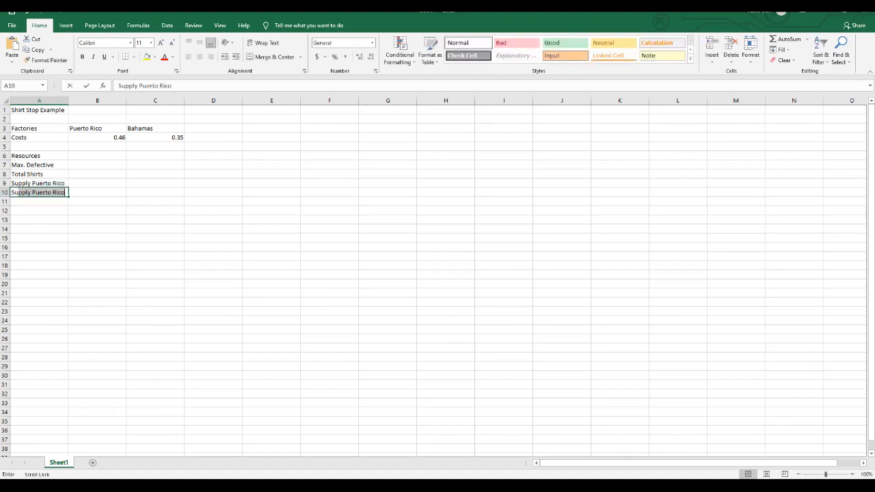
{"action": "type", "text": "Bahamas"}
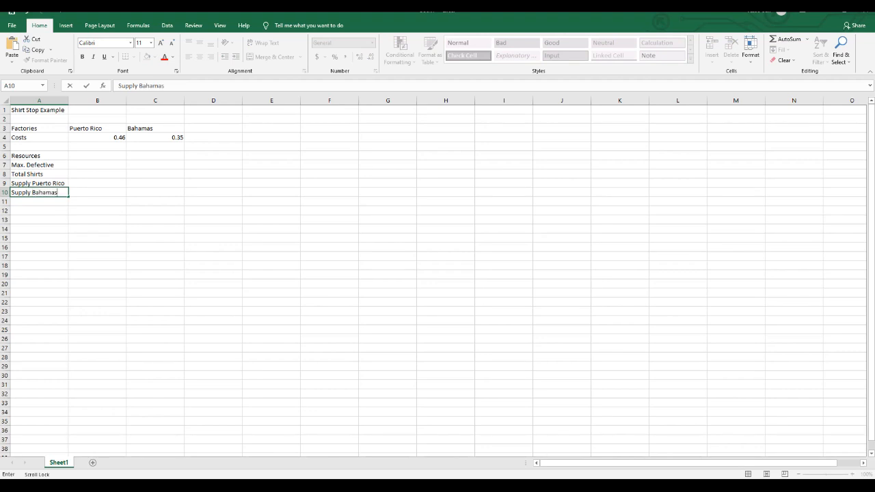
Enter the column headings "Usage" in D6 and "Available" in F6.
{"action": "left_click", "coordinate": [213, 156]}
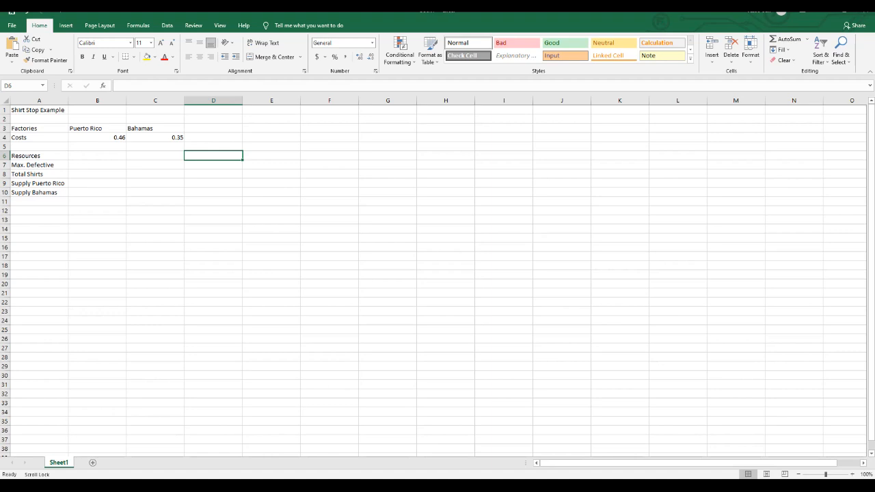
{"action": "type", "text": "Usage"}
{"action": "key", "text": "Tab"}
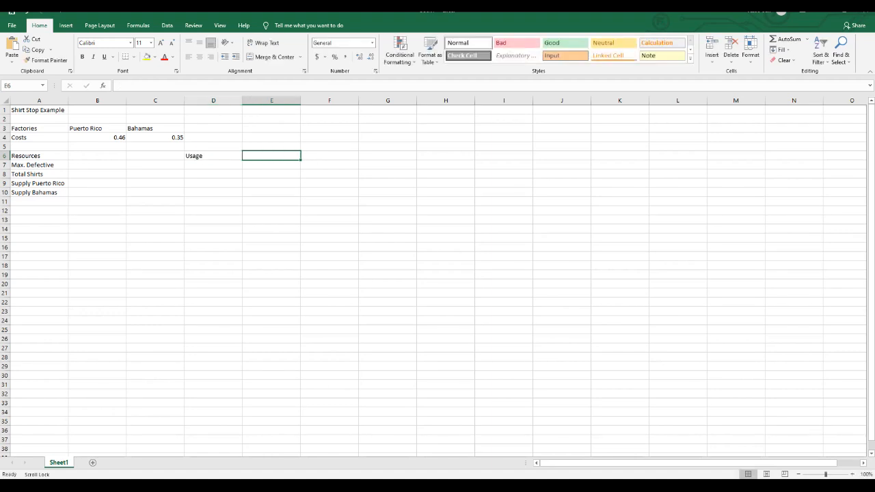
{"action": "key", "text": "Tab"}
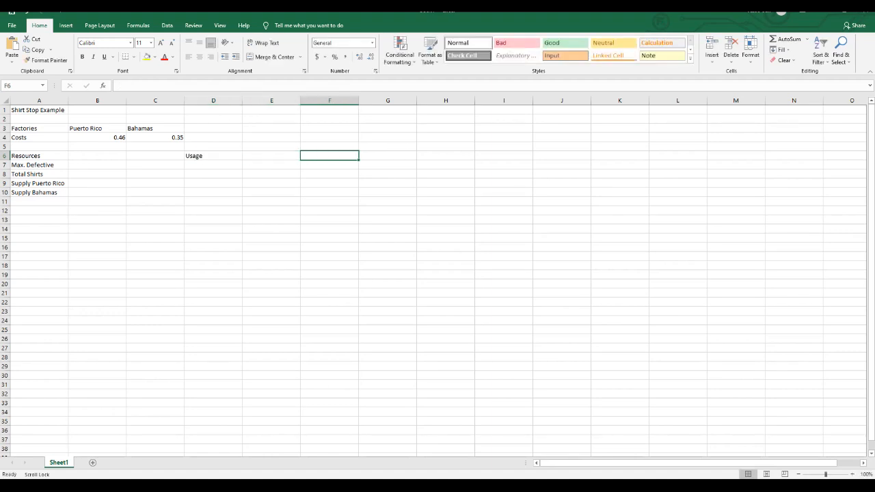
{"action": "type", "text": "Avaialbl"}
{"action": "key", "text": "BackSpace"}
{"action": "key", "text": "BackSpace"}
{"action": "key", "text": "BackSpace"}
{"action": "key", "text": "BackSpace"}
{"action": "key", "text": "BackSpace"}
{"action": "type", "text": "ilable"}
{"action": "key", "text": "Return"}
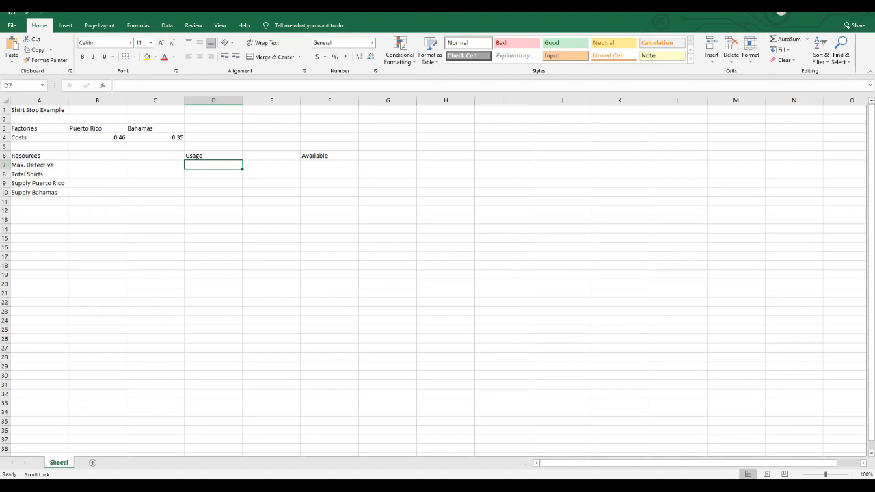
Enter the available amounts 3080, 3500, 1000 and 1000 in F7 to F10.
{"action": "left_click", "coordinate": [329, 164]}
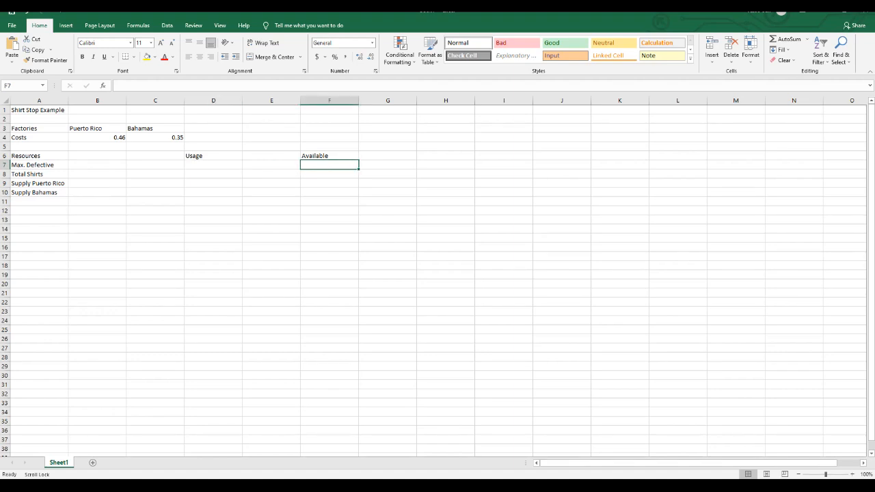
{"action": "type", "text": "309"}
{"action": "key", "text": "BackSpace"}
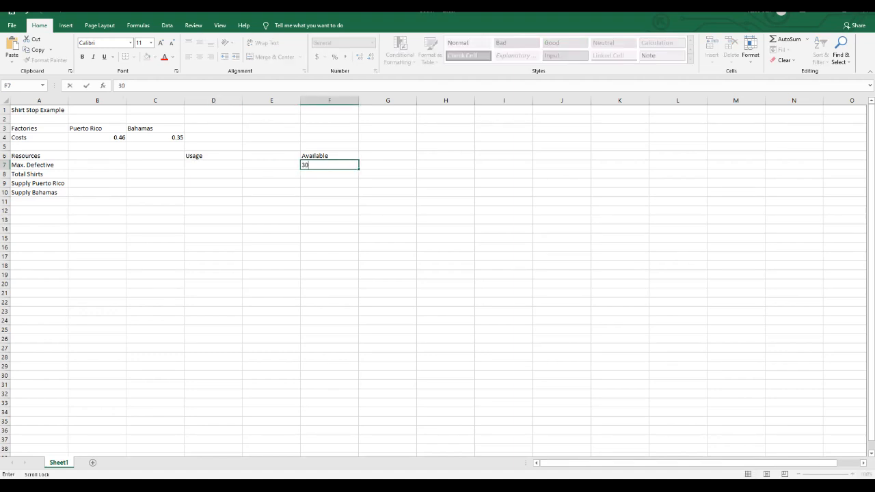
{"action": "type", "text": "80"}
{"action": "key", "text": "Return"}
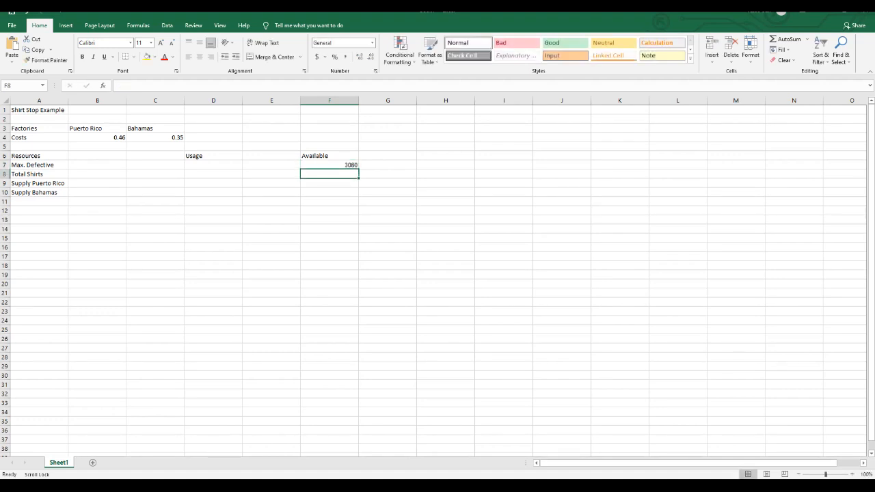
{"action": "type", "text": "3500"}
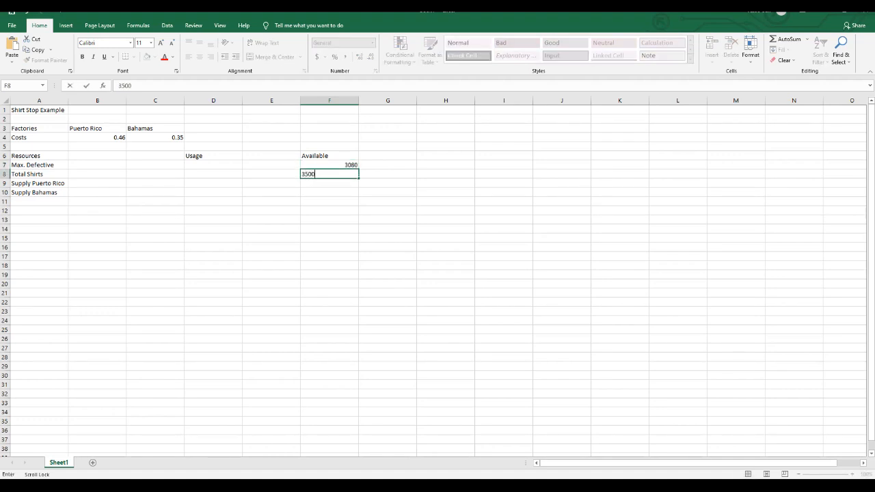
{"action": "key", "text": "Return"}
{"action": "type", "text": "1000"}
{"action": "key", "text": "Return"}
{"action": "type", "text": "1000"}
{"action": "key", "text": "Return"}
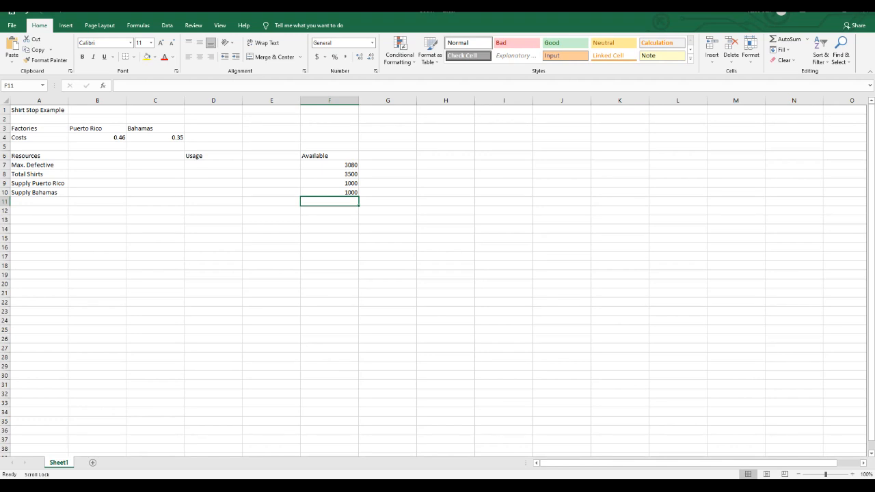
Enter the constraint sign ">=" in E7 and fill it down through E10.
{"action": "left_click", "coordinate": [271, 165]}
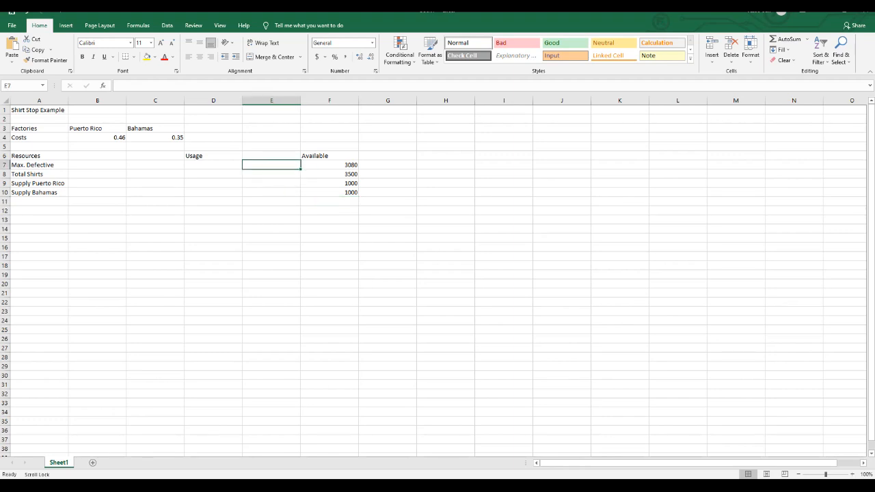
{"action": "type", "text": ">="}
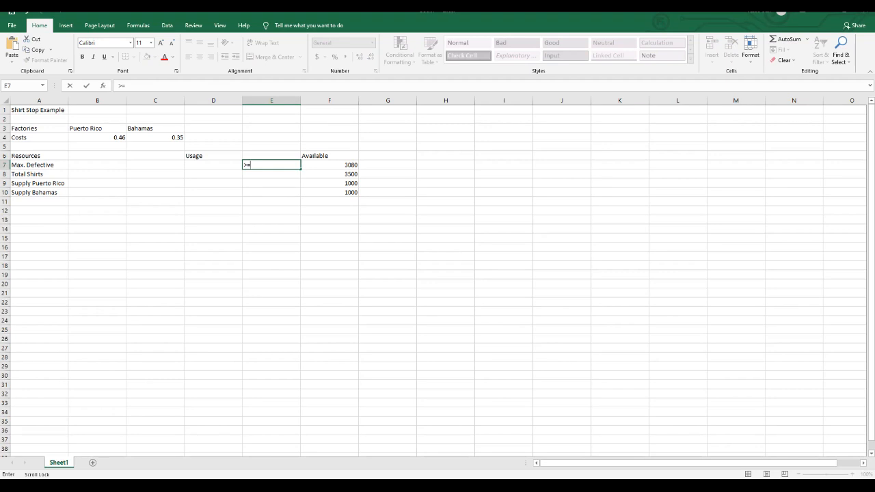
{"action": "key", "text": "Return"}
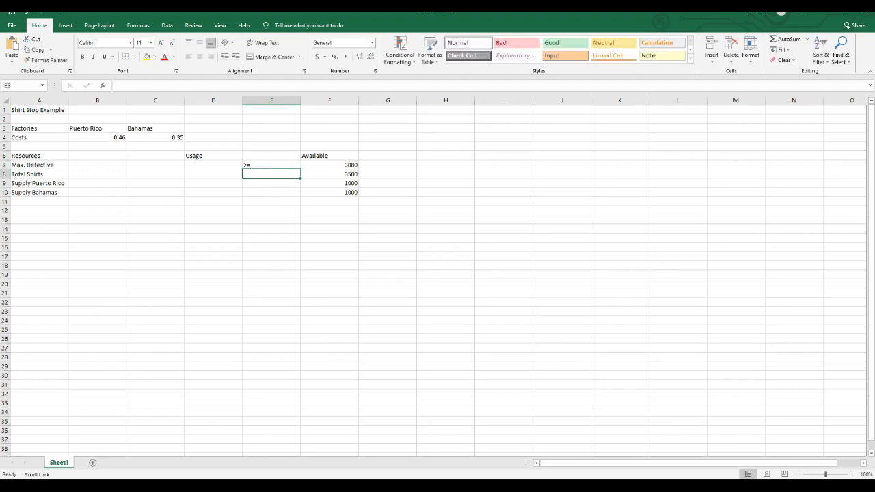
{"action": "left_click_drag", "start_coordinate": [272, 165], "coordinate": [272, 192]}
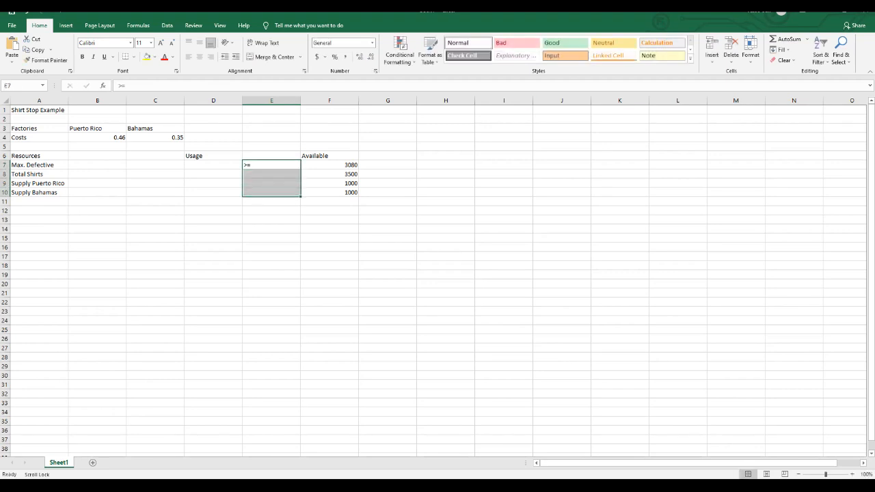
{"action": "left_click", "coordinate": [778, 49]}
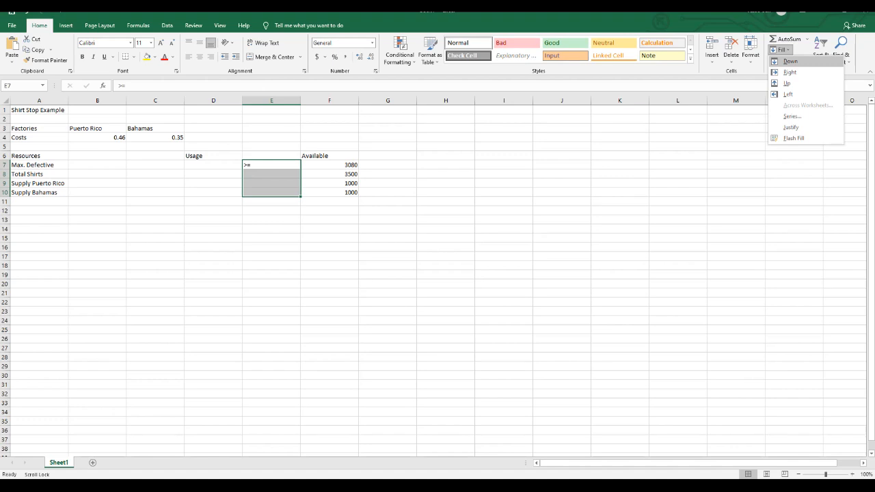
{"action": "left_click", "coordinate": [790, 61]}
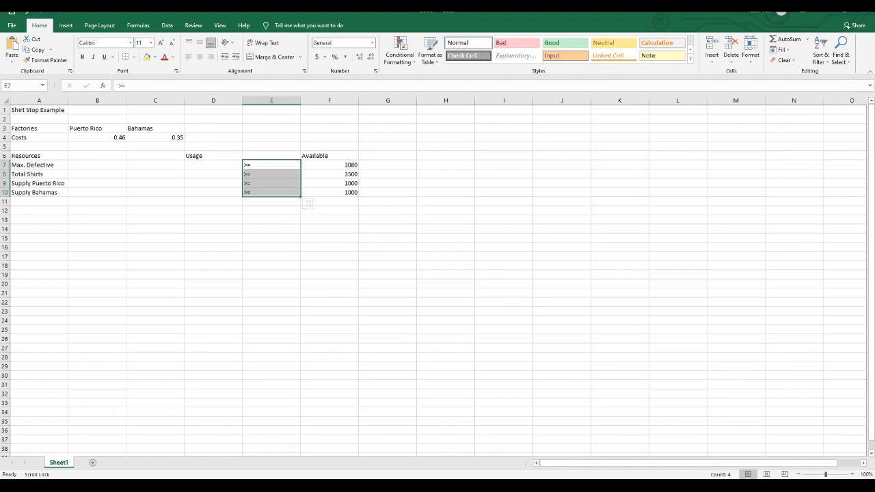
{"action": "key", "text": "Left"}
{"action": "key", "text": "Down"}
{"action": "key", "text": "Down"}
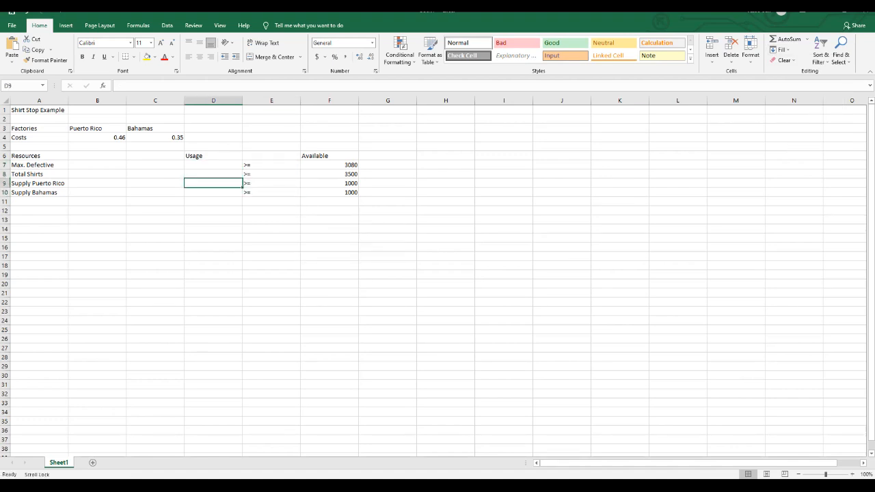
{"action": "key", "text": "Up"}
{"action": "key", "text": "Up"}
{"action": "key", "text": "Down"}
{"action": "key", "text": "Down"}
{"action": "key", "text": "Down"}
{"action": "key", "text": "Down"}
{"action": "key", "text": "Down"}
{"action": "key", "text": "Up"}
{"action": "key", "text": "Up"}
{"action": "key", "text": "Up"}
{"action": "key", "text": "Up"}
{"action": "key", "text": "Up"}
{"action": "key", "text": "Down"}
{"action": "key", "text": "Down"}
{"action": "key", "text": "Down"}
{"action": "key", "text": "Down"}
Enter the Max. Defective coefficients 0.91 for Puerto Rico in B7 and 0.82 for Bahamas in C7.
{"action": "left_click", "coordinate": [97, 165]}
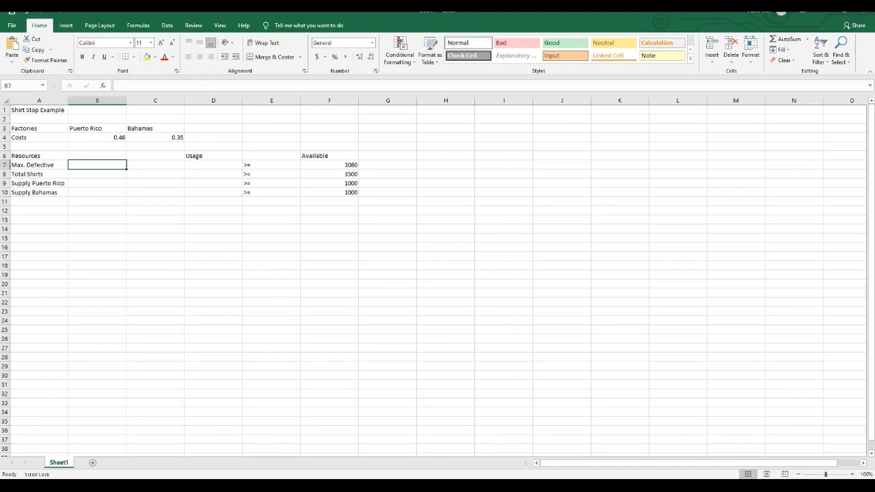
{"action": "type", "text": "0.91"}
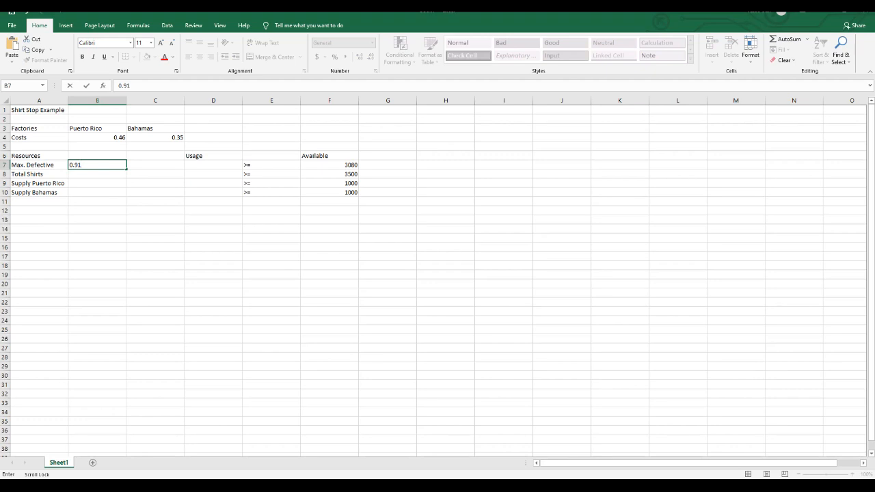
{"action": "key", "text": "Tab"}
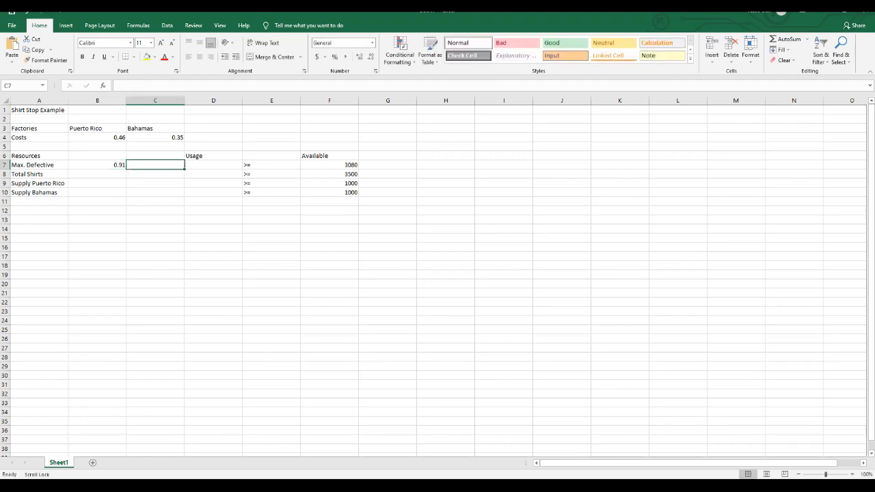
{"action": "type", "text": "0.82"}
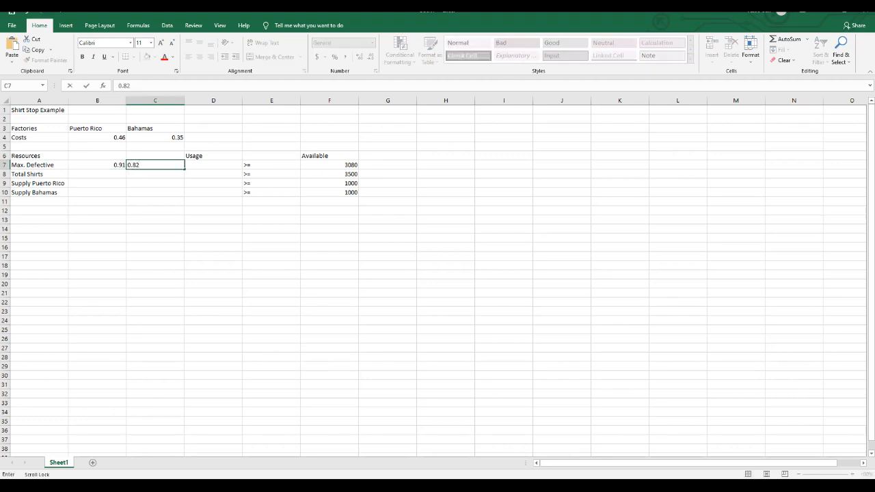
{"action": "key", "text": "Tab"}
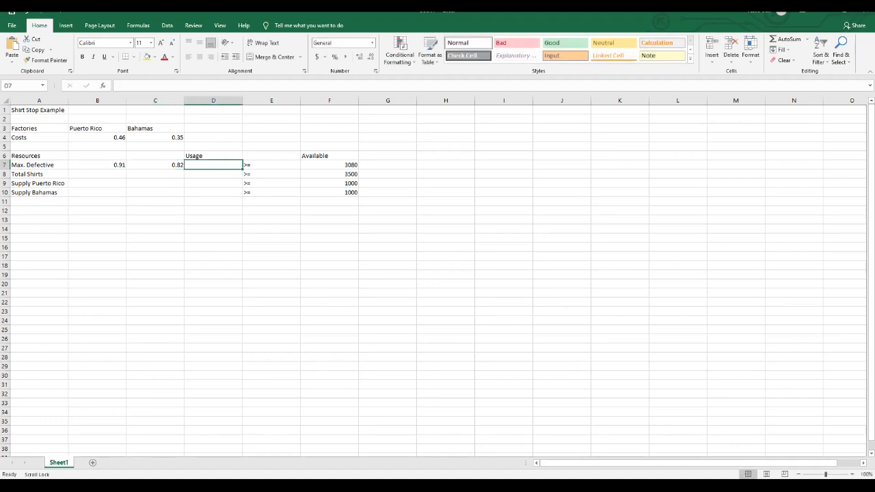
{"action": "key", "text": "Down"}
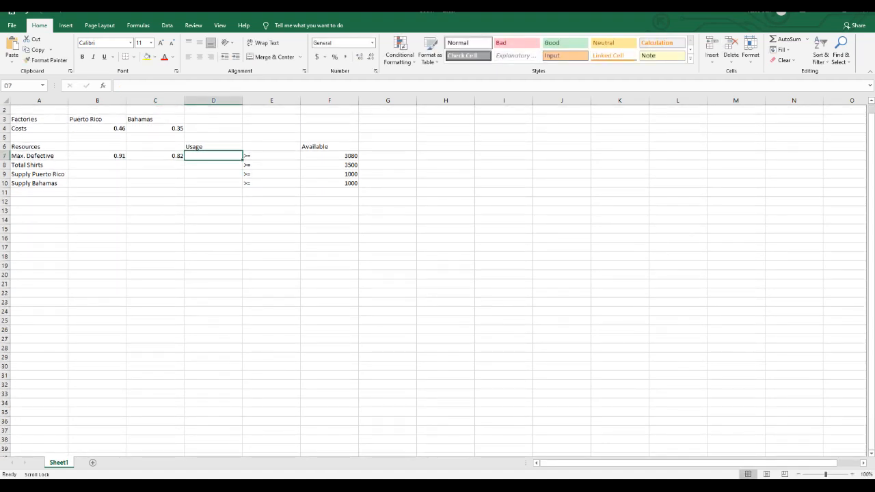
{"action": "key", "text": "Up"}
Enter the Total Shirts coefficients as 1 for both Puerto Rico and Bahamas in B8 and C8.
{"action": "key", "text": "Return"}
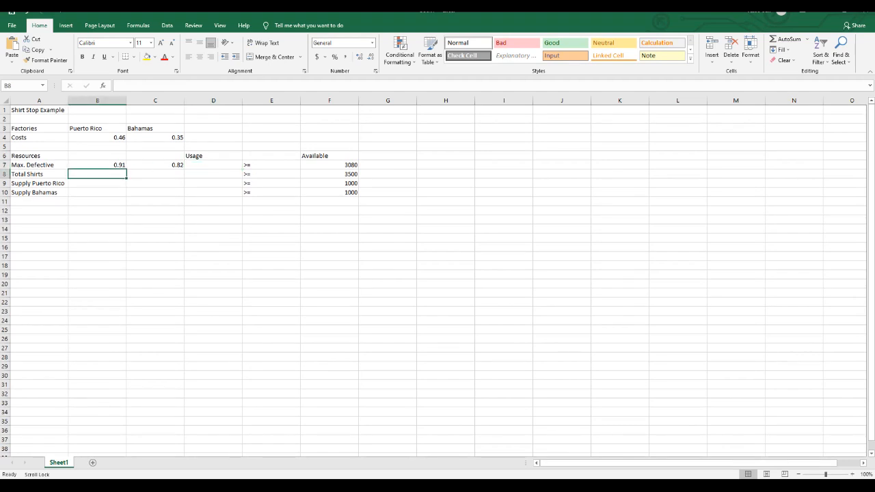
{"action": "type", "text": "1"}
{"action": "key", "text": "Tab"}
{"action": "type", "text": "1"}
{"action": "key", "text": "Return"}
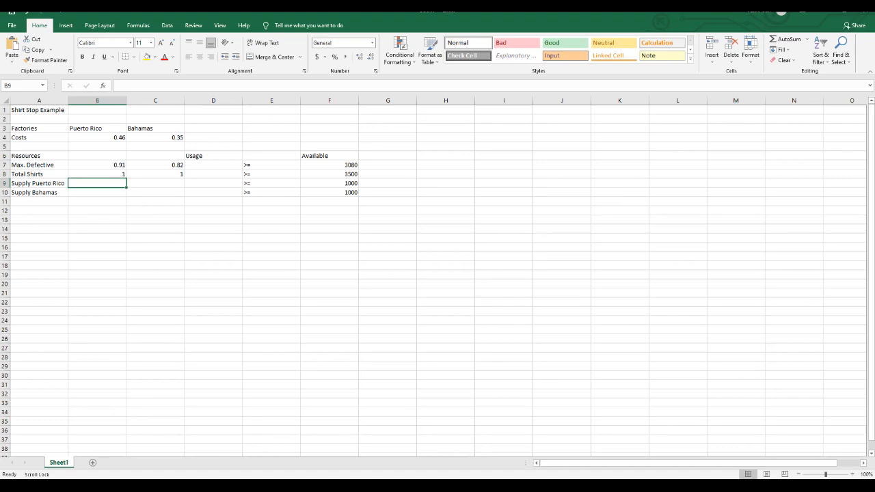
Enter the supply coefficients: 1 in B9 for Supply Puerto Rico and 1 in C10 for Supply Bahamas.
{"action": "type", "text": "1"}
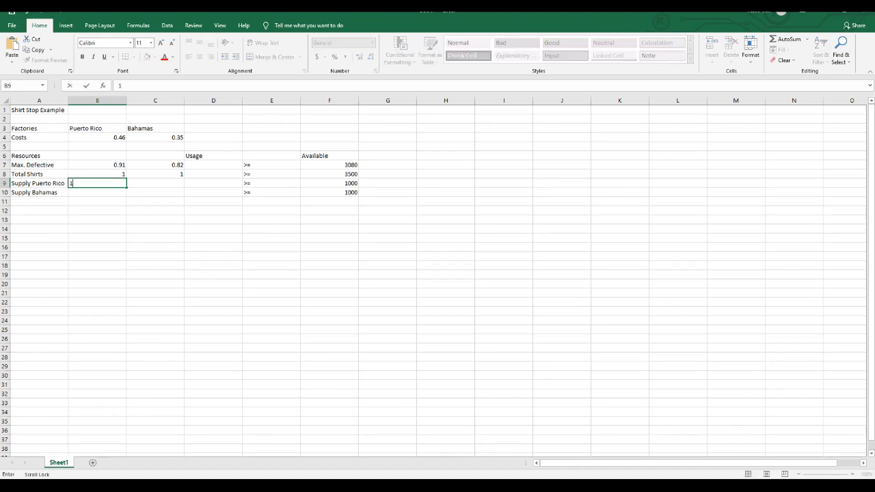
{"action": "key", "text": "Return"}
{"action": "key", "text": "Tab"}
{"action": "type", "text": "1"}
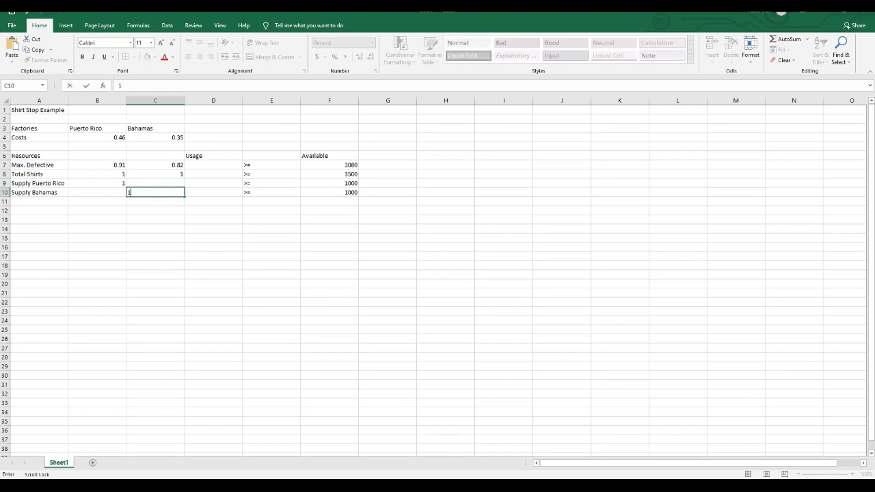
{"action": "key", "text": "Return"}
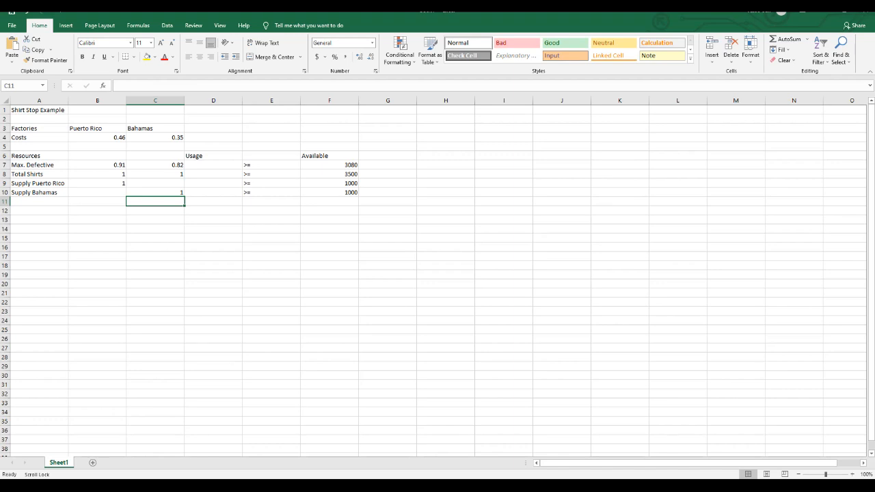
Enter the labels "Factories", "Puerto Rico" and "Bahamas" in A13 to A15 and "Min. Costs" in A17.
{"action": "left_click", "coordinate": [39, 219]}
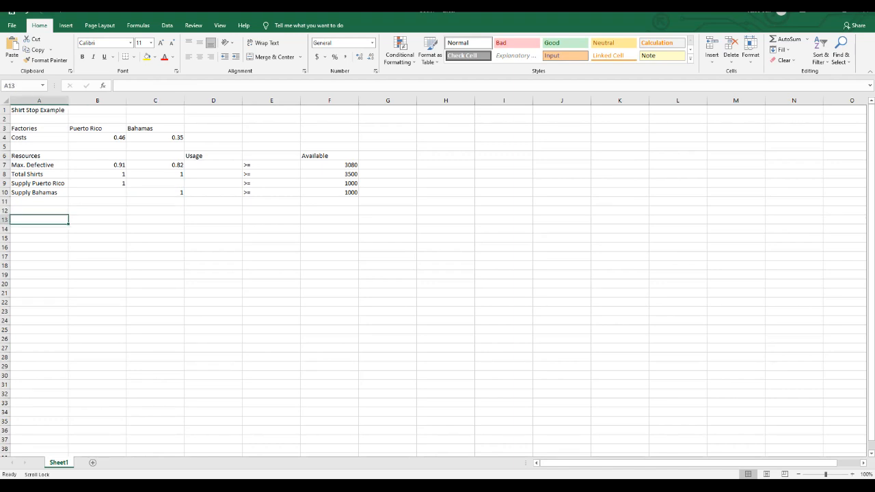
{"action": "type", "text": "Factories"}
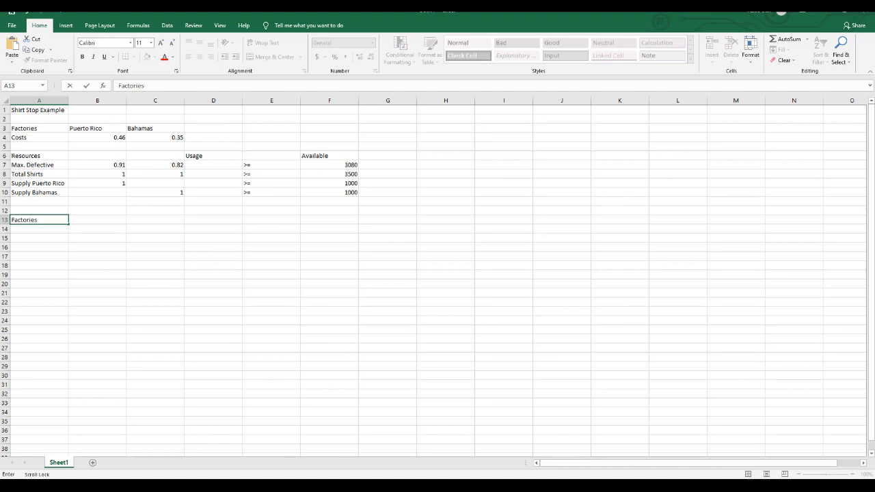
{"action": "key", "text": "Return"}
{"action": "type", "text": "P"}
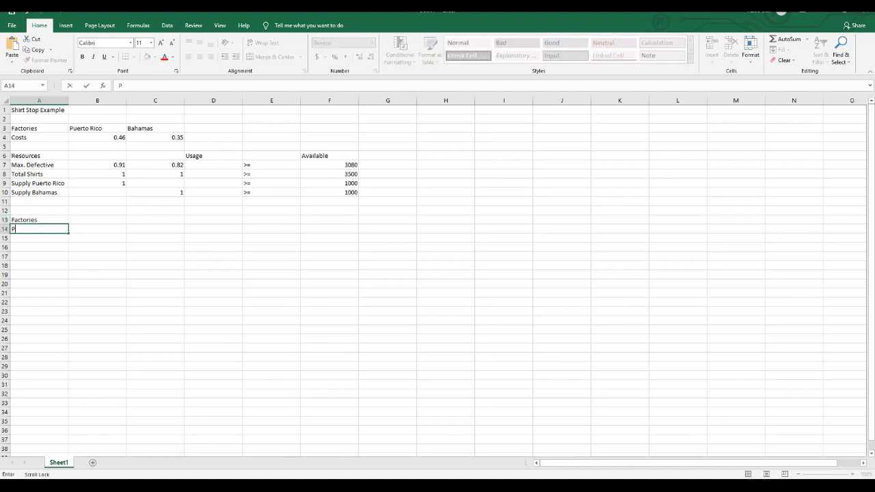
{"action": "type", "text": "uerto Rico"}
{"action": "key", "text": "Return"}
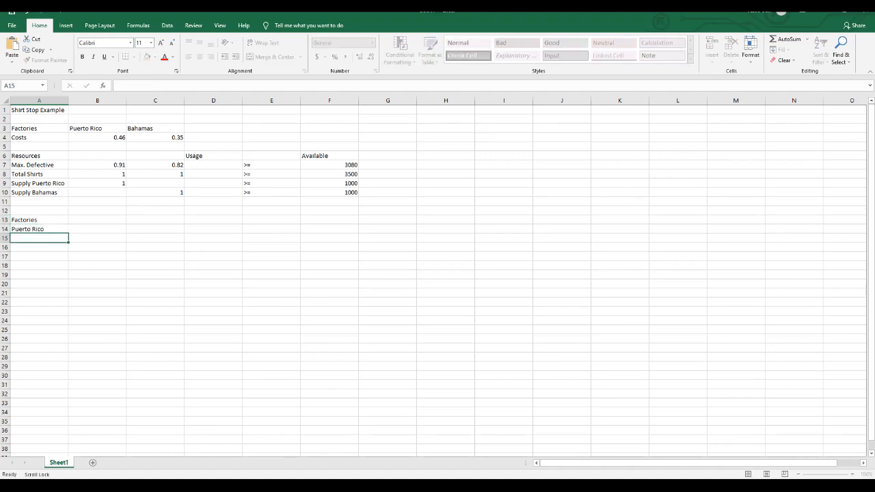
{"action": "type", "text": "Bahamas"}
{"action": "key", "text": "Return"}
{"action": "key", "text": "Return"}
{"action": "type", "text": "Mi"}
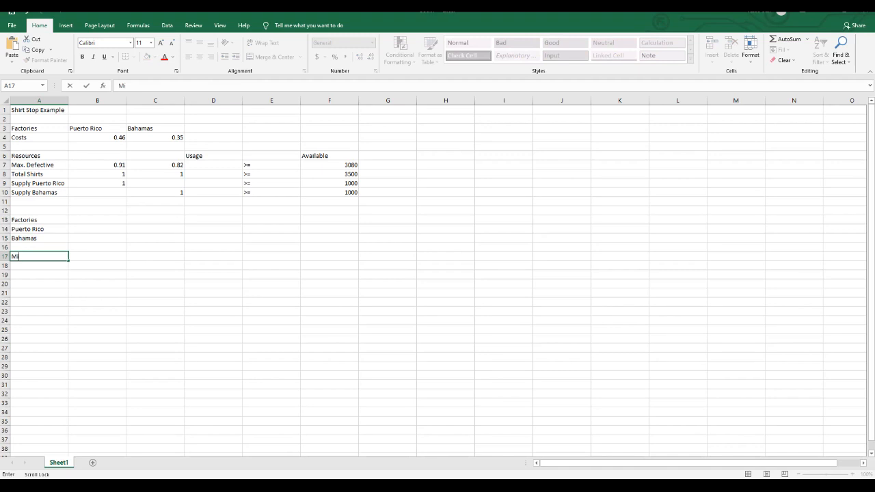
{"action": "type", "text": "n. Costs"}
Enter the Max. Defective usage formula =B7*B14+C7*B15 in D7.
{"action": "left_click", "coordinate": [214, 165]}
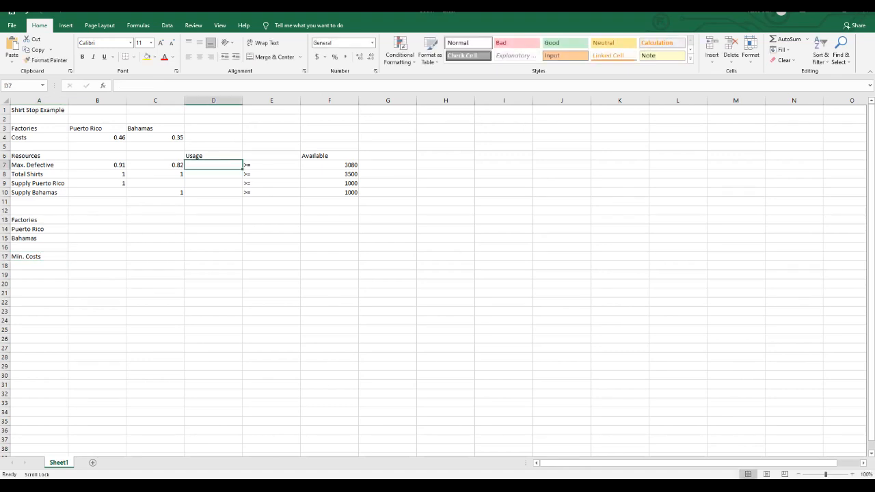
{"action": "type", "text": "="}
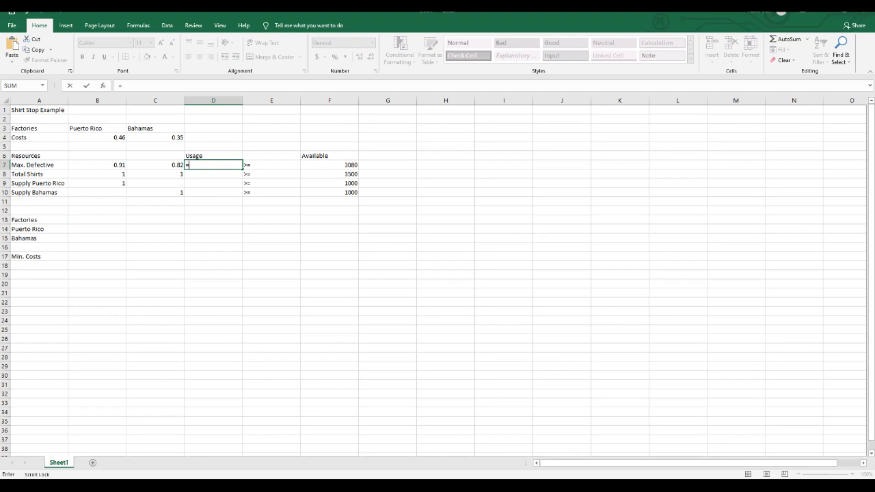
{"action": "left_click", "coordinate": [97, 164]}
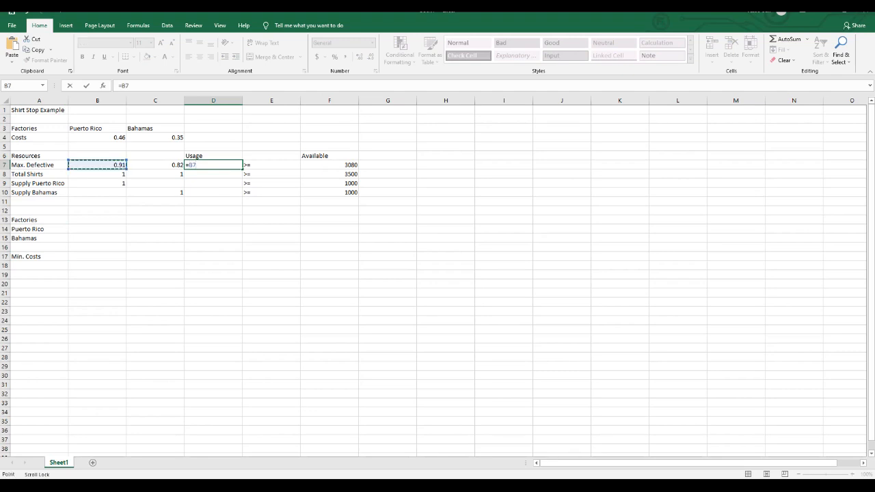
{"action": "type", "text": "*"}
{"action": "left_click", "coordinate": [97, 229]}
{"action": "type", "text": "+"}
{"action": "left_click", "coordinate": [155, 165]}
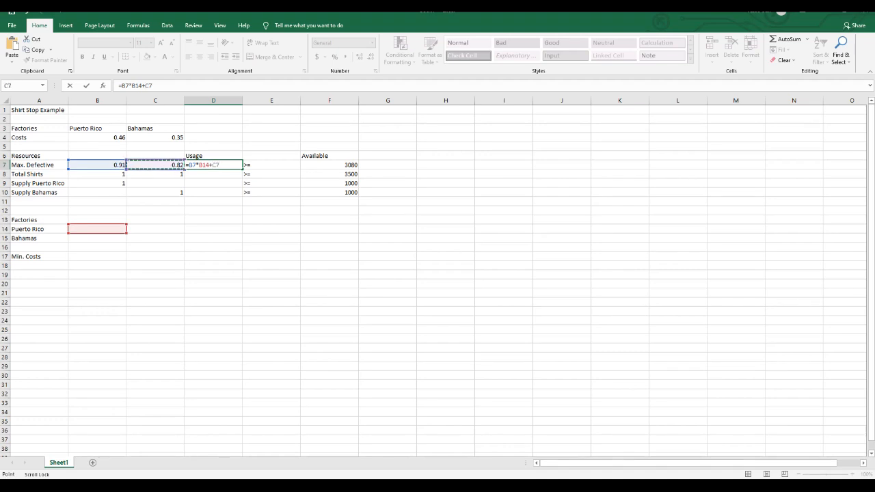
{"action": "type", "text": "*"}
{"action": "left_click", "coordinate": [97, 238]}
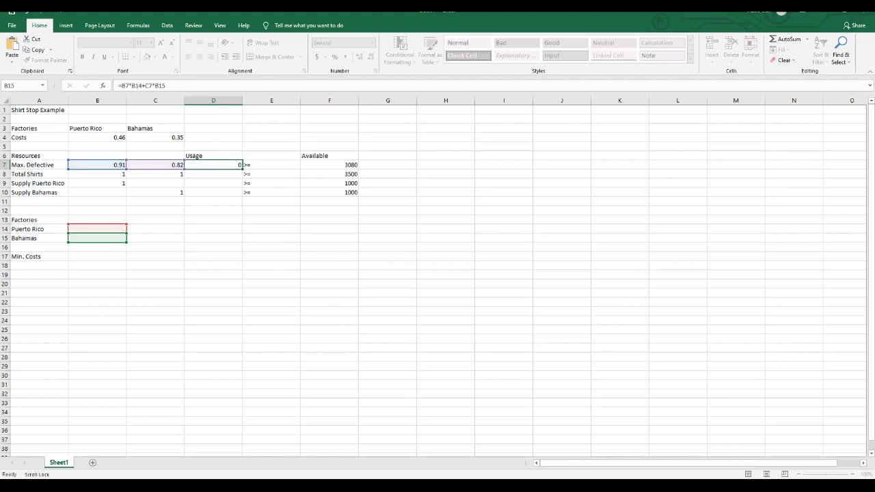
{"action": "key", "text": "Return"}
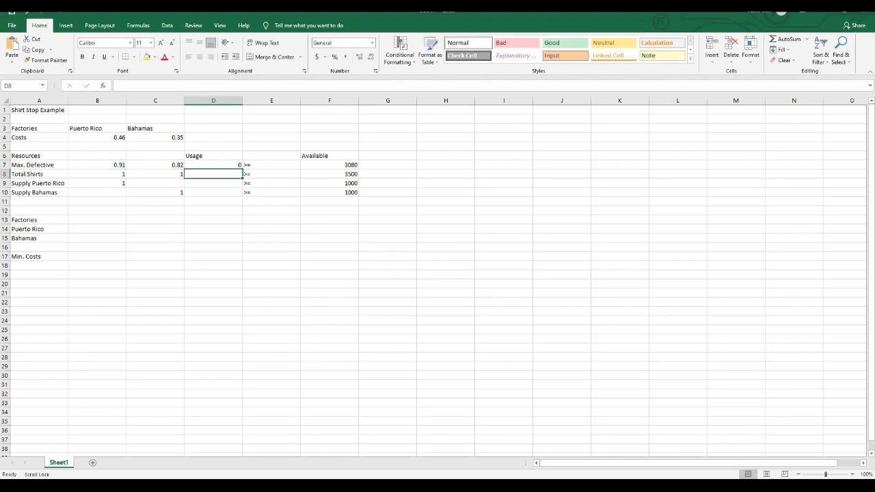
Enter the Total Shirts usage formula =B8*B14+C8*B15 in D8.
{"action": "type", "text": "="}
{"action": "left_click", "coordinate": [97, 174]}
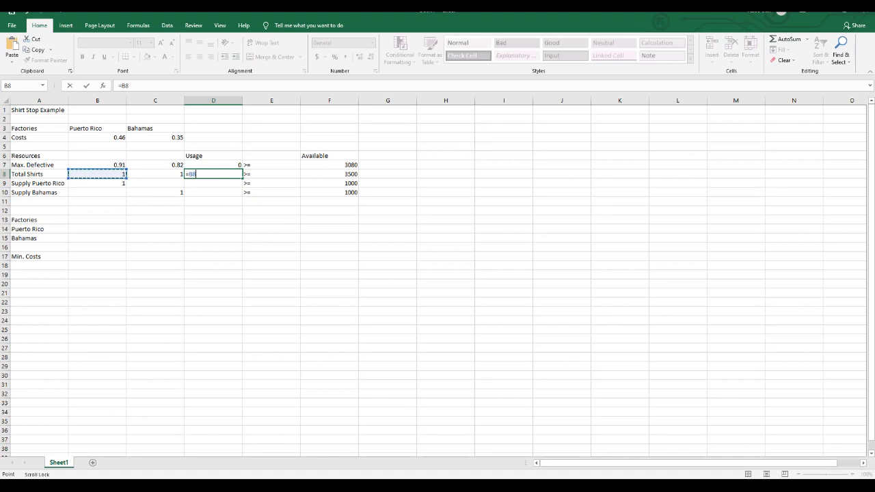
{"action": "type", "text": "*"}
{"action": "left_click", "coordinate": [97, 229]}
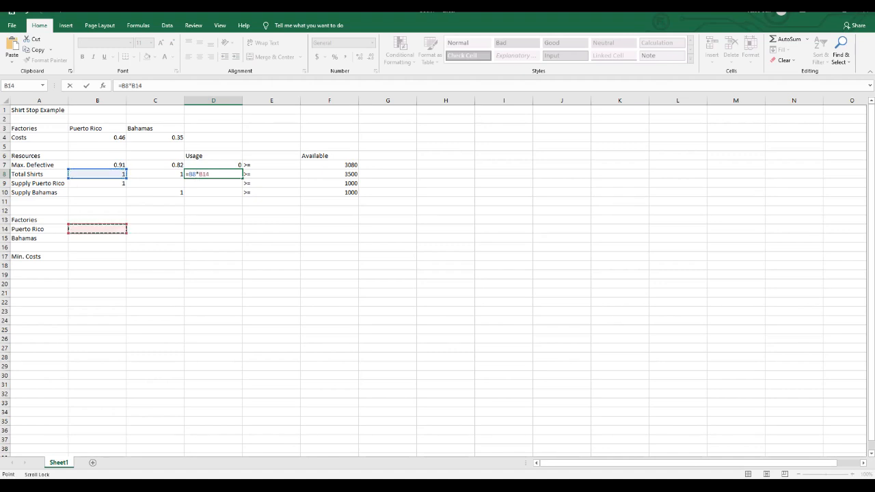
{"action": "type", "text": "+"}
{"action": "left_click", "coordinate": [155, 173]}
{"action": "type", "text": "*"}
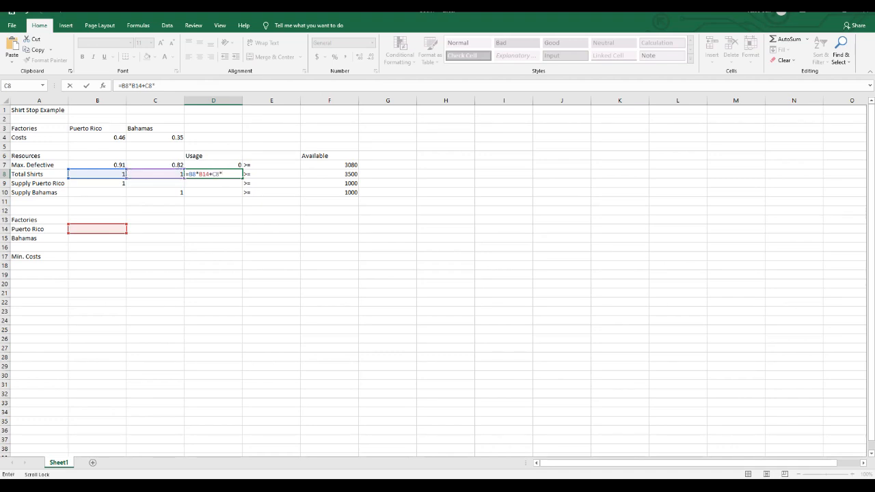
{"action": "left_click", "coordinate": [97, 239]}
{"action": "key", "text": "Return"}
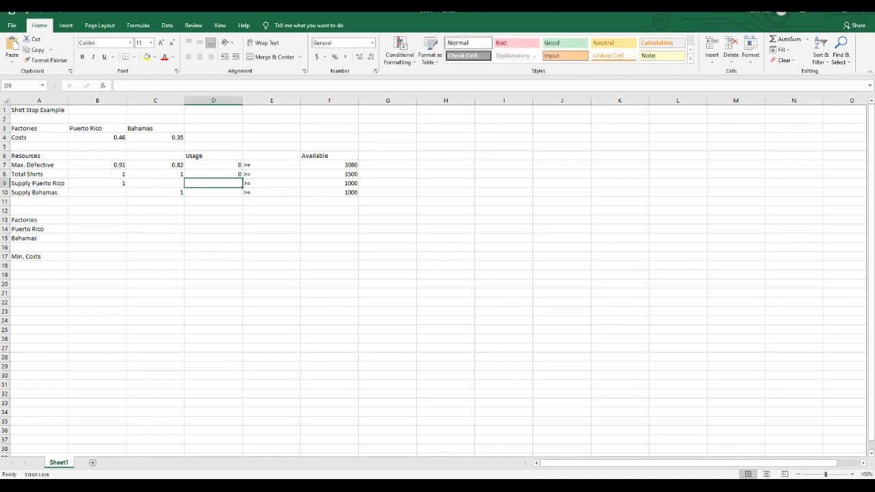
Enter the Supply Puerto Rico usage formula =B9*B14 in D9.
{"action": "type", "text": "="}
{"action": "left_click", "coordinate": [97, 183]}
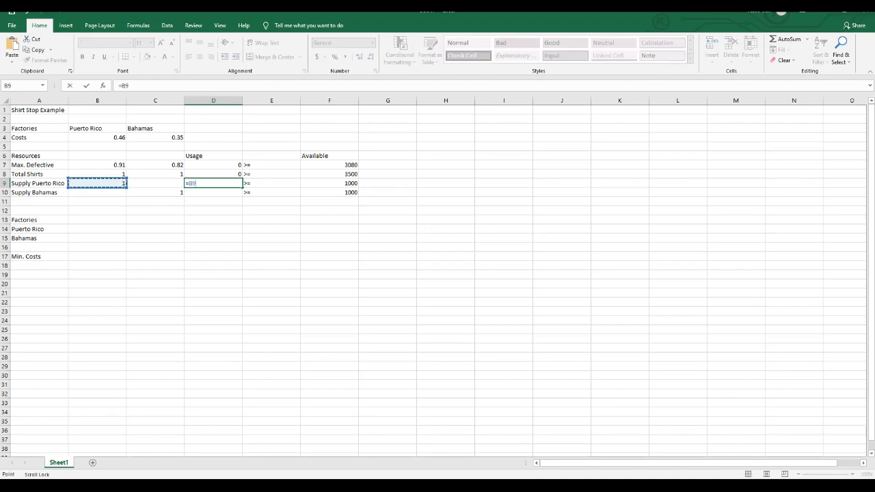
{"action": "type", "text": "*"}
{"action": "left_click", "coordinate": [97, 229]}
{"action": "key", "text": "Return"}
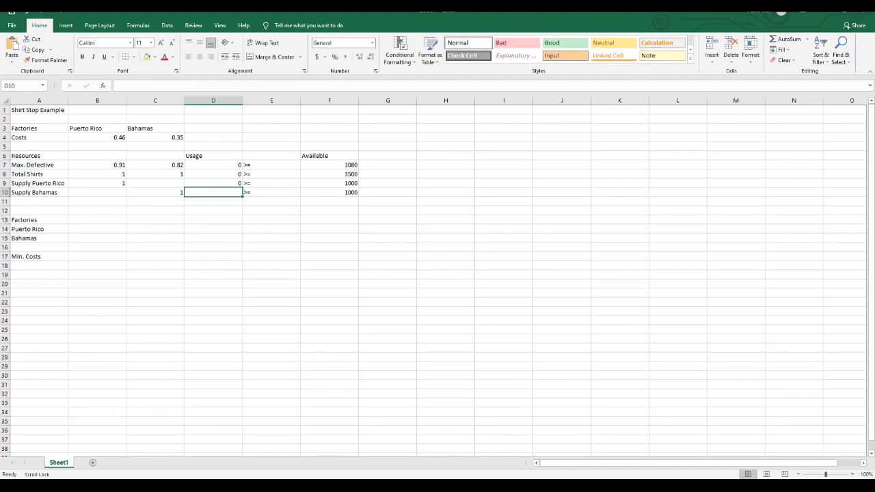
Enter the Supply Bahamas usage formula =C10*B15 in D10.
{"action": "type", "text": "="}
{"action": "key", "text": "Left"}
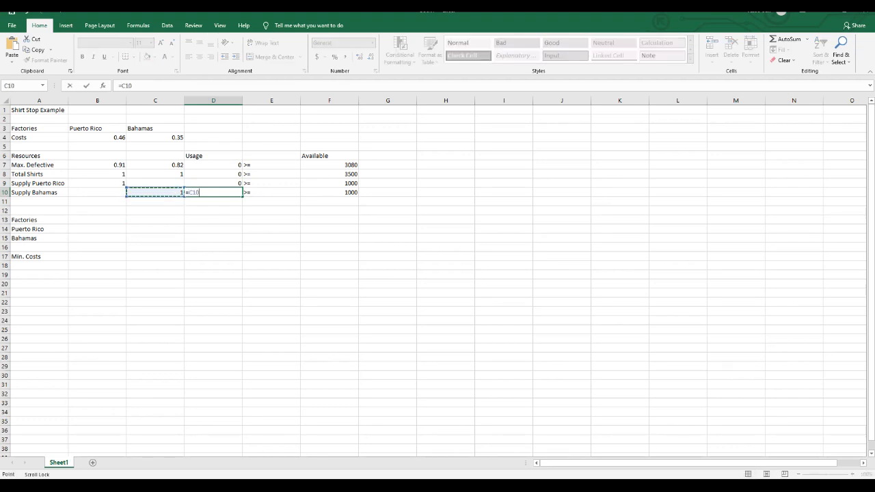
{"action": "type", "text": "*"}
{"action": "left_click", "coordinate": [97, 239]}
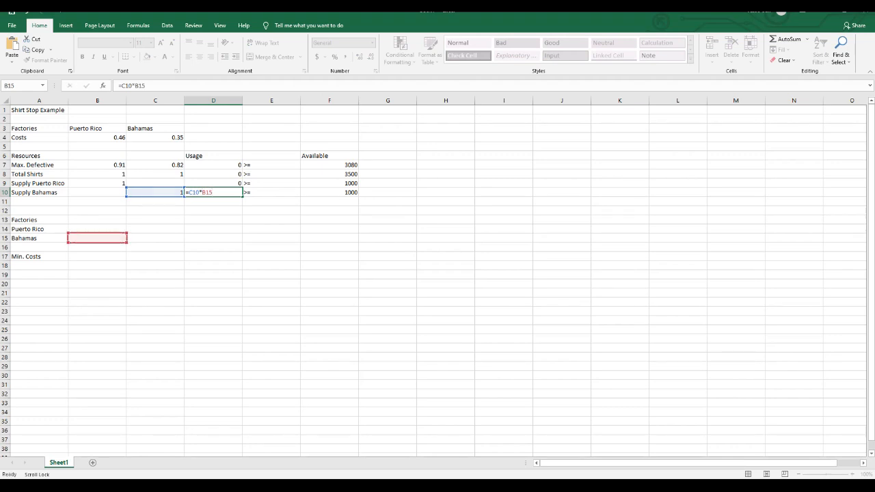
{"action": "key", "text": "Return"}
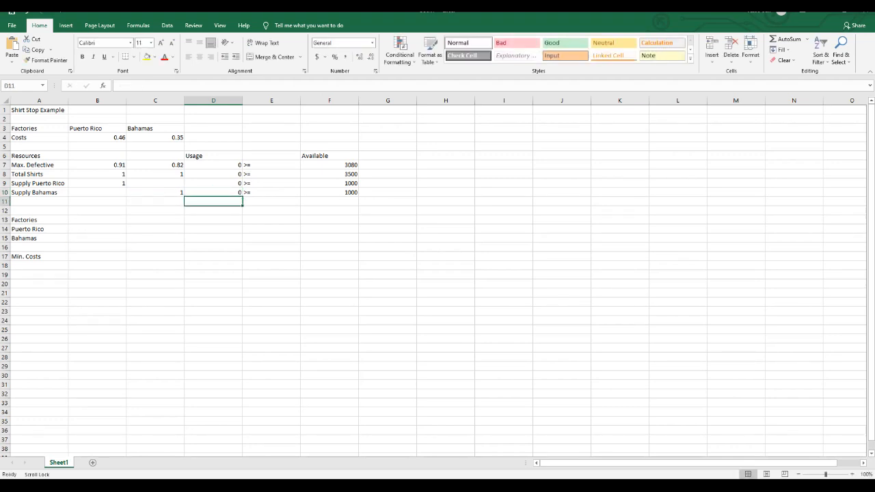
Enter the Min. Costs objective formula =B4*B14+C4*B15 in B17.
{"action": "right_click", "coordinate": [170, 199]}
{"action": "left_click", "coordinate": [98, 256]}
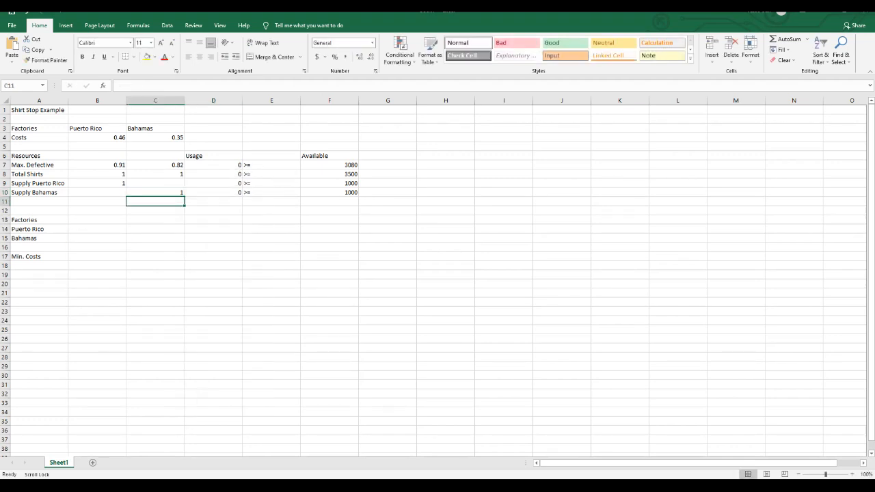
{"action": "left_click", "coordinate": [98, 256]}
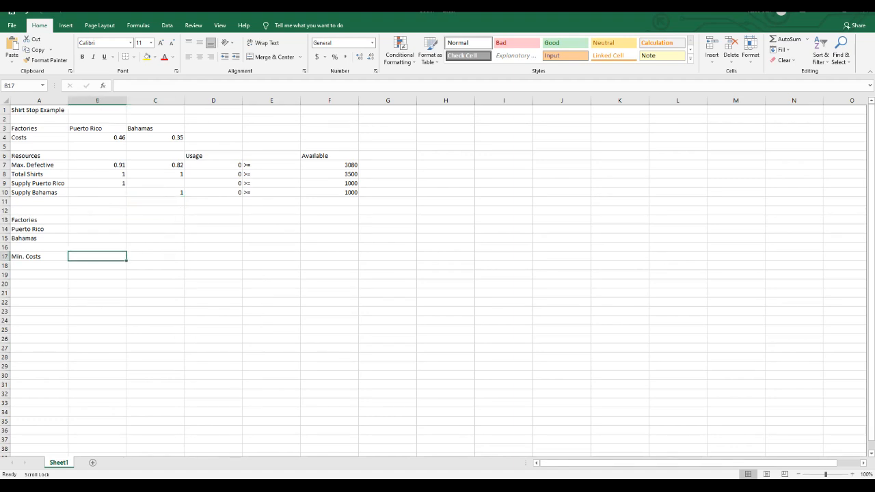
{"action": "type", "text": "="}
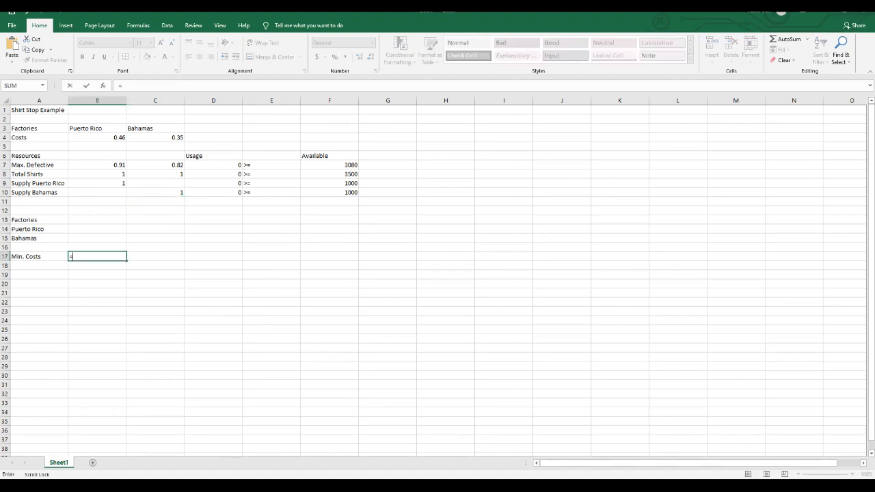
{"action": "left_click", "coordinate": [97, 138]}
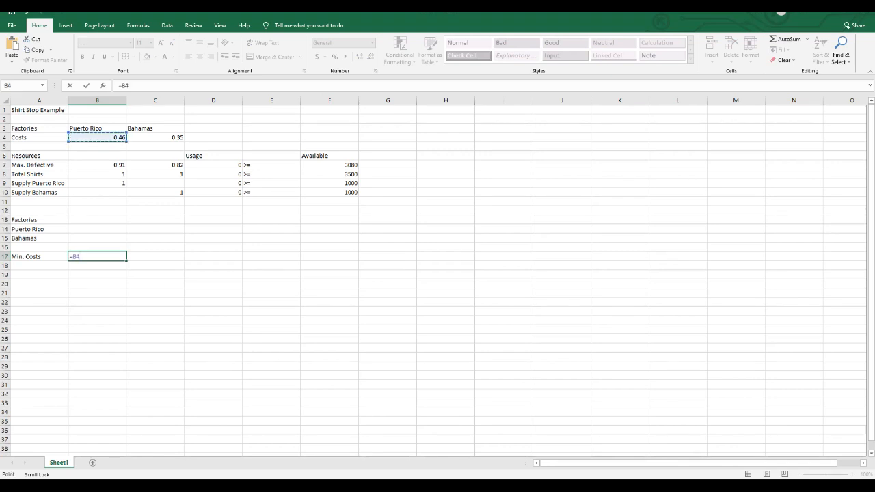
{"action": "type", "text": "*"}
{"action": "left_click", "coordinate": [97, 229]}
{"action": "type", "text": "+"}
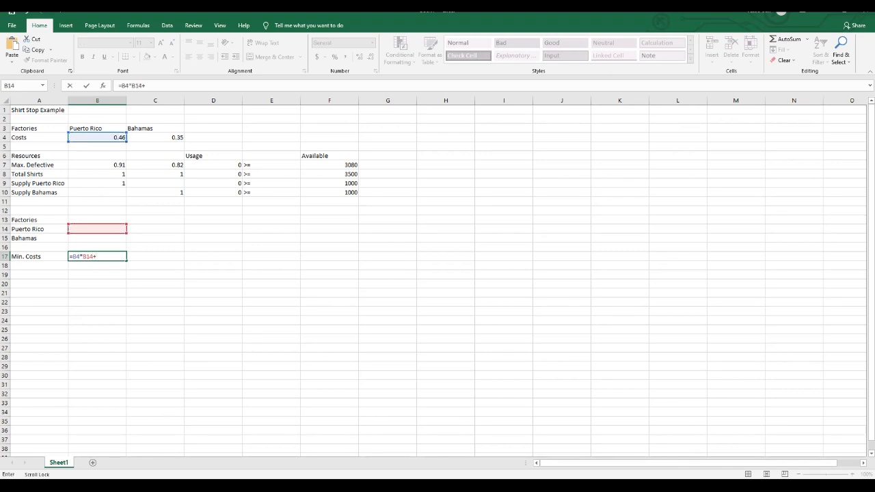
{"action": "left_click", "coordinate": [155, 137]}
{"action": "type", "text": "*"}
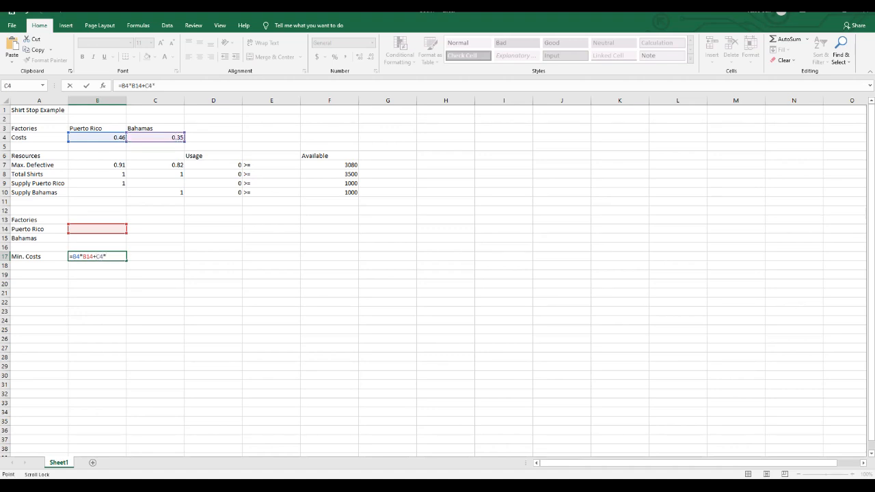
{"action": "left_click", "coordinate": [97, 238]}
{"action": "key", "text": "Return"}
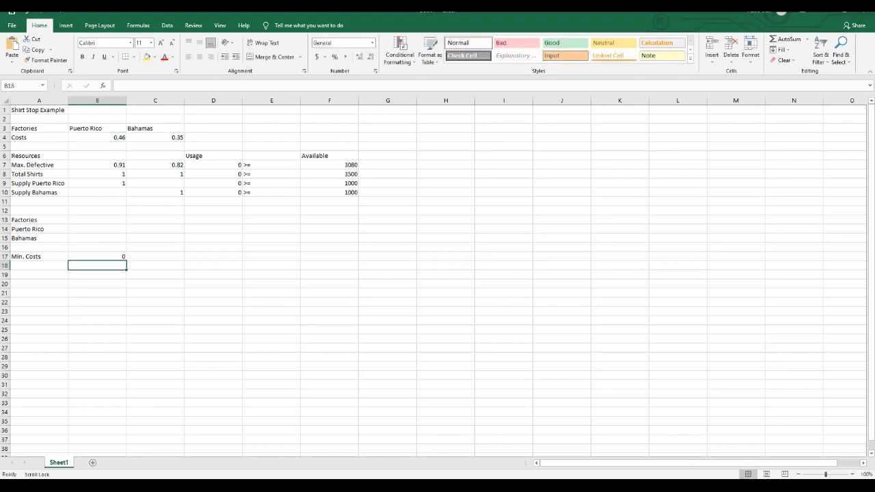
Set up Solver to minimize objective cell B17 by changing the factory decision cells B14:B15.
{"action": "left_click", "coordinate": [97, 256]}
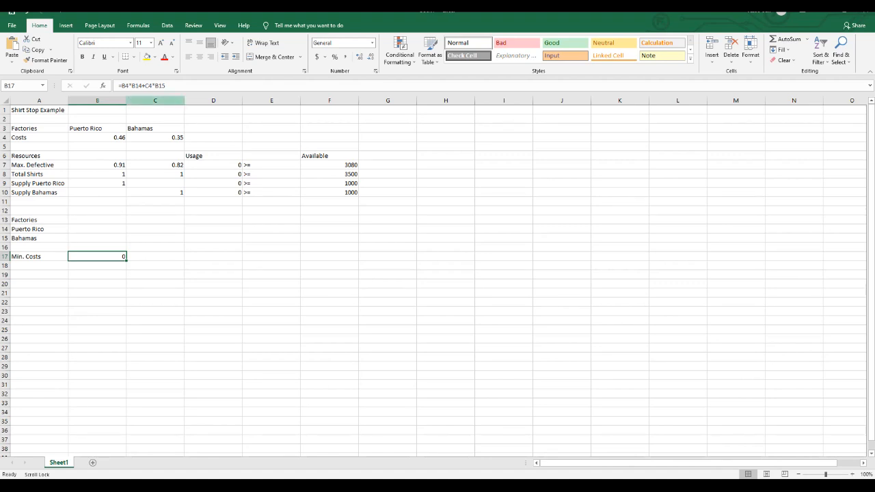
{"action": "left_click", "coordinate": [167, 26]}
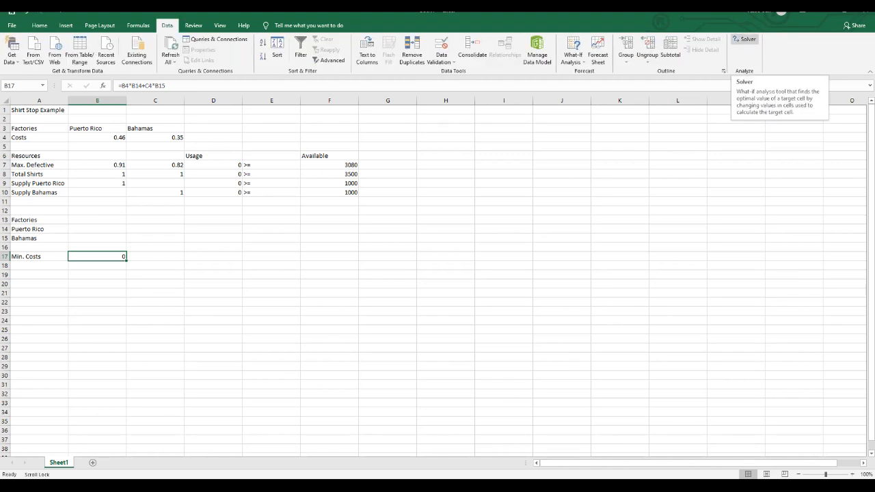
{"action": "left_click", "coordinate": [743, 39]}
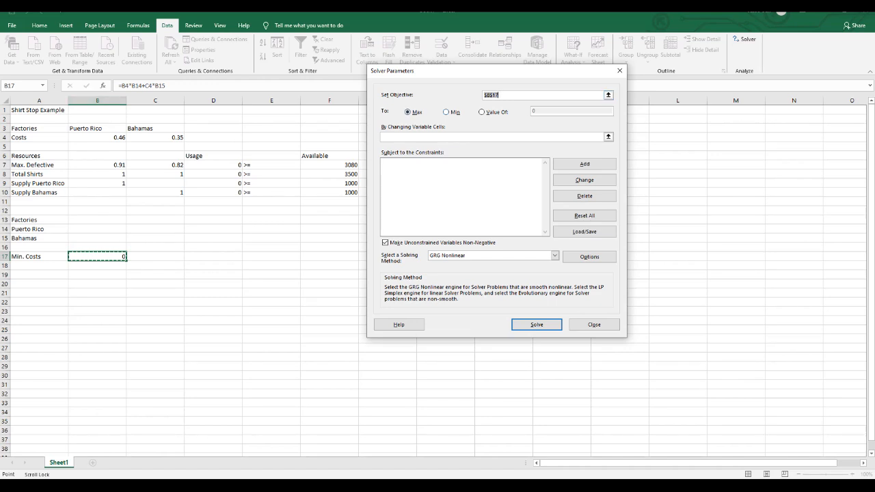
{"action": "left_click", "coordinate": [446, 112]}
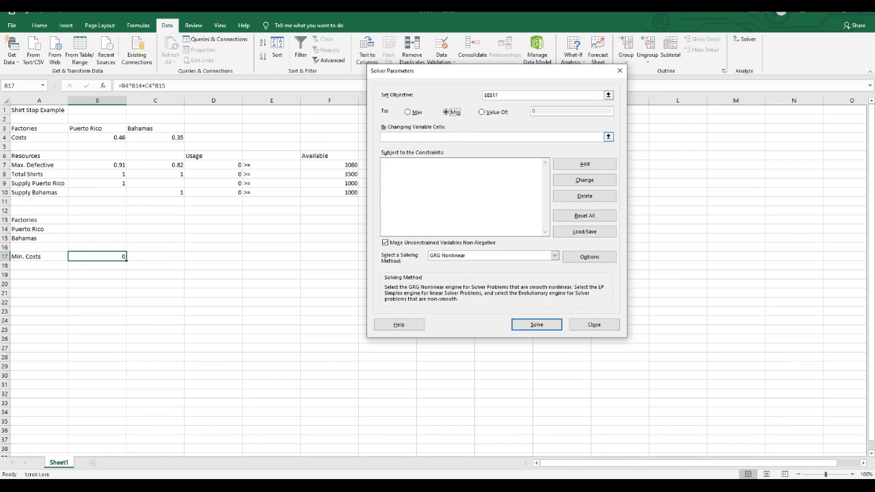
{"action": "key", "text": "Tab"}
{"action": "left_click_drag", "start_coordinate": [116, 230], "coordinate": [122, 239]}
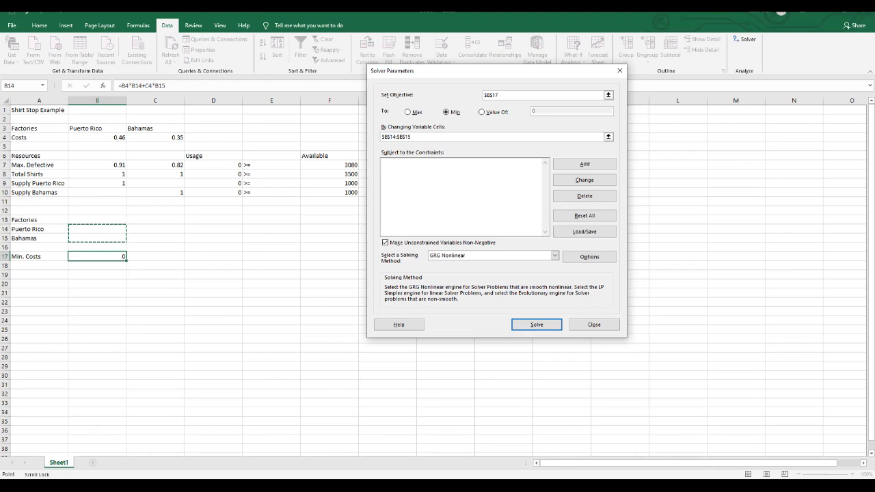
Add a Solver constraint requiring Max. Defective usage D7 >= F7.
{"action": "left_click", "coordinate": [585, 164]}
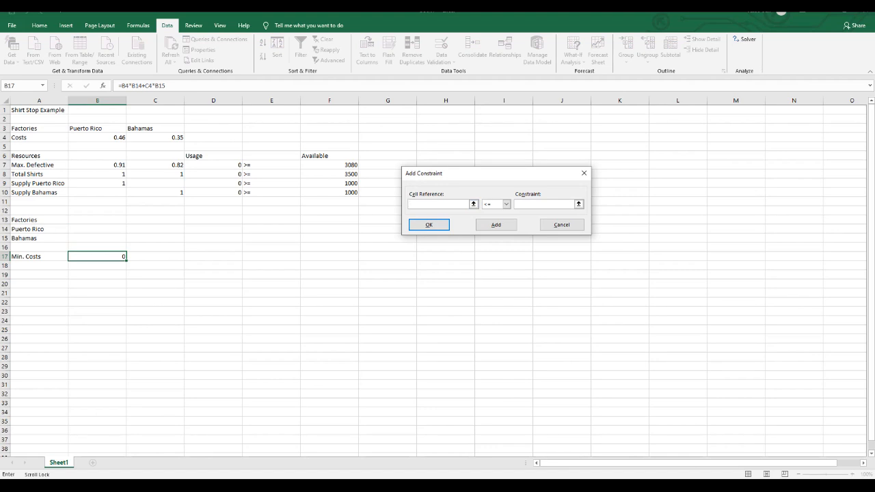
{"action": "left_click", "coordinate": [213, 165]}
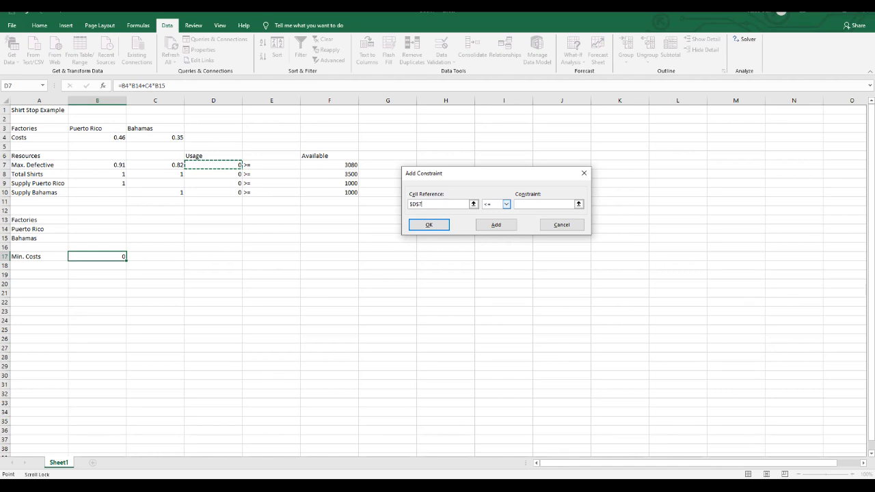
{"action": "left_click", "coordinate": [507, 204]}
{"action": "left_click", "coordinate": [493, 223]}
{"action": "left_click", "coordinate": [329, 164]}
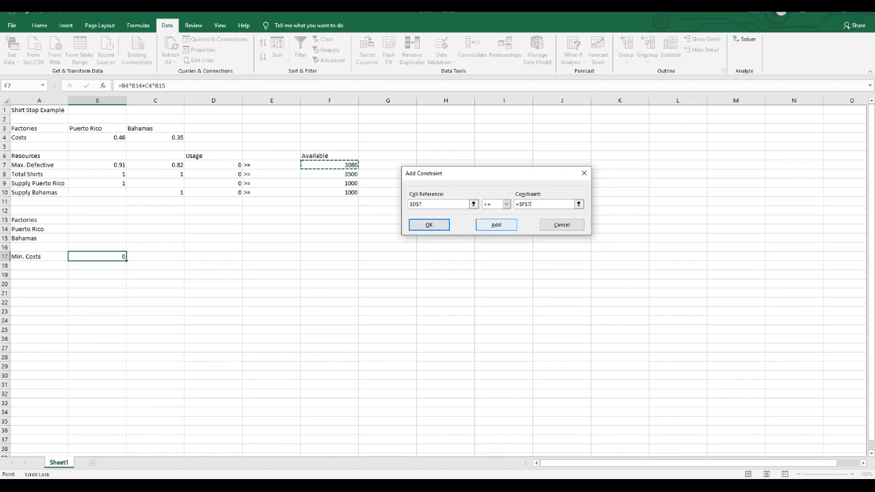
{"action": "left_click", "coordinate": [496, 224]}
Add a Solver constraint requiring Total Shirts usage D8 >= F8.
{"action": "left_click", "coordinate": [213, 174]}
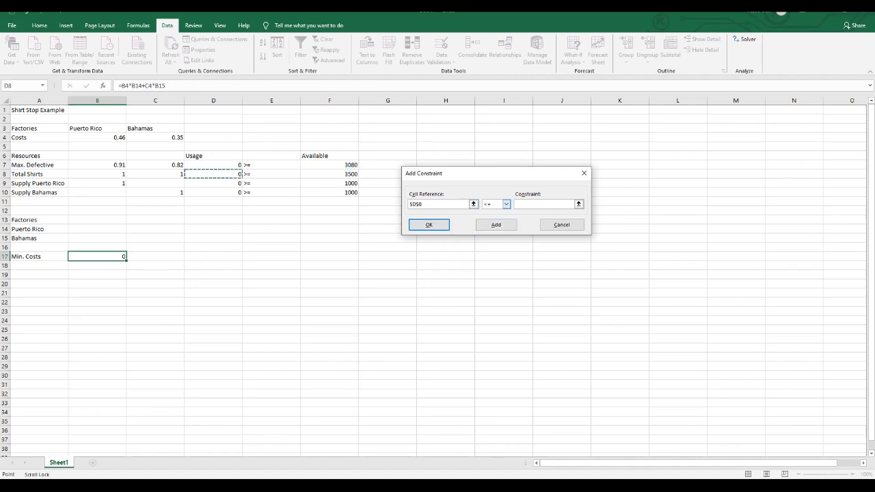
{"action": "left_click", "coordinate": [506, 203]}
{"action": "left_click", "coordinate": [492, 226]}
{"action": "left_click", "coordinate": [329, 174]}
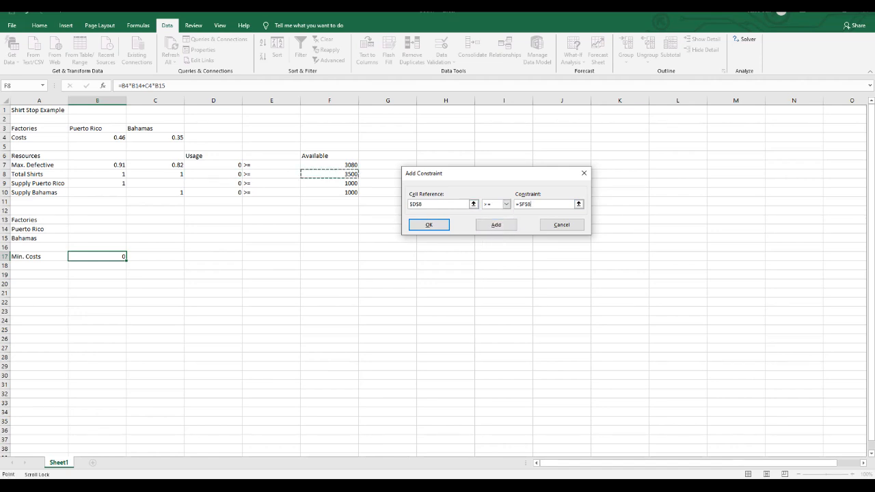
{"action": "left_click", "coordinate": [496, 224]}
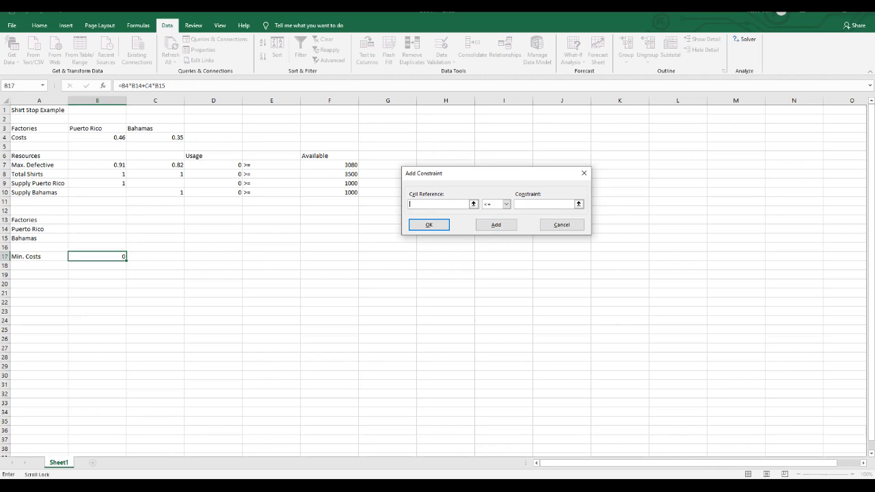
Add a Solver constraint requiring Supply Puerto Rico usage D9 >= F9.
{"action": "left_click", "coordinate": [185, 183]}
{"action": "left_click", "coordinate": [506, 204]}
{"action": "left_click", "coordinate": [492, 225]}
{"action": "left_click", "coordinate": [330, 184]}
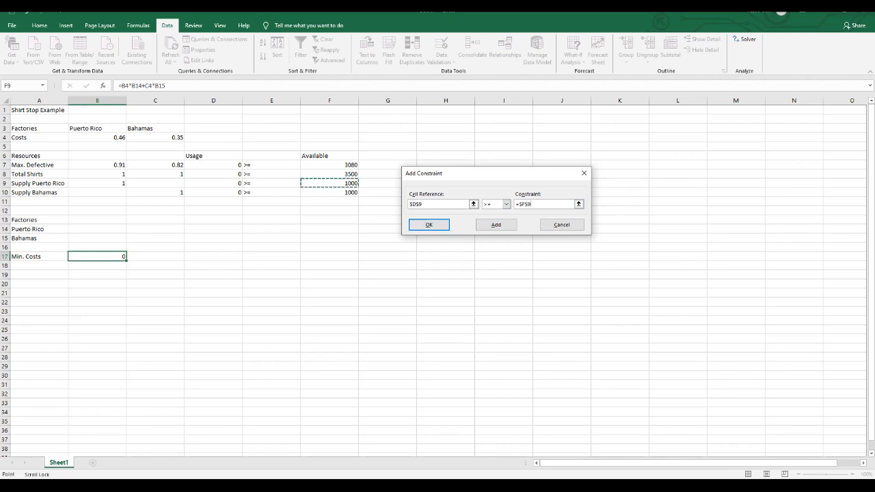
{"action": "left_click", "coordinate": [496, 224]}
Add the last Solver constraint, Supply Bahamas usage D10 >= F10, and return to the Solver parameters.
{"action": "left_click", "coordinate": [213, 193]}
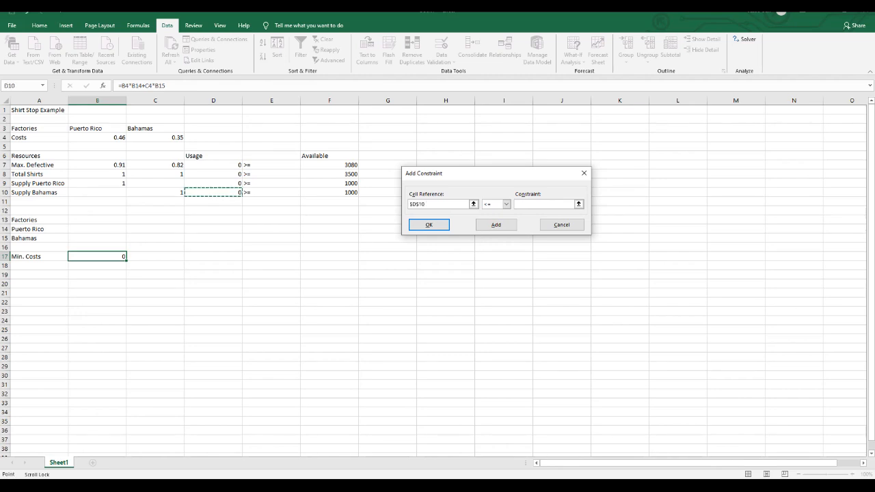
{"action": "left_click", "coordinate": [506, 204]}
{"action": "left_click", "coordinate": [492, 225]}
{"action": "left_click", "coordinate": [330, 192]}
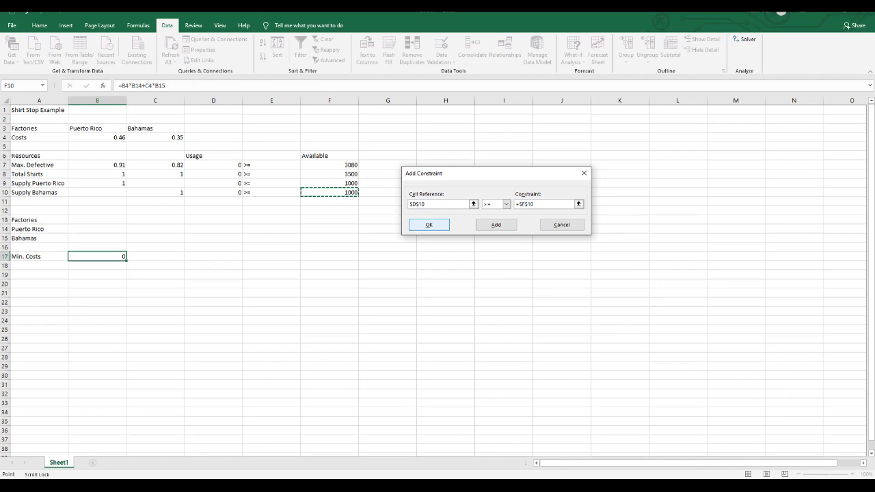
{"action": "key", "text": "Return"}
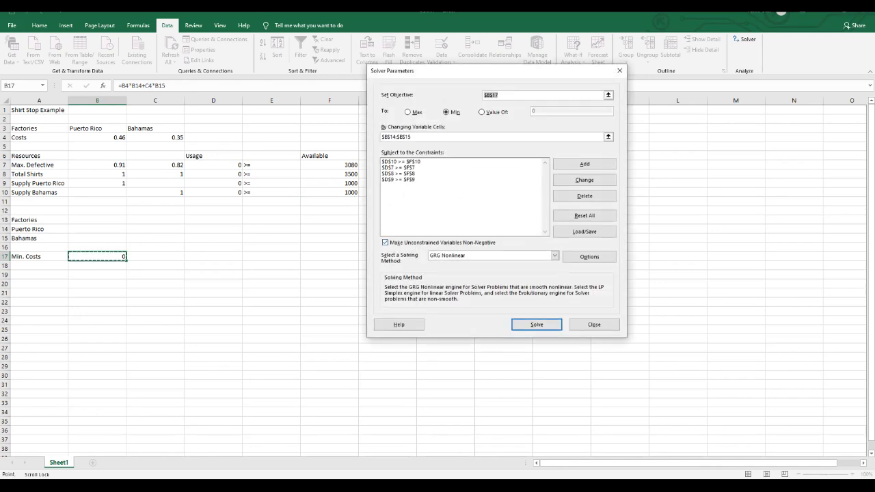
Solve the model with the Simplex LP method and move the Solver Results dialog off the Available column.
{"action": "left_click", "coordinate": [555, 255]}
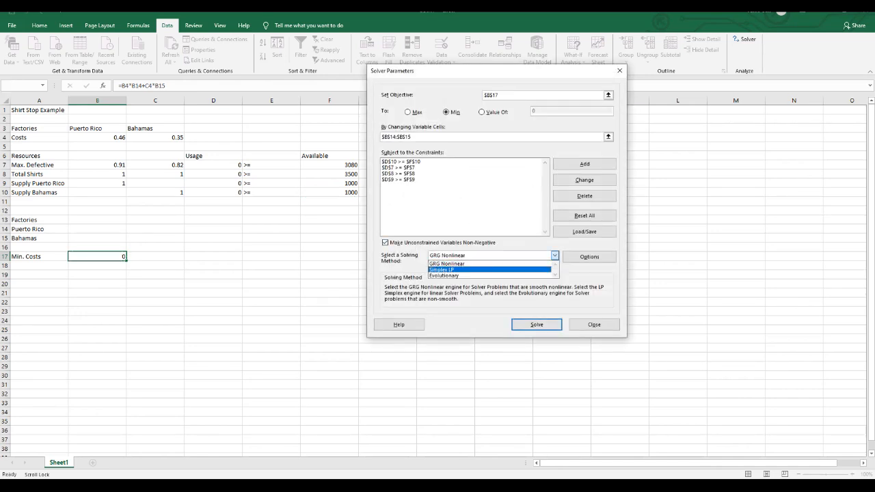
{"action": "left_click", "coordinate": [442, 270]}
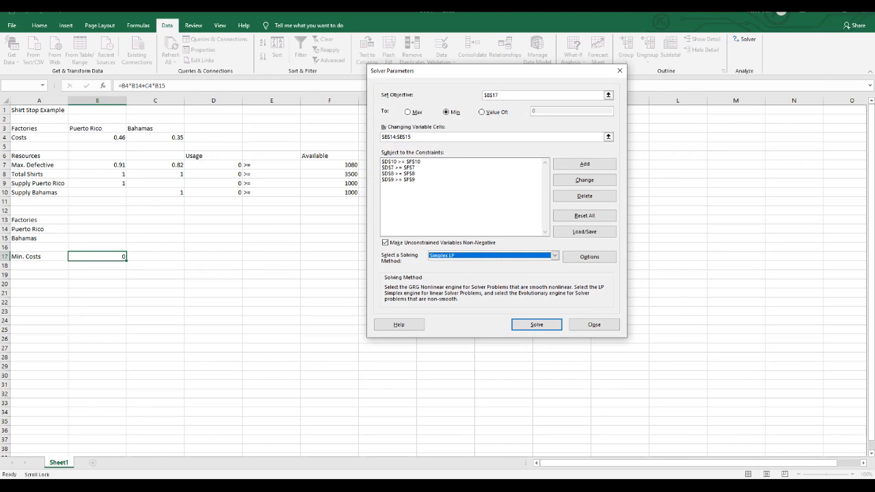
{"action": "key", "text": "Return"}
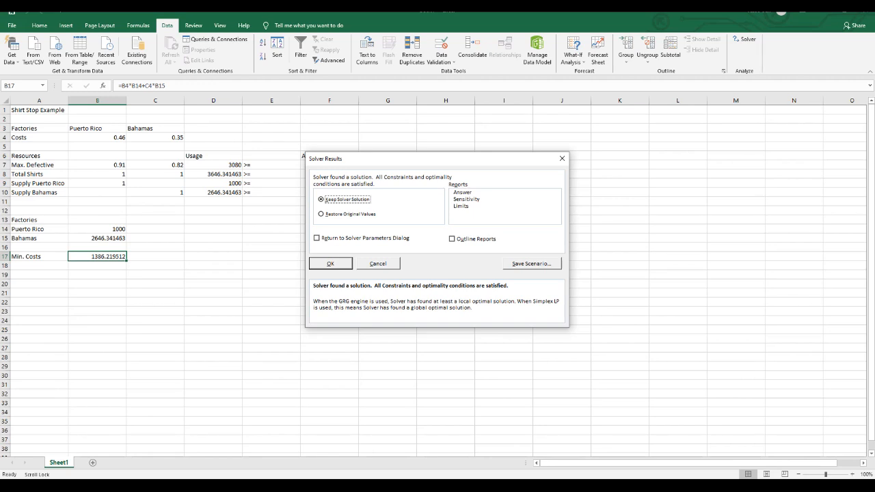
{"action": "left_click_drag", "start_coordinate": [355, 159], "coordinate": [462, 161]}
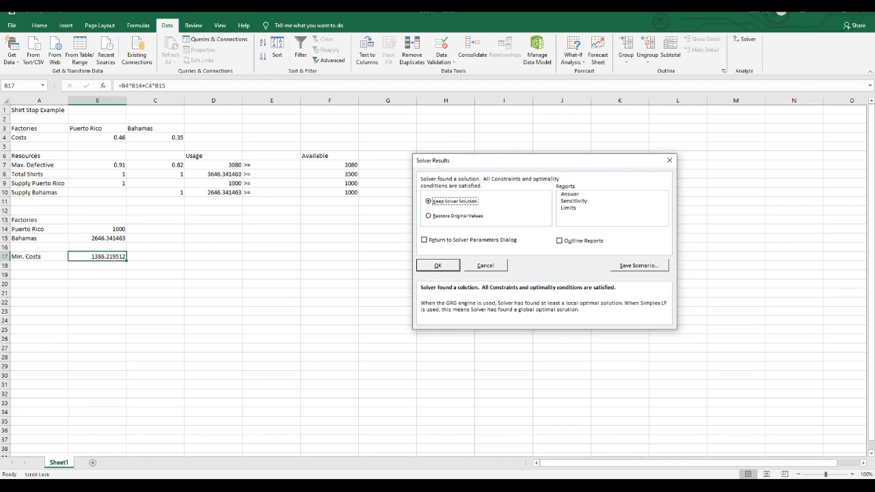
Keep the Solver solution in the worksheet and close the Solver results.
{"action": "key", "text": "Return"}
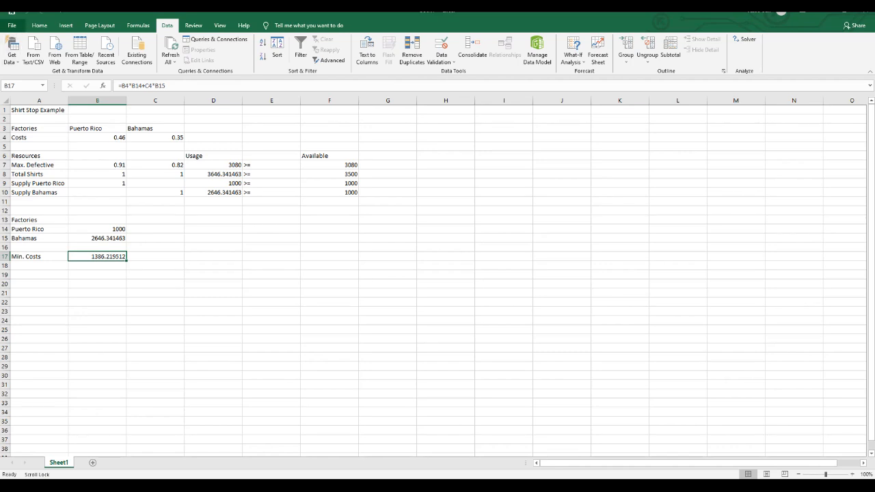
Save the workbook in the Documents folder as an Excel Workbook named Shirt Stop Example, and close it to return to the presentation.
{"action": "left_click", "coordinate": [11, 25]}
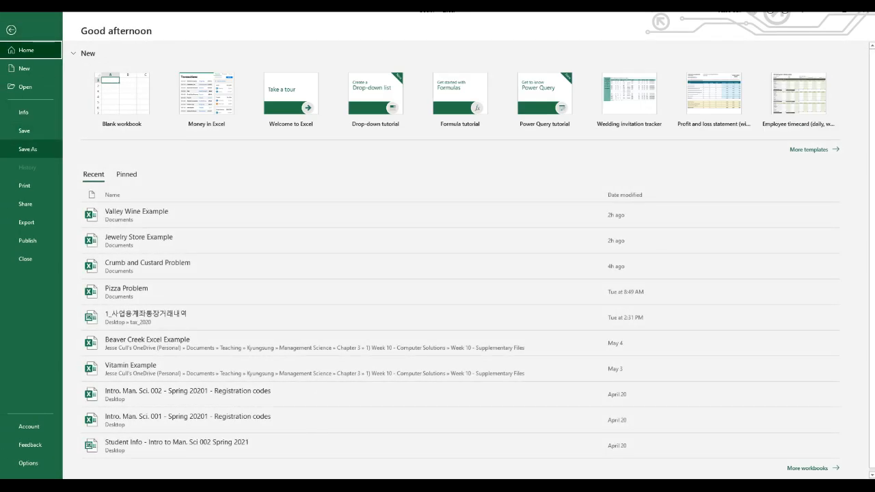
{"action": "left_click", "coordinate": [27, 149]}
{"action": "double_click", "coordinate": [116, 140]}
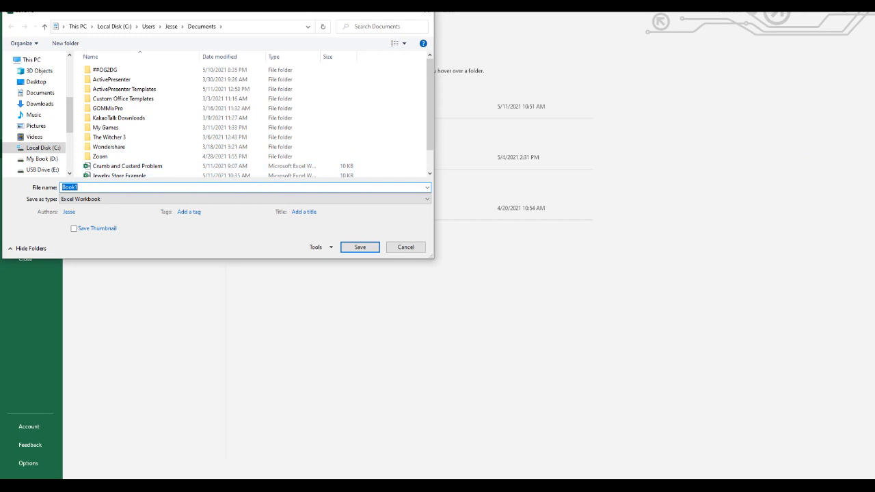
{"action": "type", "text": "Shi"}
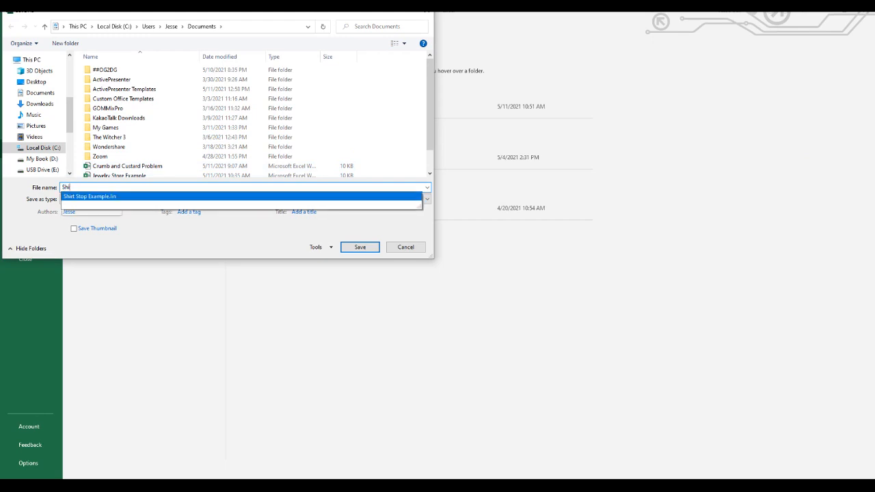
{"action": "left_click", "coordinate": [89, 196]}
{"action": "left_click", "coordinate": [116, 187]}
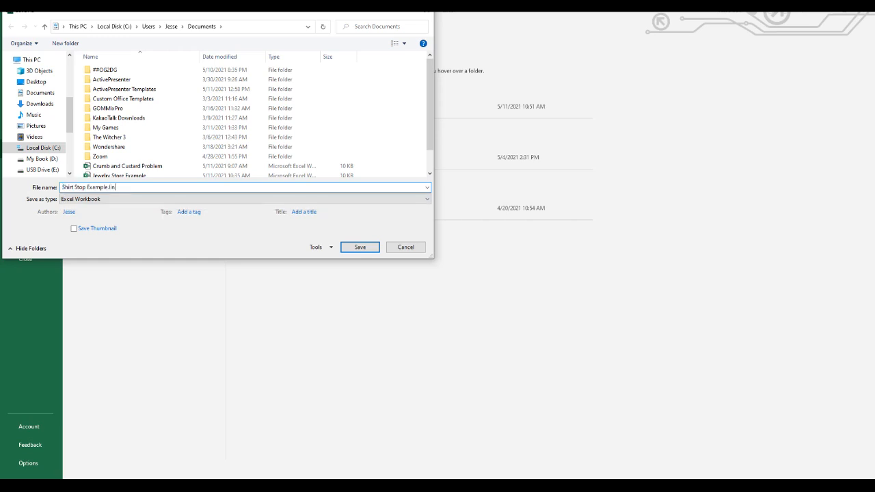
{"action": "key", "text": "BackSpace"}
{"action": "key", "text": "BackSpace"}
{"action": "key", "text": "BackSpace"}
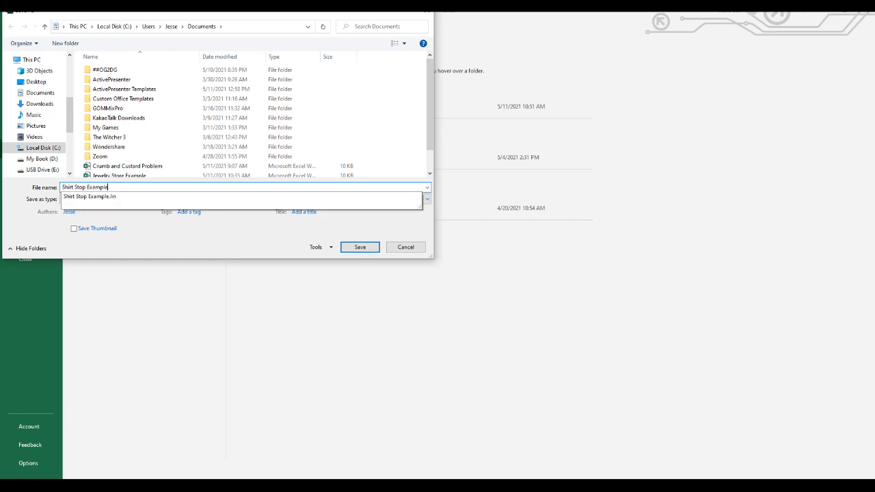
{"action": "key", "text": "Return"}
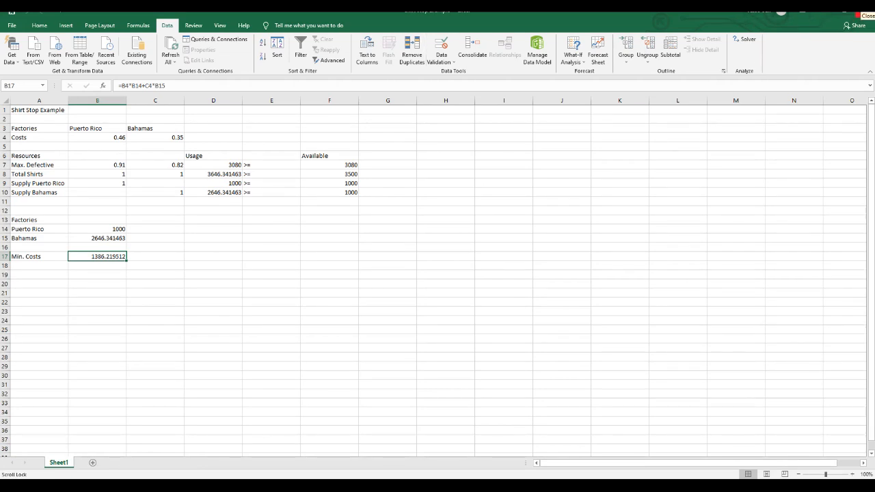
{"action": "left_click", "coordinate": [862, 8]}
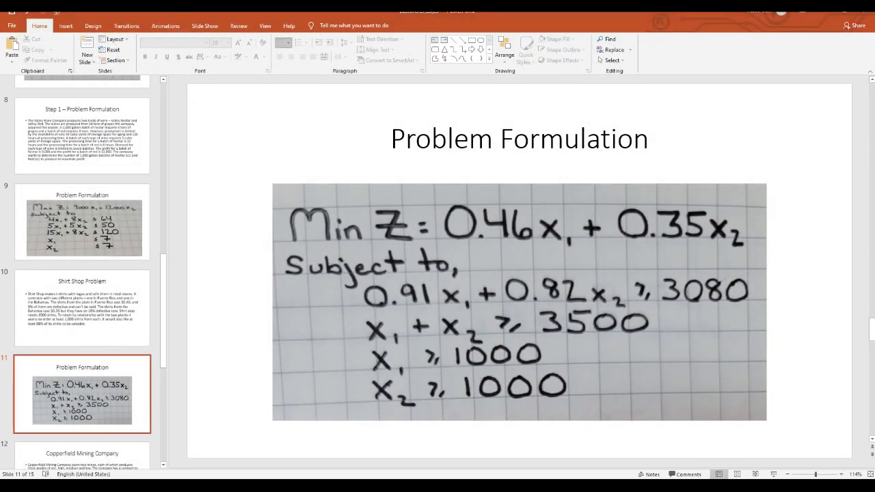
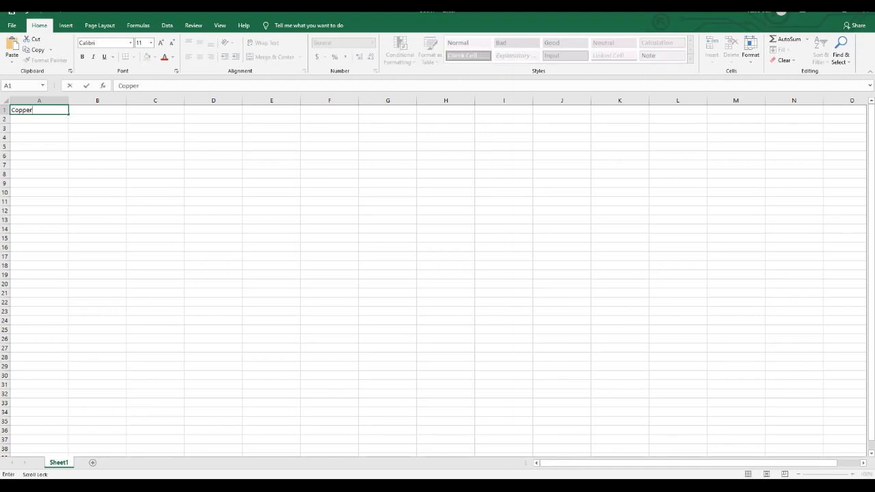
Title the worksheet Copper Mine Example in cell A1.
{"action": "type", "text": "Mine Example"}
{"action": "key", "text": "Return"}
{"action": "key", "text": "Return"}
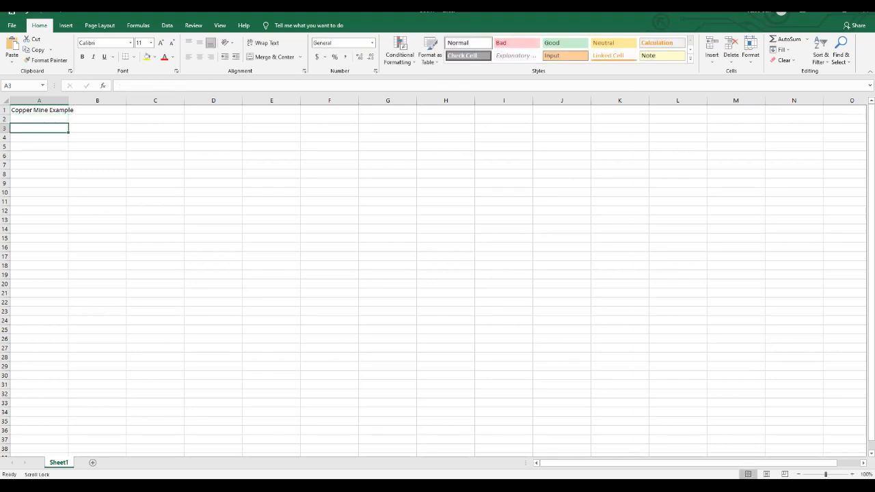
Enter the row 3 headings Choices, Mine 1 and Mine 2 in cells A3 to C3.
{"action": "type", "text": "Choices"}
{"action": "key", "text": "Tab"}
{"action": "type", "text": "Min"}
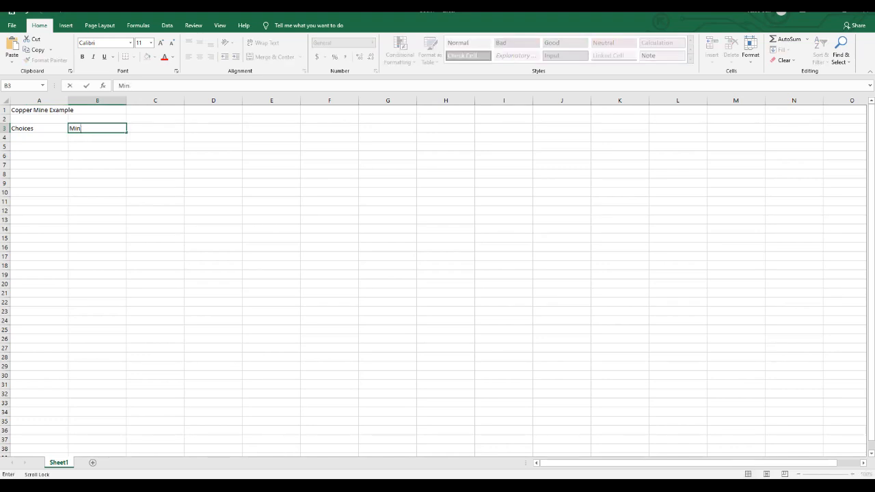
{"action": "type", "text": "e 1"}
{"action": "key", "text": "Tab"}
{"action": "type", "text": "Mine 2"}
{"action": "key", "text": "Return"}
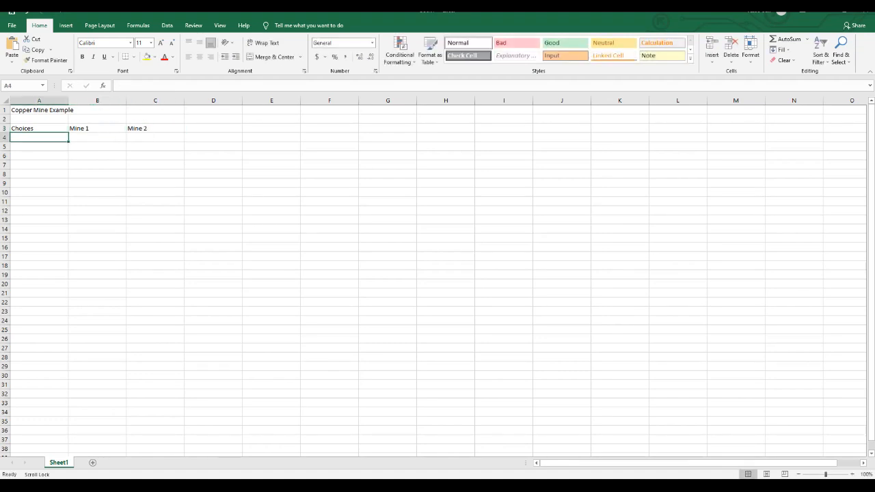
Add a Costs row in row 4 with 200 for Mine 1 and 160 for Mine 2.
{"action": "type", "text": "Costs"}
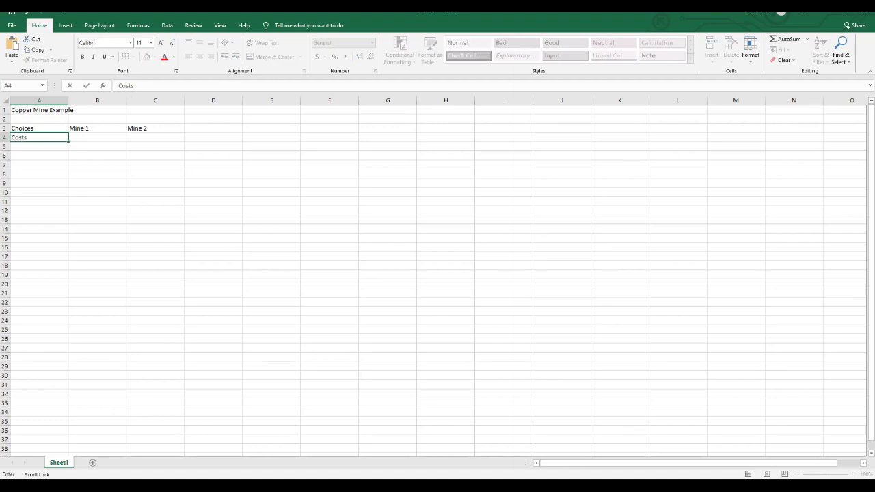
{"action": "key", "text": "Tab"}
{"action": "type", "text": "2000"}
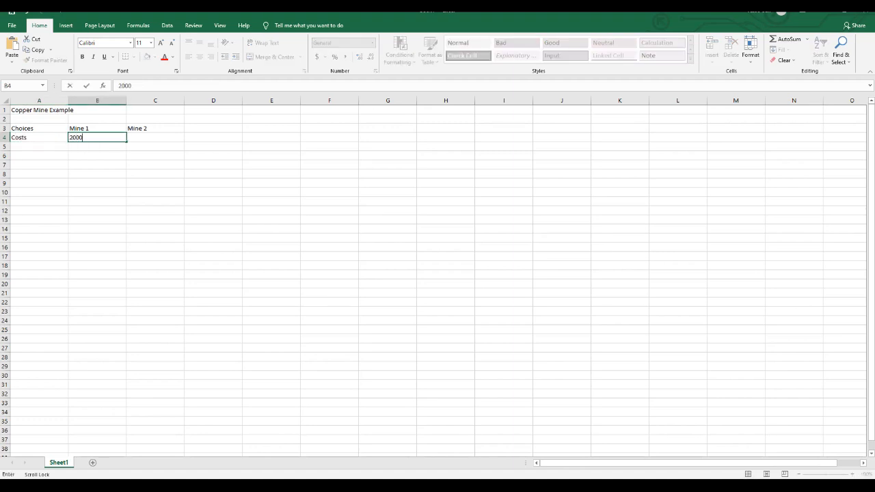
{"action": "key", "text": "Tab"}
{"action": "type", "text": "1"}
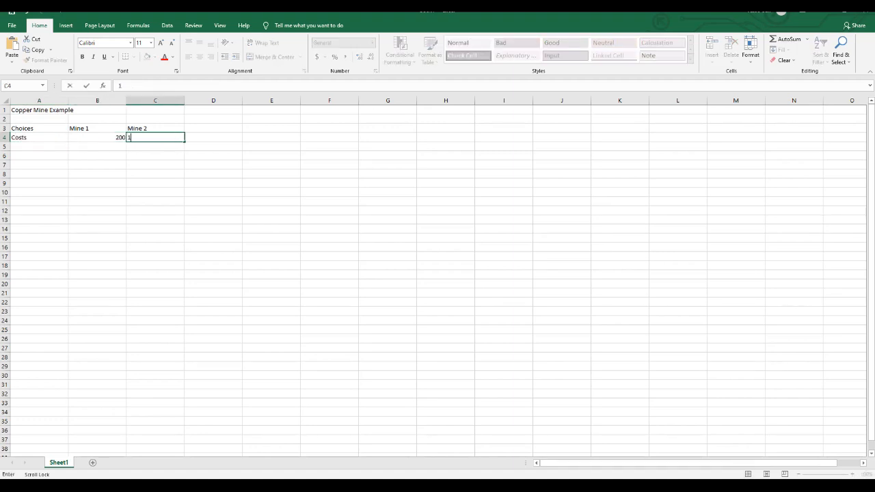
{"action": "type", "text": " 60"}
{"action": "key", "text": "BackSpace"}
{"action": "key", "text": "BackSpace"}
{"action": "type", "text": "60"}
{"action": "key", "text": "Return"}
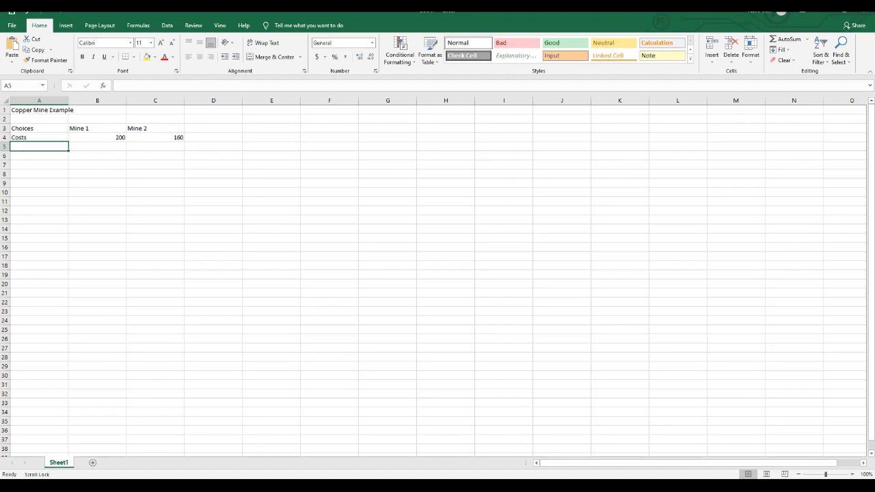
Check the Problem Formulation slide in PowerPoint, return to the Excel worksheet and enter the heading Resources in A6.
{"action": "key", "text": "alt+Tab"}
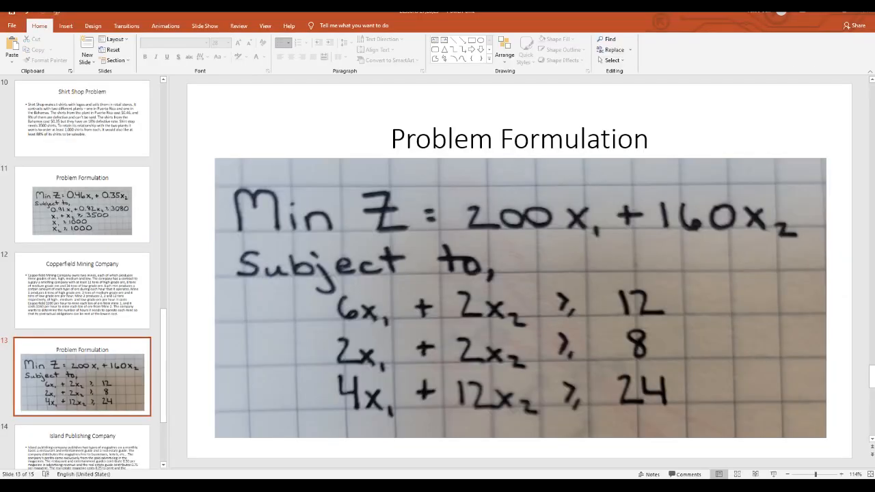
{"action": "key", "text": "alt+Tab"}
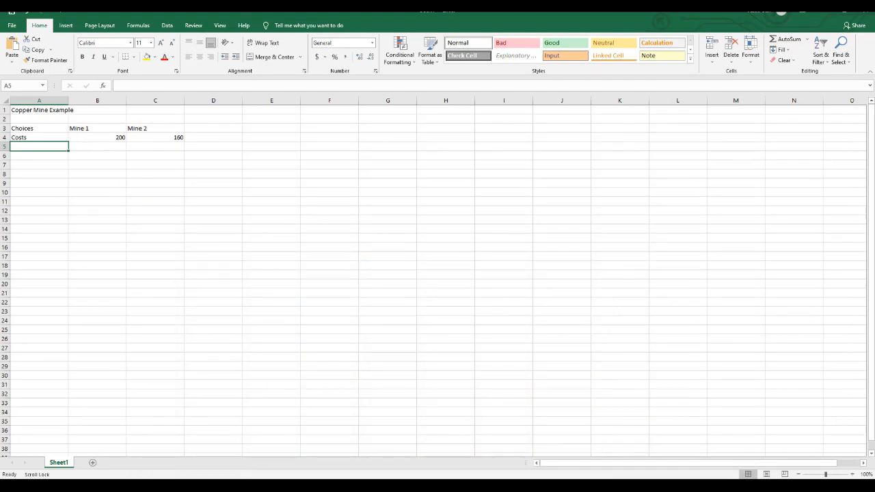
{"action": "key", "text": "Down"}
{"action": "type", "text": "Resour"}
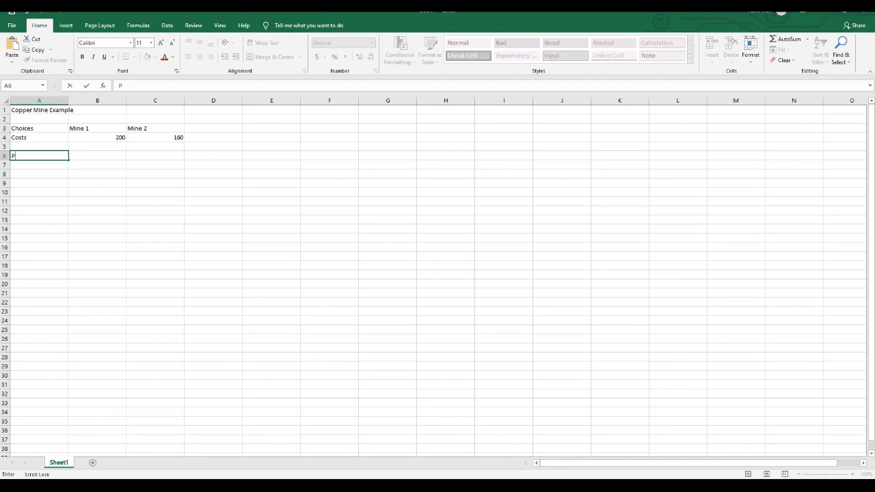
{"action": "type", "text": "ces"}
{"action": "key", "text": "Return"}
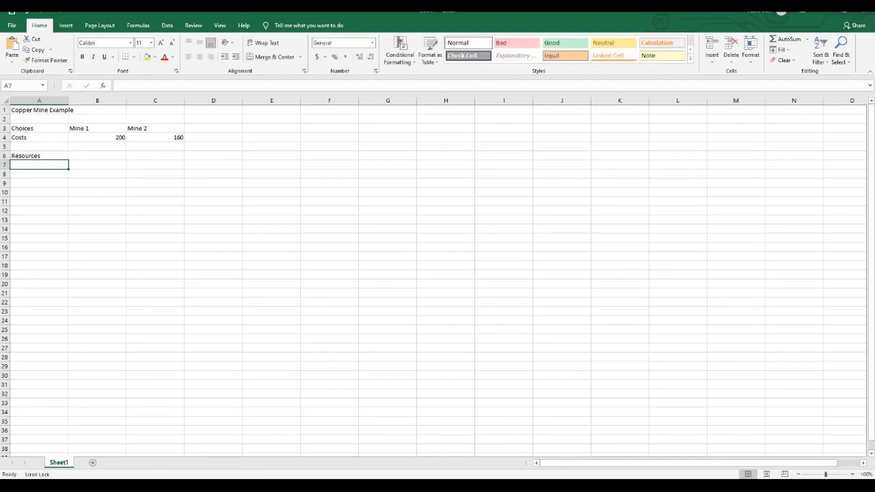
List Min. High Grade Ore, Min. Med. Grade Ore and Min. Low Grade Ore in A7:A9, and widen column A to fit them.
{"action": "type", "text": "Min. Hi"}
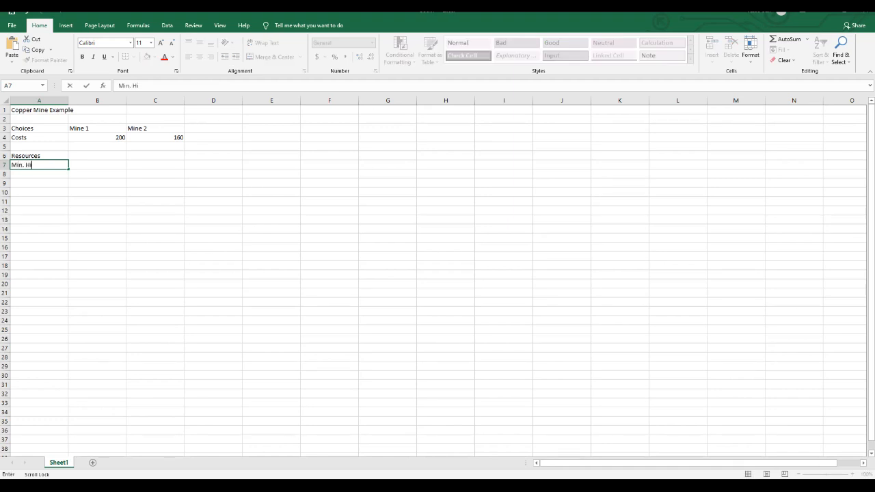
{"action": "type", "text": "gh Grade Ore"}
{"action": "key", "text": "Return"}
{"action": "type", "text": "Min. "}
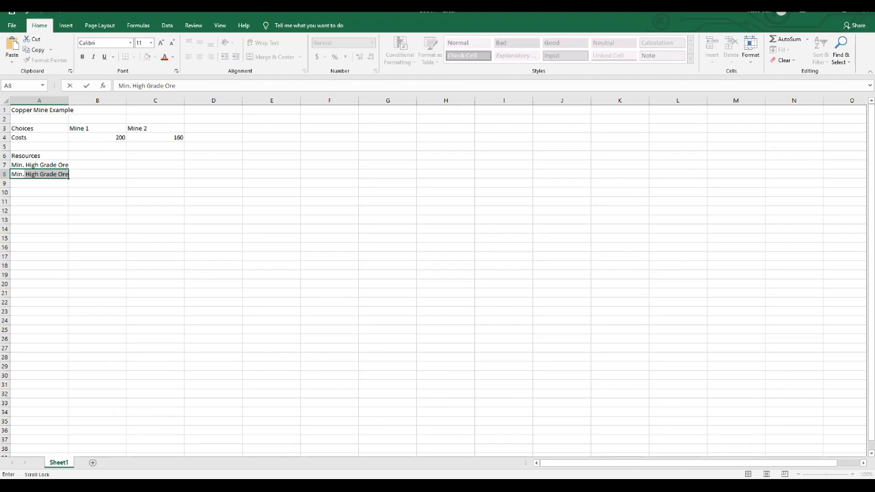
{"action": "type", "text": "Med."}
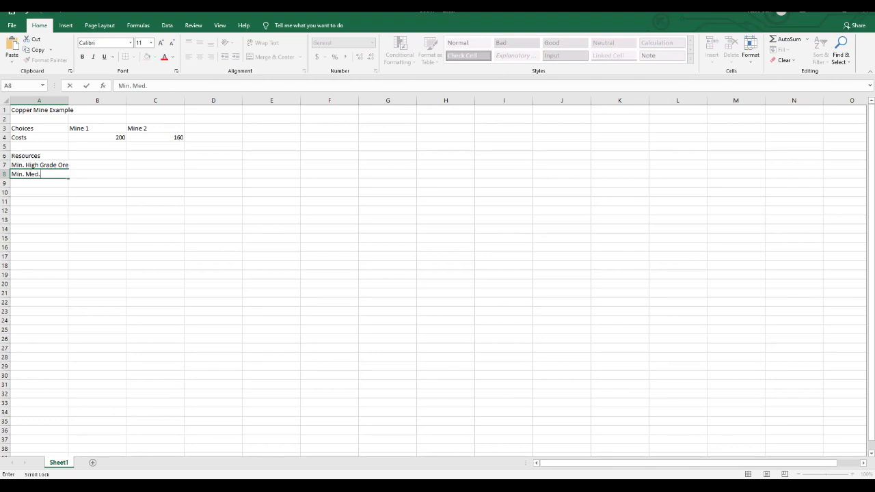
{"action": "type", "text": " Grade Ore"}
{"action": "key", "text": "Return"}
{"action": "type", "text": "Min. L"}
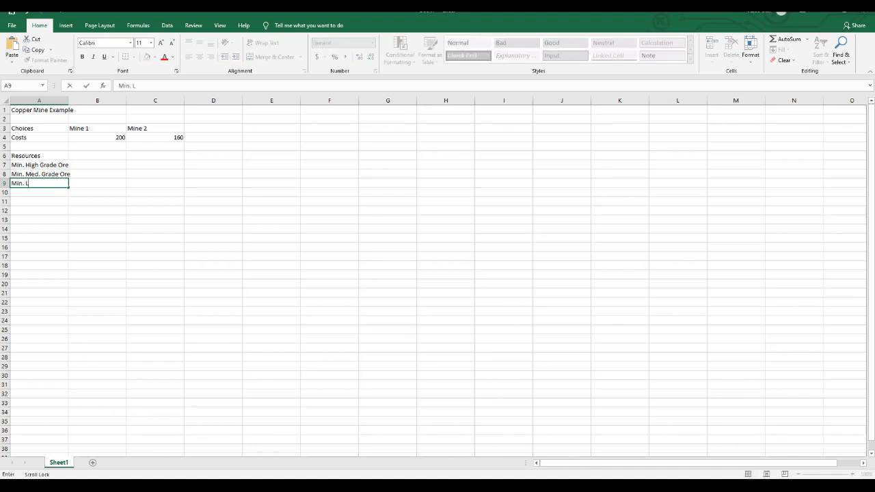
{"action": "type", "text": "ow Grade Ore"}
{"action": "key", "text": "Return"}
{"action": "left_click_drag", "start_coordinate": [68, 101], "coordinate": [78, 100]}
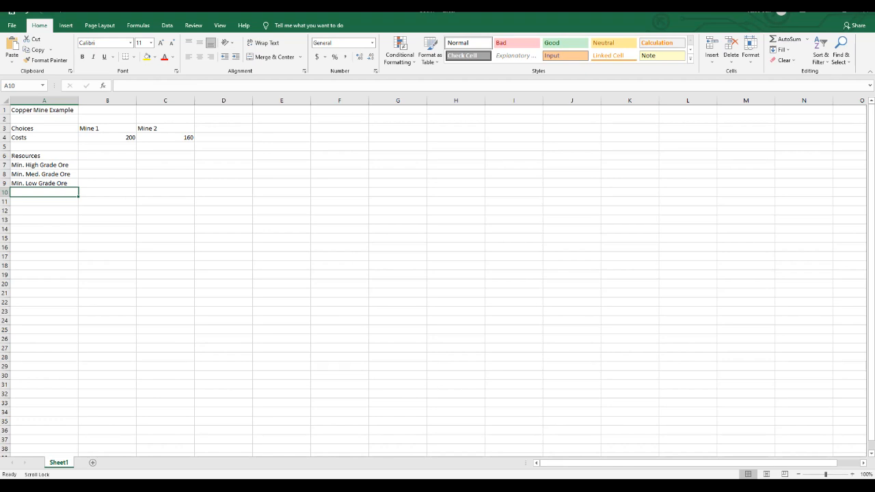
Enter the heading Ore Mined in cell D6.
{"action": "left_click", "coordinate": [224, 156]}
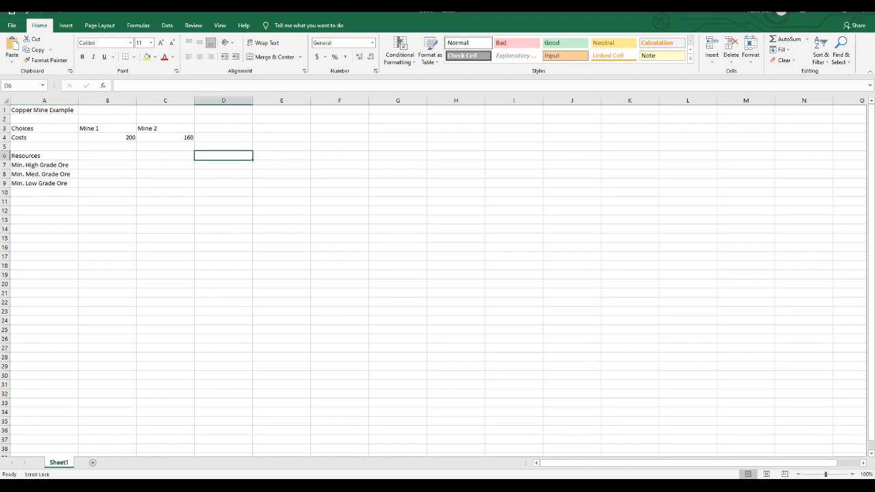
{"action": "type", "text": "Ore M"}
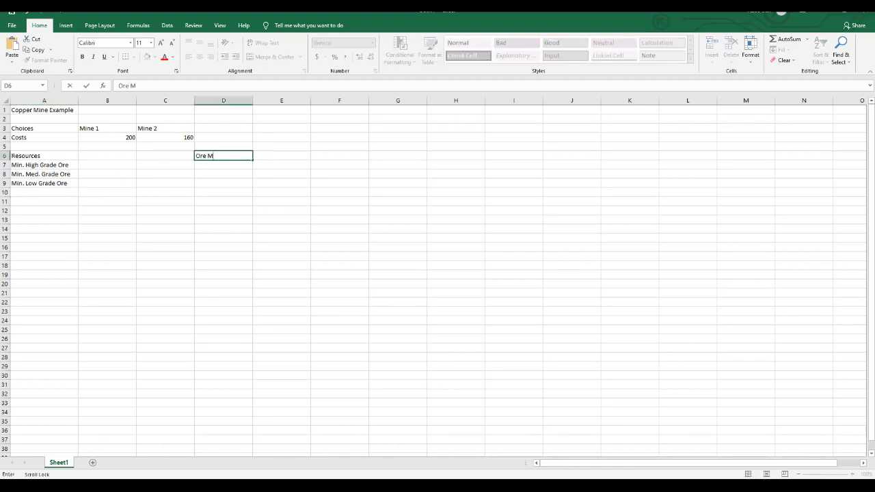
{"action": "type", "text": "ined"}
{"action": "key", "text": "Tab"}
{"action": "key", "text": "Tab"}
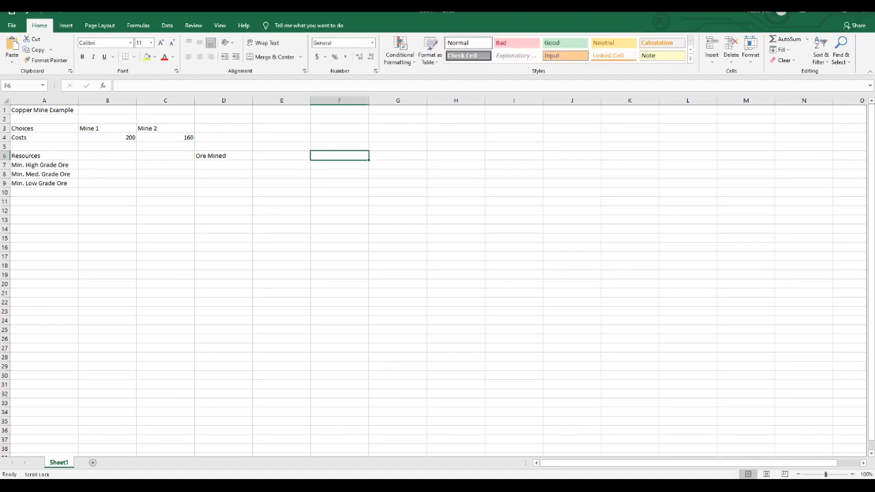
Enter the heading Minimal Requirements in F6 and widen column F to fit it.
{"action": "type", "text": "Minin"}
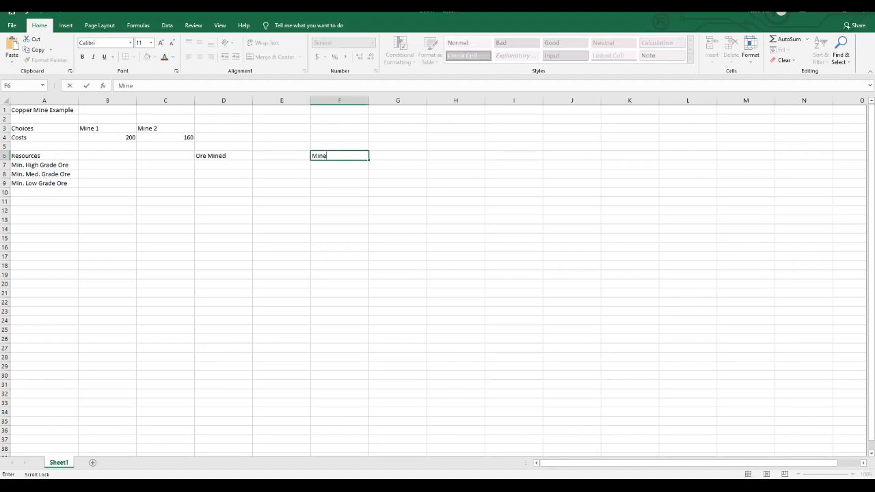
{"action": "type", "text": "g"}
{"action": "key", "text": "BackSpace"}
{"action": "key", "text": "BackSpace"}
{"action": "type", "text": "mal Requirements"}
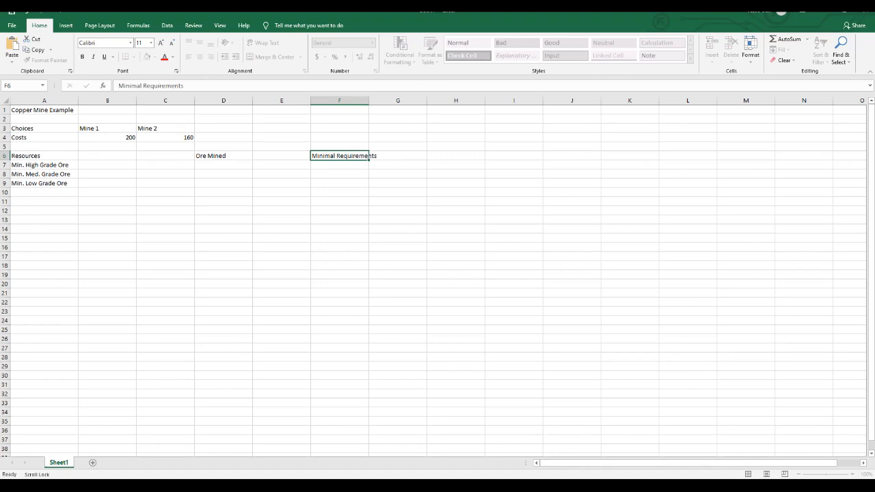
{"action": "key", "text": "Return"}
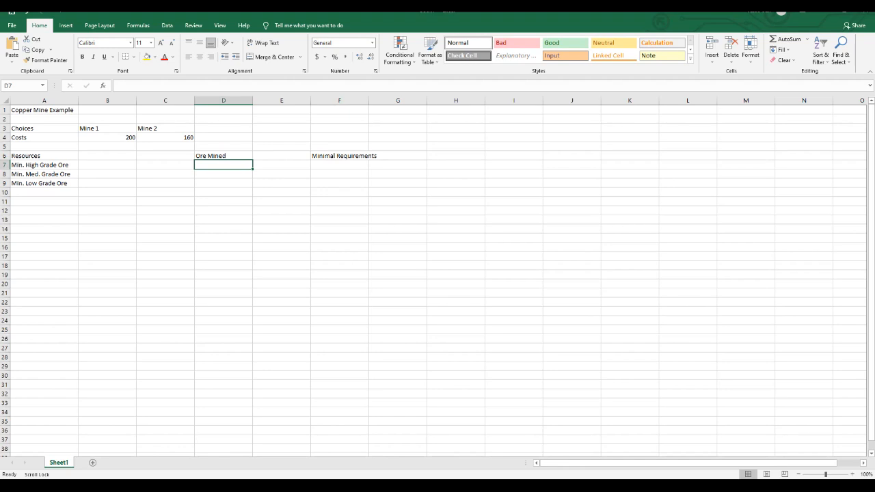
{"action": "left_click_drag", "start_coordinate": [369, 100], "coordinate": [383, 100]}
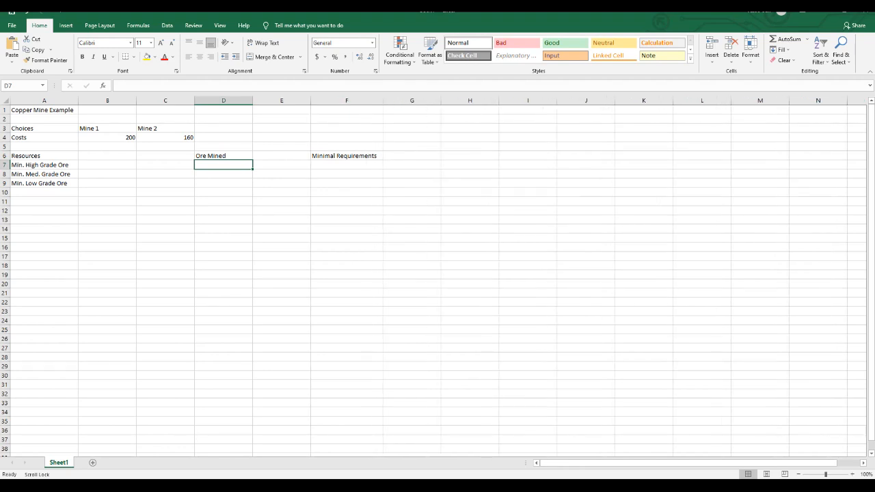
Fill in the minimal requirements 12, 8 and 24 for high, medium and low grade ore in F7:F9.
{"action": "left_click", "coordinate": [346, 164]}
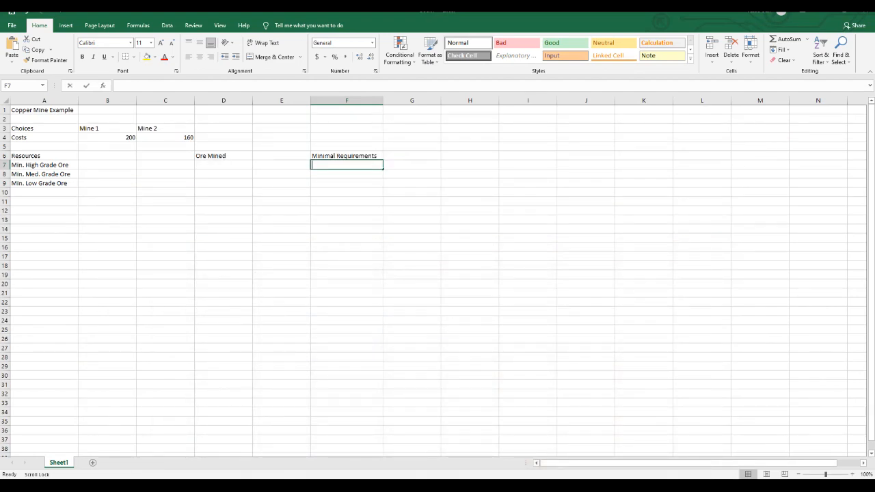
{"action": "type", "text": "12"}
{"action": "key", "text": "Return"}
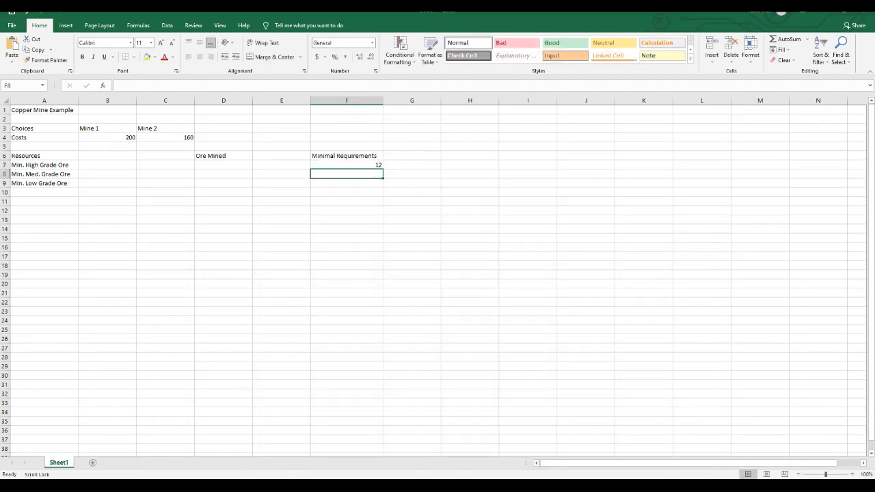
{"action": "type", "text": "8"}
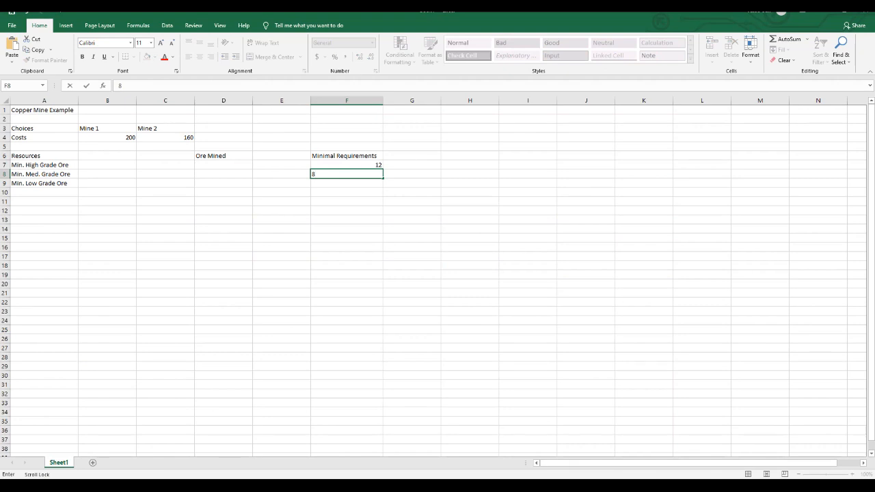
{"action": "key", "text": "Return"}
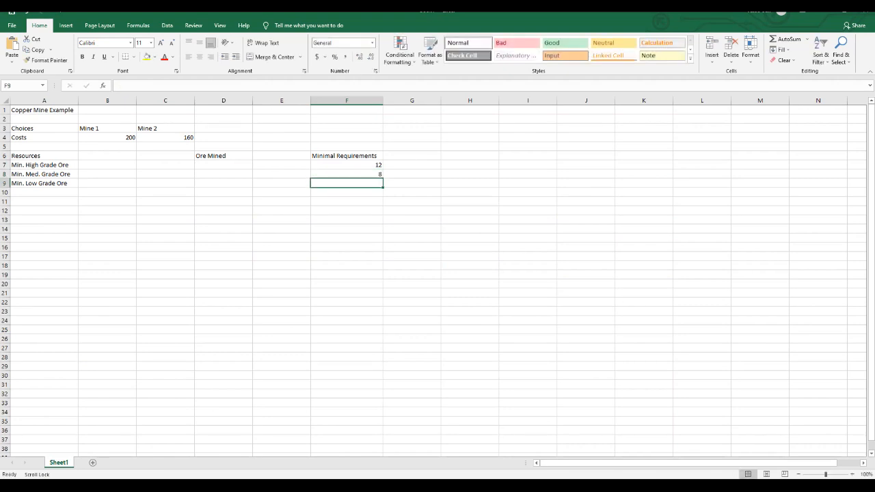
{"action": "type", "text": "24"}
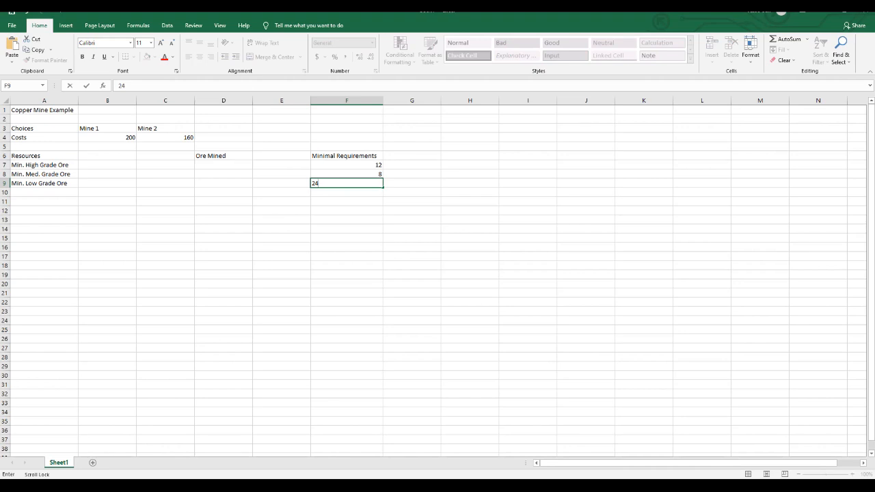
Enter the >= sign in E7, E8 and E9 beside the three ore requirements.
{"action": "left_click", "coordinate": [282, 165]}
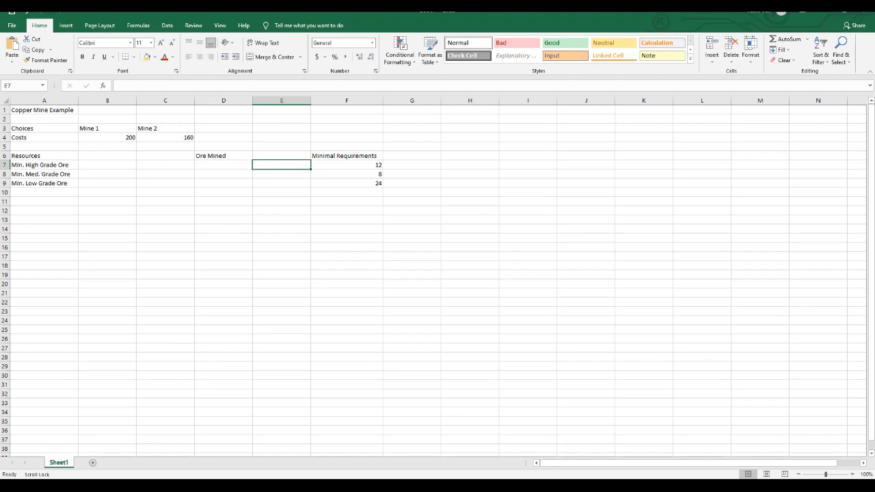
{"action": "type", "text": ">="}
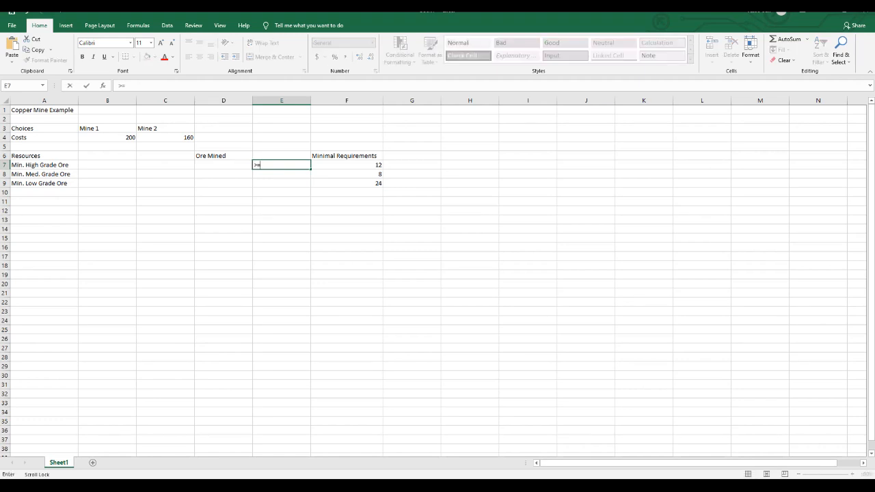
{"action": "key", "text": "Return"}
{"action": "type", "text": ">="}
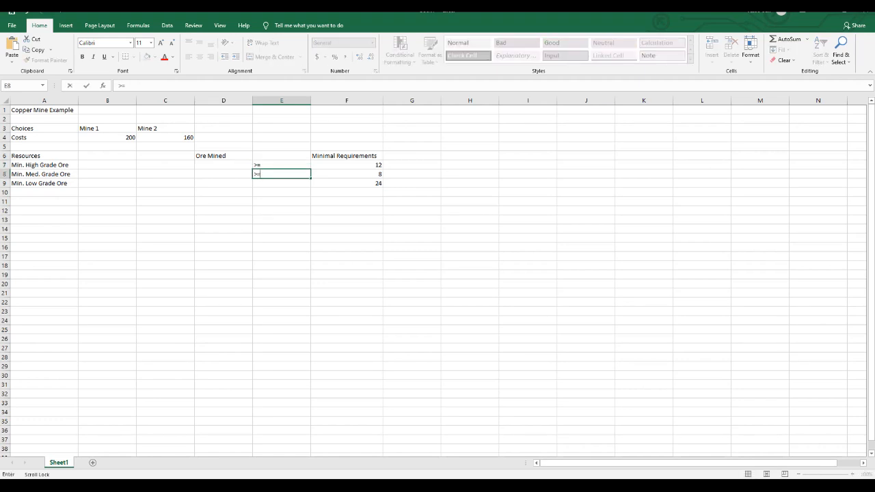
{"action": "key", "text": "Return"}
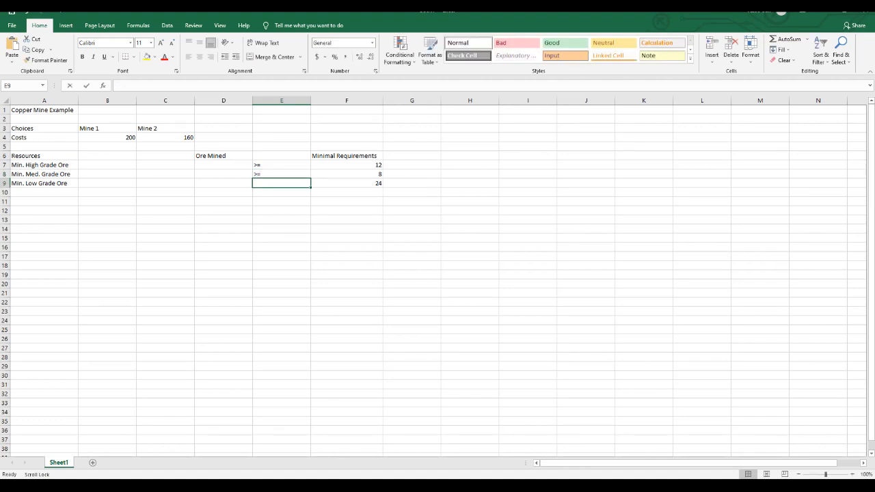
{"action": "type", "text": ">="}
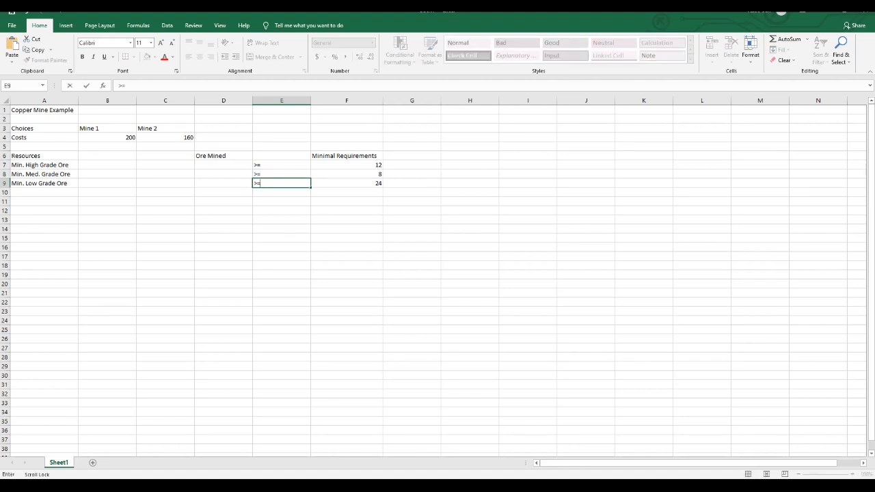
{"action": "left_click", "coordinate": [224, 164]}
{"action": "key", "text": "Return"}
{"action": "key", "text": "Return"}
{"action": "key", "text": "Return"}
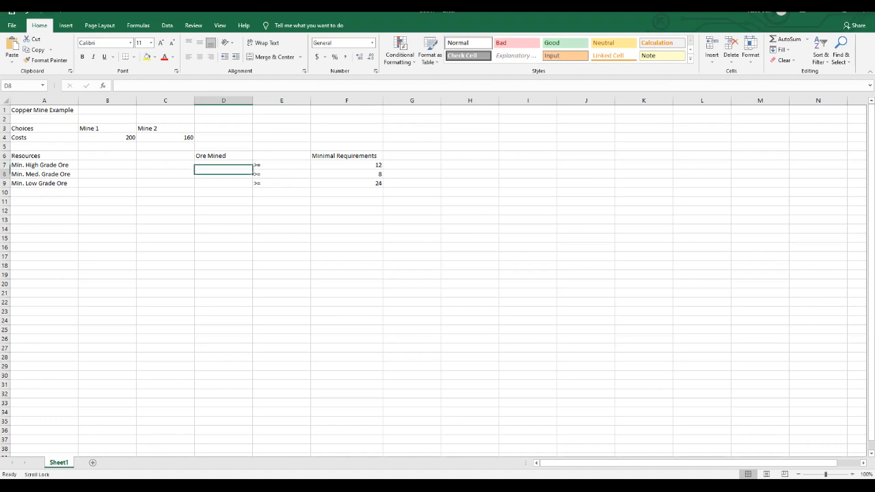
{"action": "left_click", "coordinate": [224, 165]}
{"action": "key", "text": "Return"}
{"action": "key", "text": "Return"}
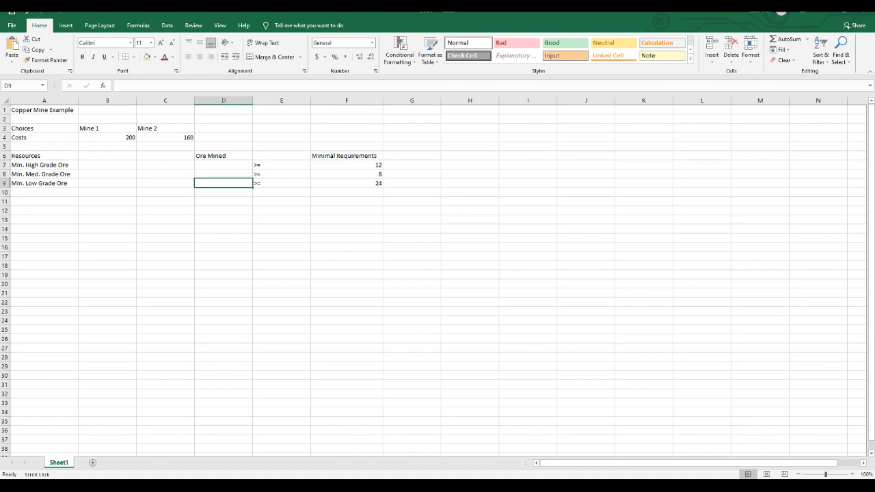
{"action": "left_click", "coordinate": [223, 164]}
{"action": "left_click", "coordinate": [236, 183]}
{"action": "left_click", "coordinate": [252, 187]}
Enter the high grade ore yields, 6 for Mine 1 in B7 and 2 for Mine 2 in C7.
{"action": "left_click", "coordinate": [108, 165]}
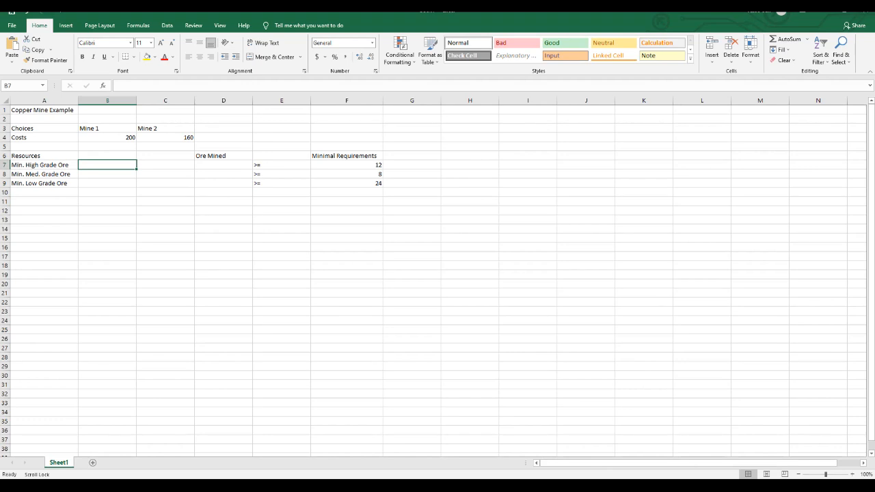
{"action": "type", "text": "6"}
{"action": "key", "text": "Right"}
{"action": "key", "text": "Left"}
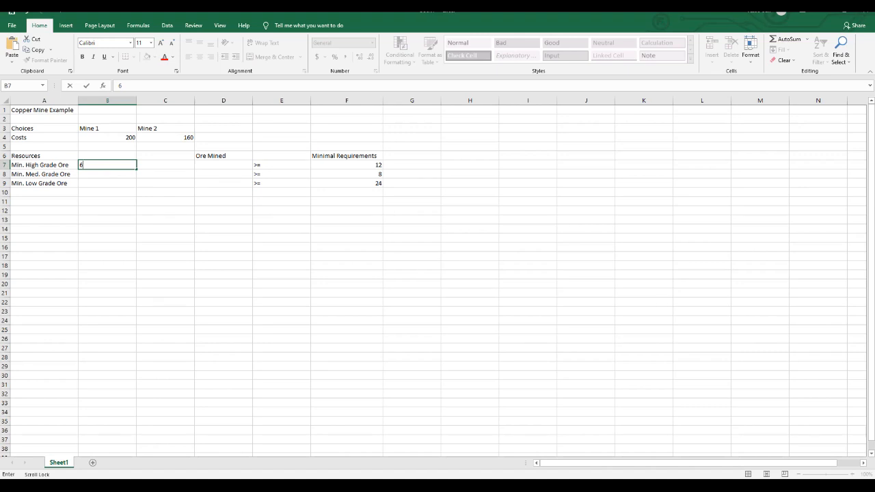
{"action": "key", "text": "Tab"}
{"action": "type", "text": "2"}
{"action": "key", "text": "Return"}
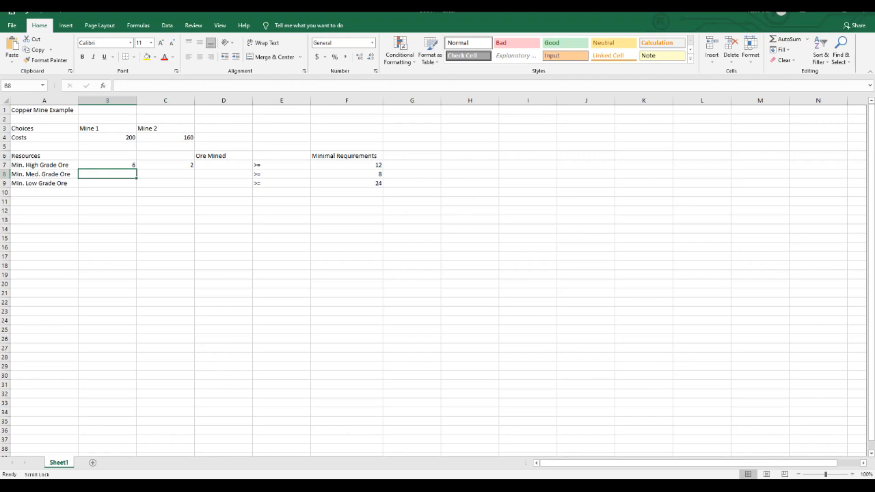
Enter a medium grade ore yield of 2 for both mines in B8 and C8.
{"action": "type", "text": "2"}
{"action": "key", "text": "Tab"}
{"action": "type", "text": "2"}
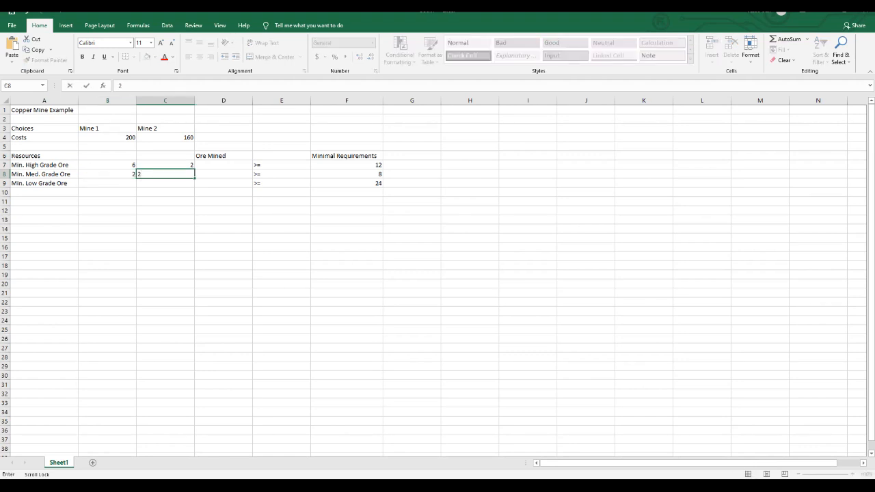
{"action": "key", "text": "Return"}
Enter the low grade ore yields, 4 for Mine 1 in B9 and 12 for Mine 2 in C9.
{"action": "type", "text": "2"}
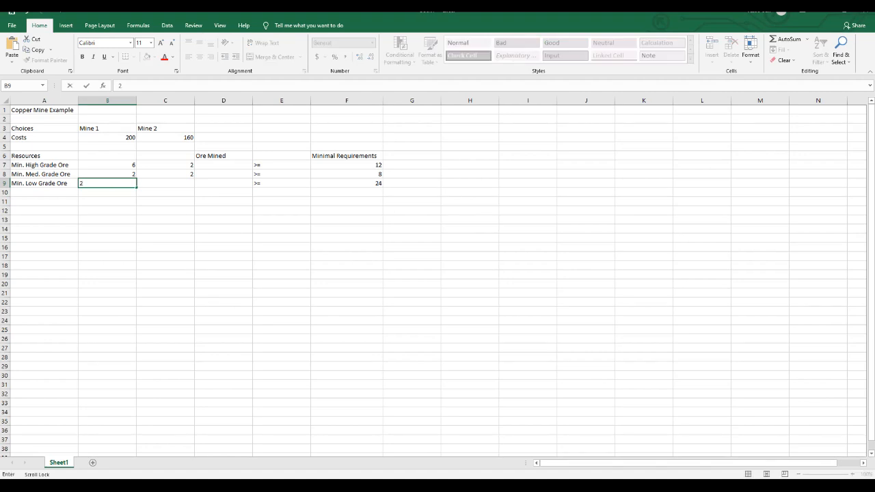
{"action": "key", "text": "Tab"}
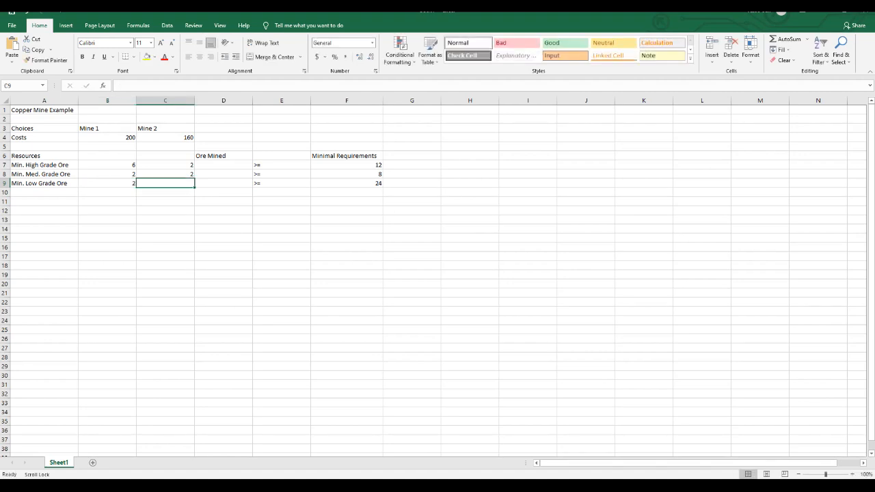
{"action": "type", "text": "12"}
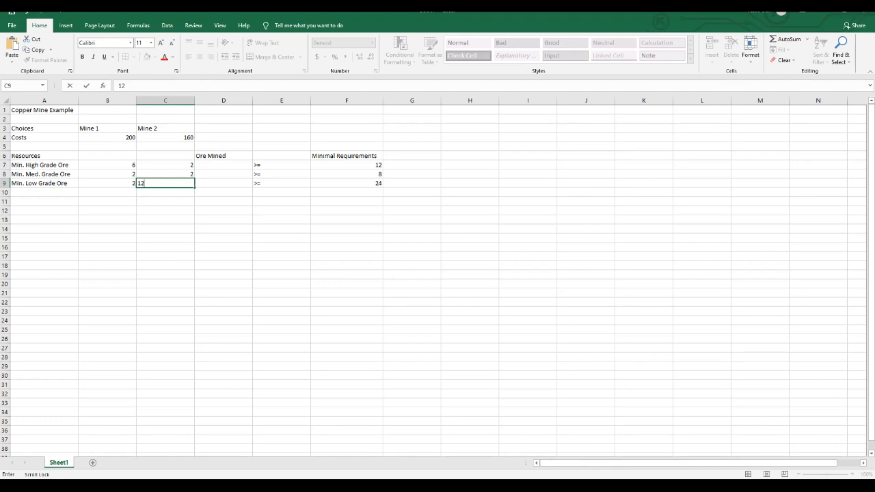
{"action": "key", "text": "Left"}
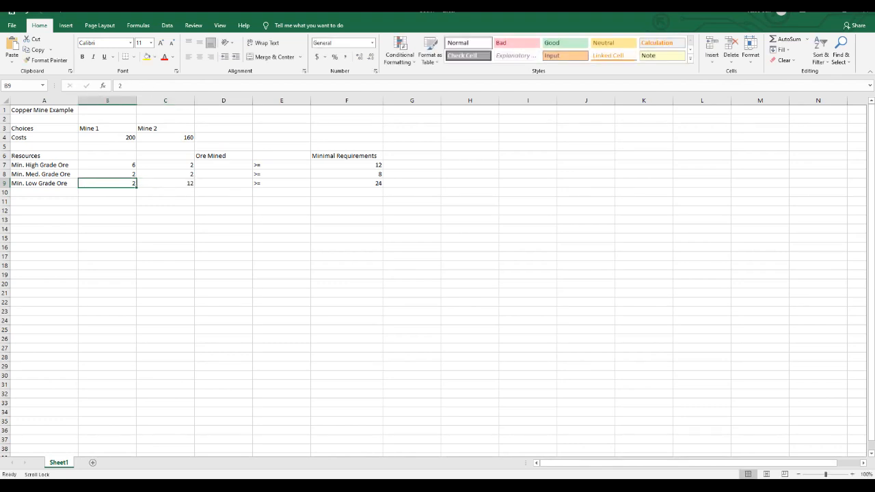
{"action": "type", "text": "4"}
{"action": "left_click", "coordinate": [223, 192]}
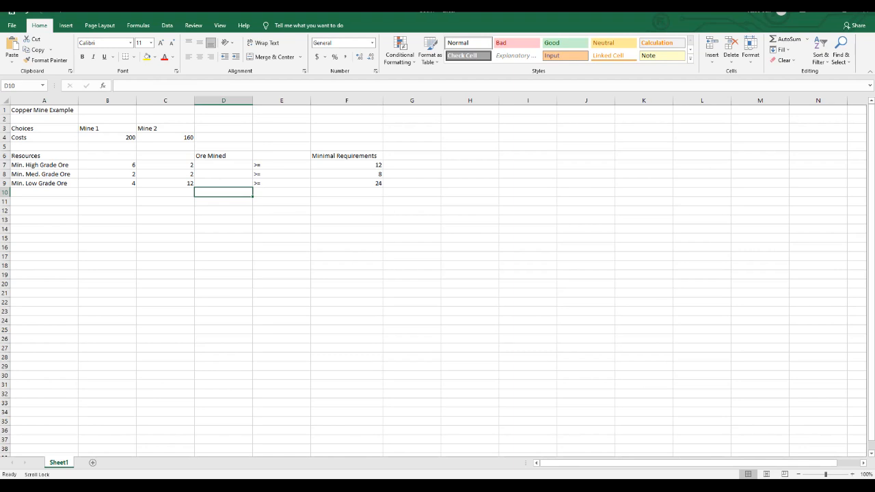
{"action": "left_click", "coordinate": [44, 210]}
{"action": "type", "text": "Choices"}
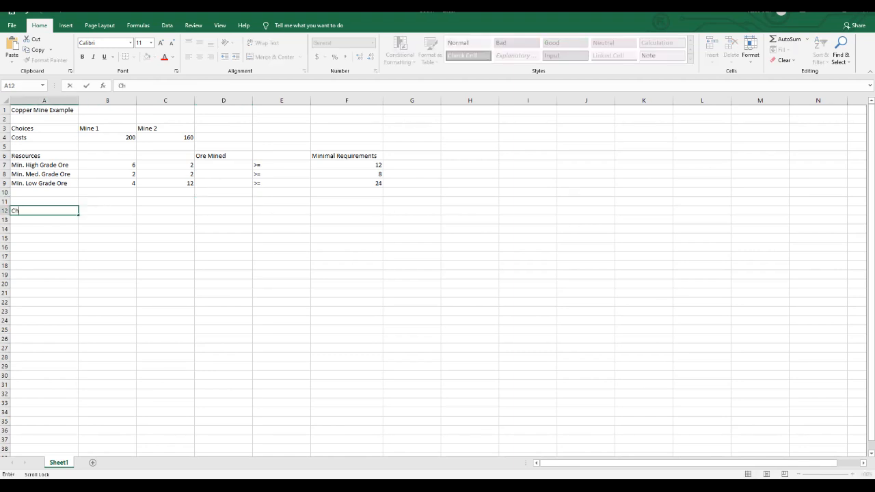
{"action": "key", "text": "BackSpace"}
{"action": "key", "text": "BackSpace"}
{"action": "key", "text": "BackSpace"}
{"action": "key", "text": "BackSpace"}
{"action": "key", "text": "BackSpace"}
{"action": "key", "text": "BackSpace"}
{"action": "key", "text": "BackSpace"}
Enter the heading Choices in cell E15 below the resource table.
{"action": "left_click", "coordinate": [281, 238]}
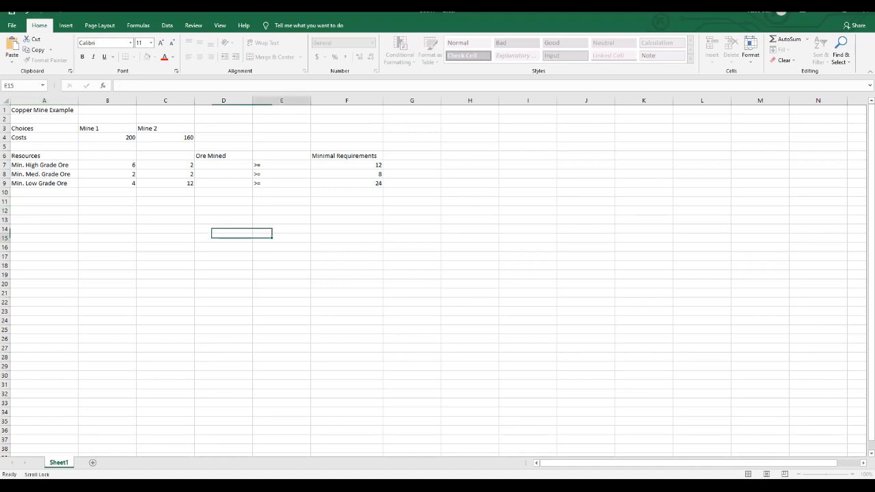
{"action": "type", "text": "Choices"}
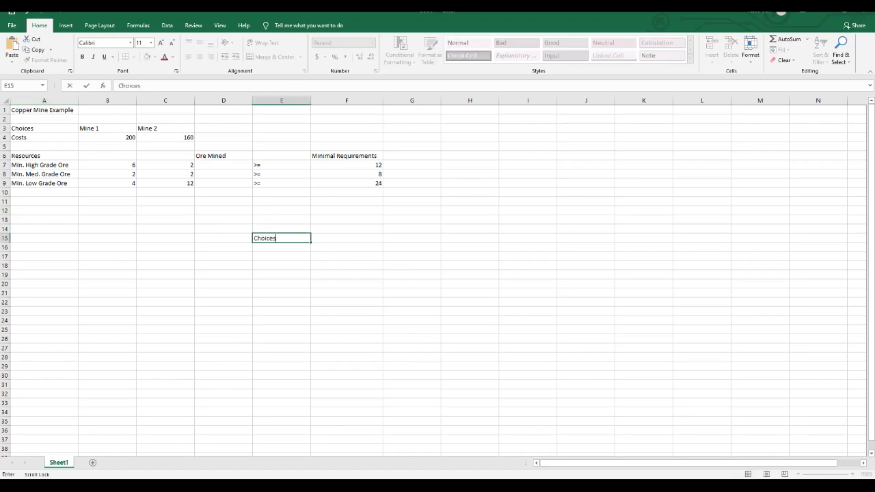
{"action": "key", "text": "Return"}
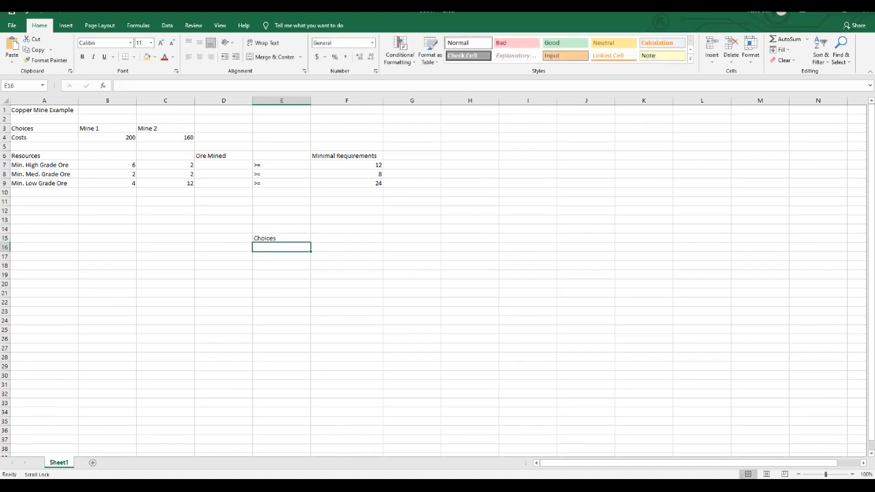
List the labels Mine 1 in E16 and Mine 2 in E17 under the lower Choices heading.
{"action": "type", "text": "Mine"}
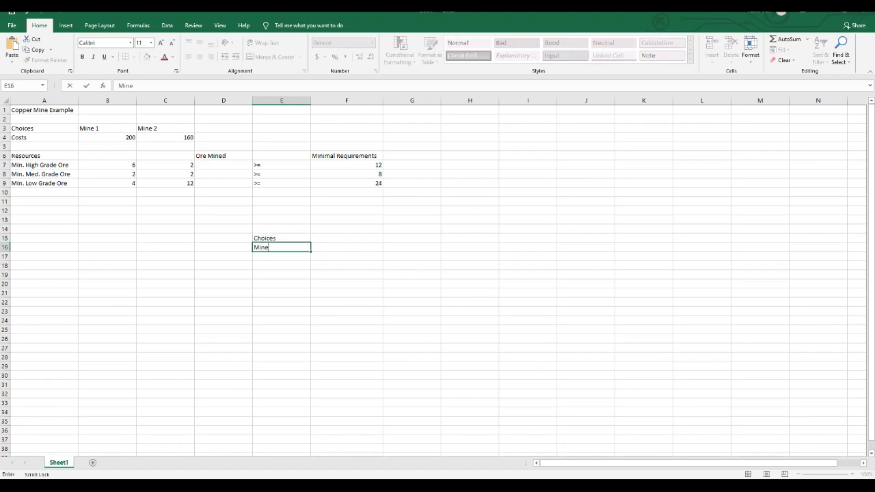
{"action": "key", "text": "Return"}
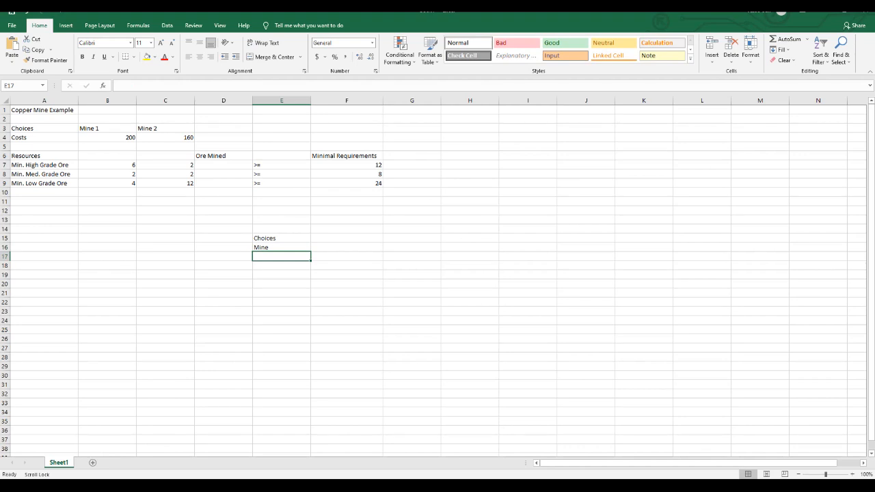
{"action": "left_click", "coordinate": [282, 248]}
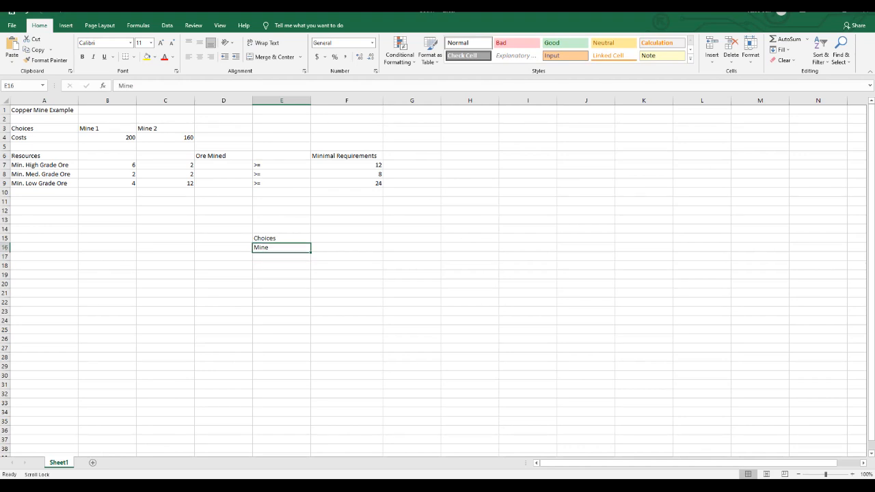
{"action": "type", "text": "Mine 1"}
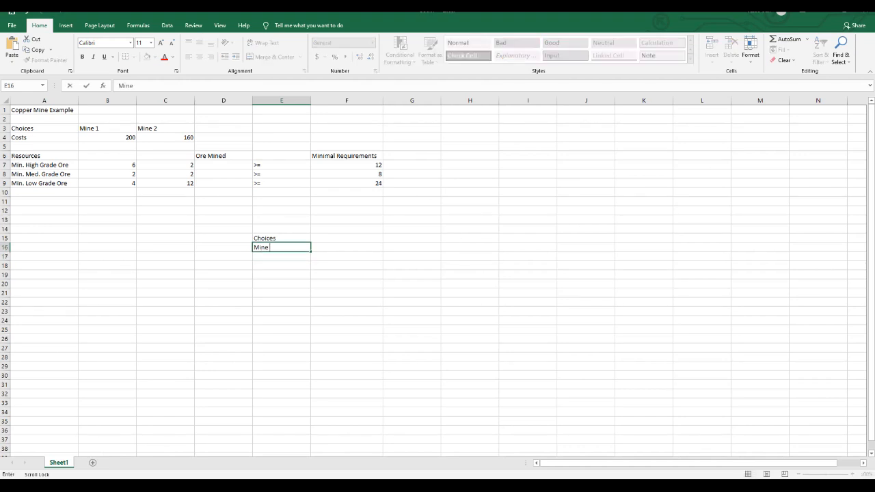
{"action": "key", "text": "Return"}
{"action": "type", "text": "Mine "}
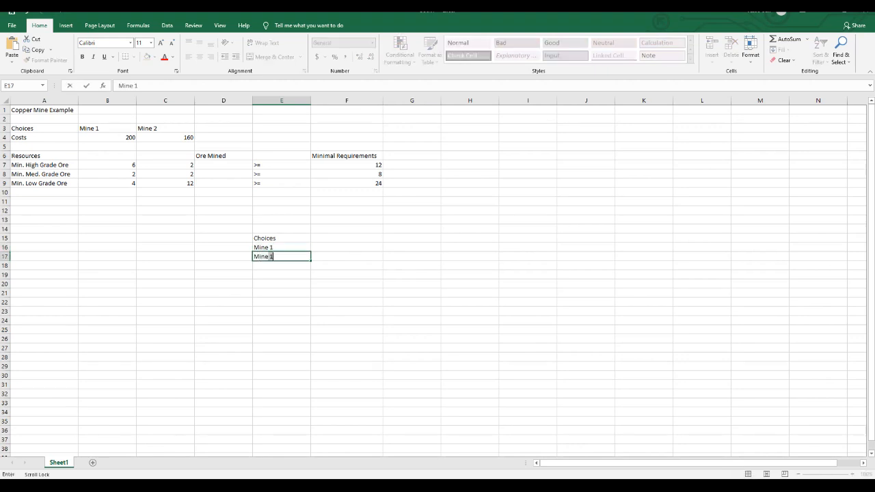
{"action": "type", "text": "2"}
{"action": "key", "text": "Return"}
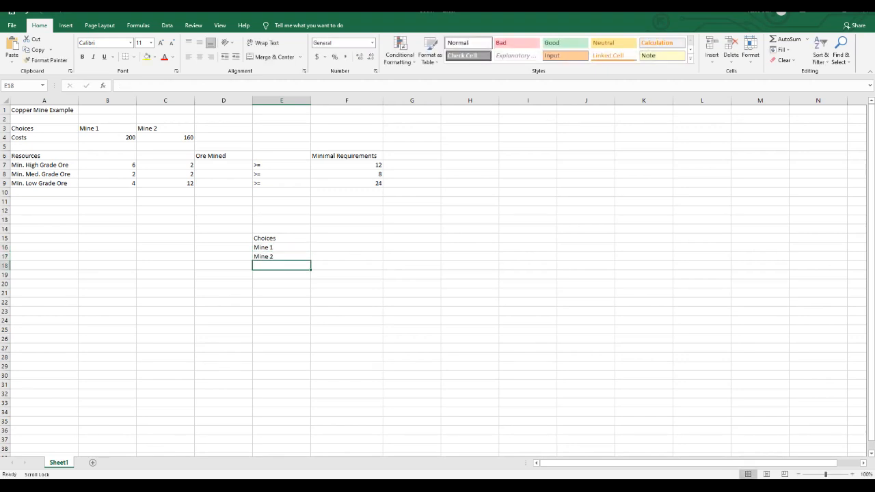
{"action": "key", "text": "Return"}
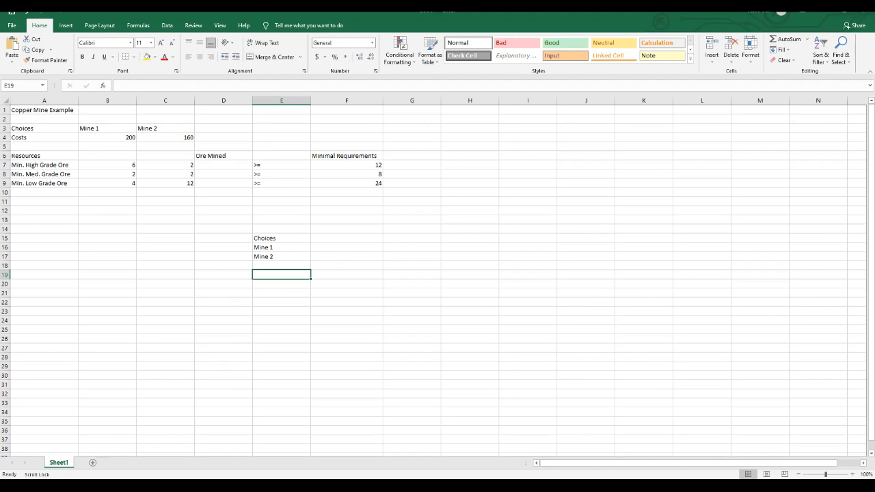
Enter the label Total Costs in cell B19.
{"action": "left_click", "coordinate": [108, 275]}
{"action": "type", "text": "Pord"}
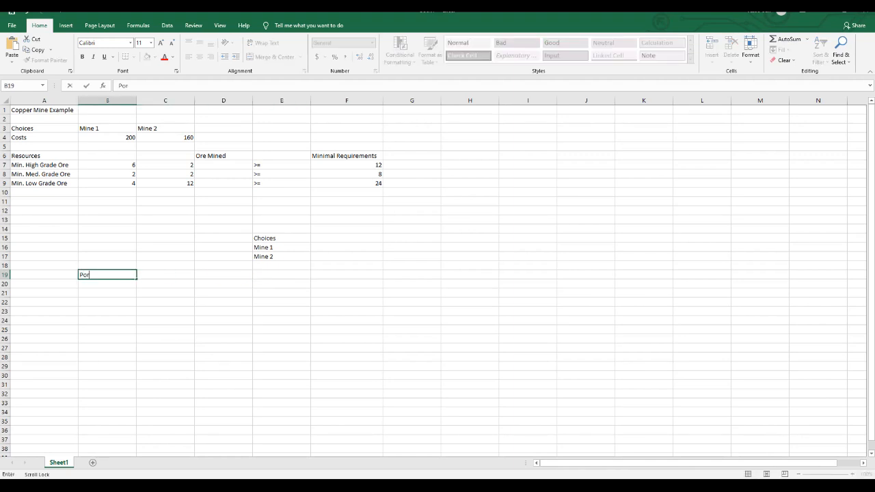
{"action": "key", "text": "BackSpace"}
{"action": "key", "text": "BackSpace"}
{"action": "key", "text": "BackSpace"}
{"action": "type", "text": "ro"}
{"action": "key", "text": "BackSpace"}
{"action": "key", "text": "BackSpace"}
{"action": "key", "text": "BackSpace"}
{"action": "type", "text": "C"}
{"action": "key", "text": "BackSpace"}
{"action": "type", "text": "Min"}
{"action": "key", "text": "BackSpace"}
{"action": "key", "text": "BackSpace"}
{"action": "key", "text": "BackSpace"}
{"action": "type", "text": "Total Costs"}
Enter the high grade Ore Mined formula =B7*F16+C7*F17 in D7.
{"action": "left_click", "coordinate": [223, 165]}
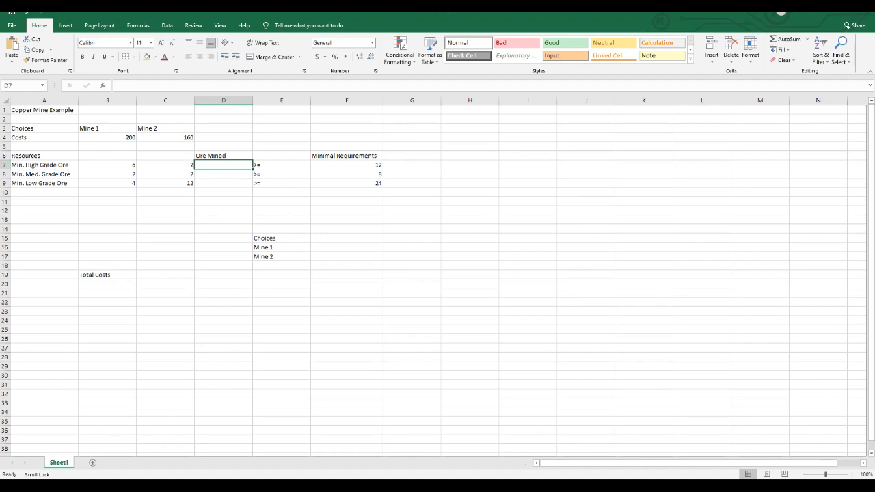
{"action": "type", "text": "="}
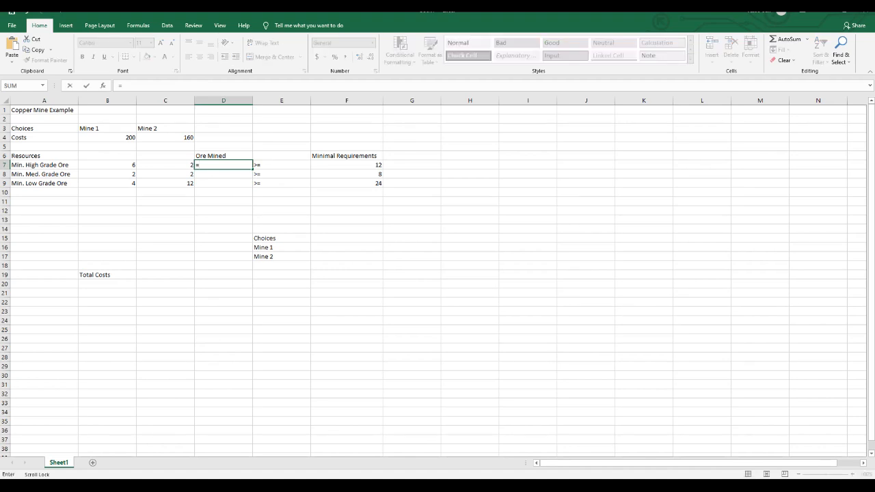
{"action": "left_click", "coordinate": [107, 164]}
{"action": "type", "text": "*"}
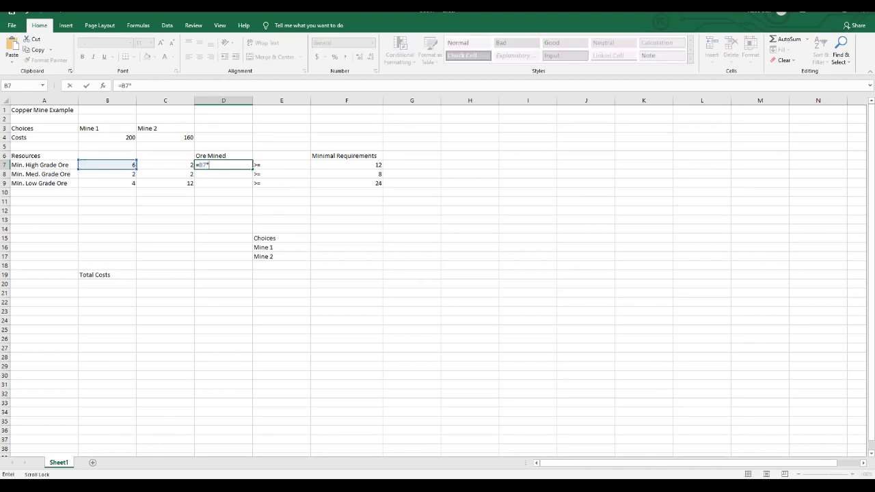
{"action": "left_click", "coordinate": [347, 247]}
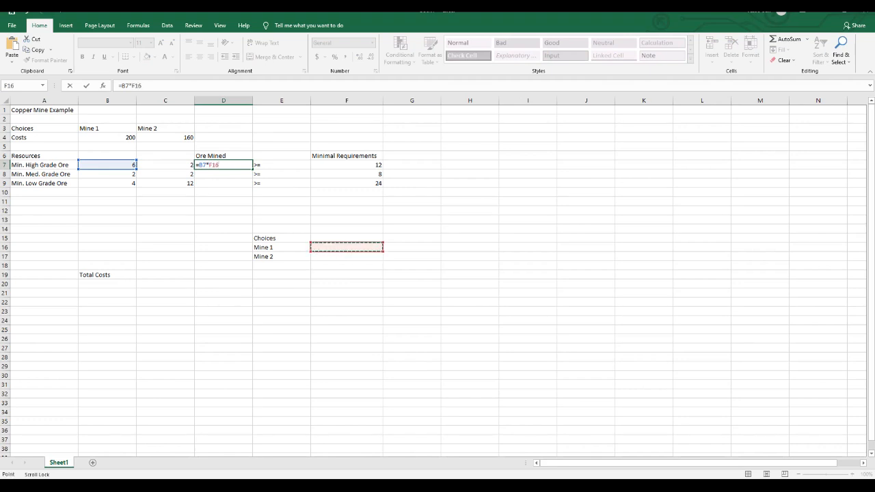
{"action": "type", "text": "+"}
{"action": "left_click", "coordinate": [165, 165]}
{"action": "type", "text": "*"}
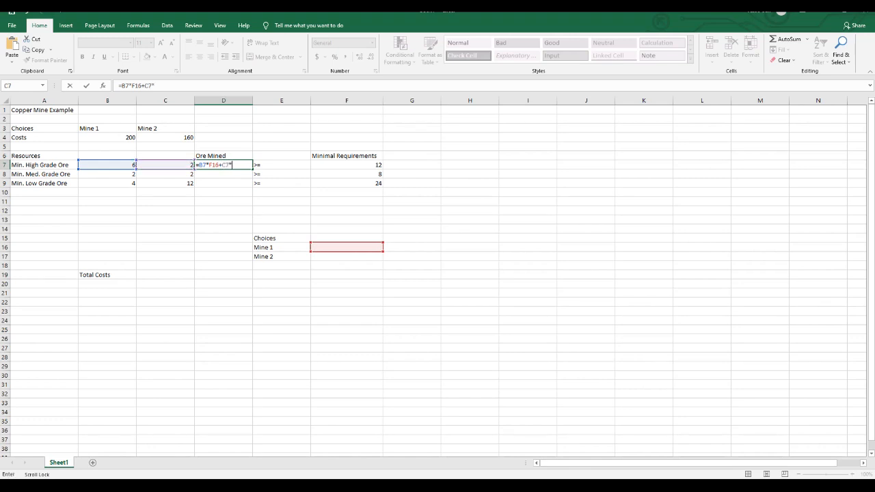
{"action": "left_click", "coordinate": [346, 256]}
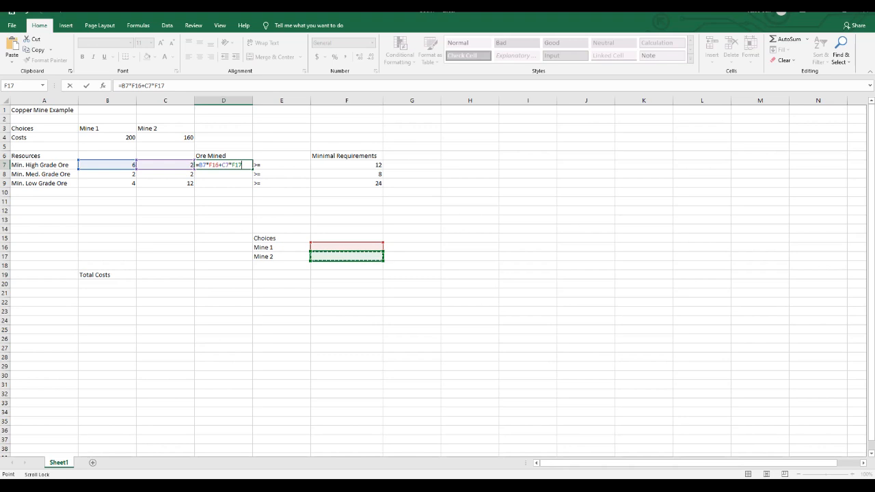
{"action": "key", "text": "Return"}
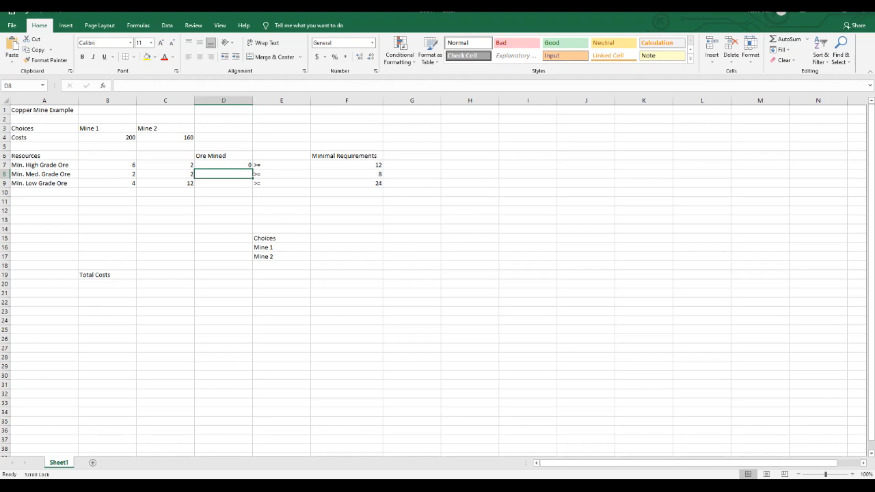
Enter the medium grade Ore Mined formula =B8*F16+C8*F17 in D8.
{"action": "type", "text": "="}
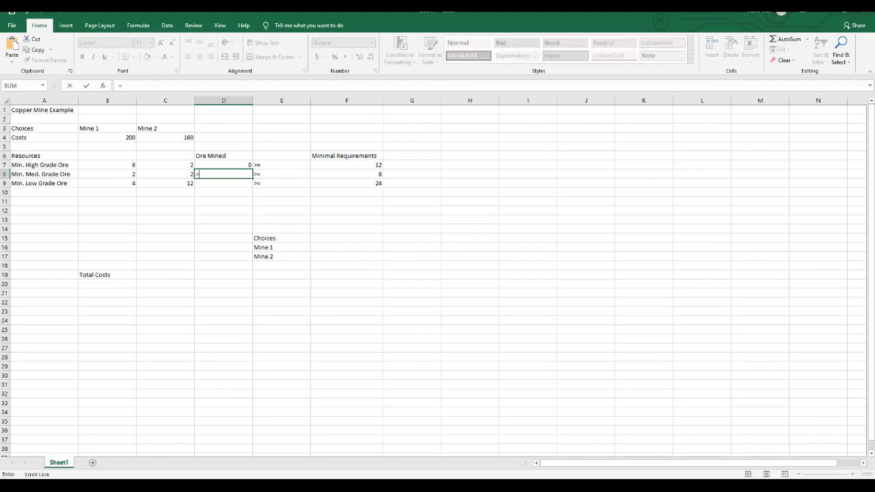
{"action": "left_click", "coordinate": [107, 175]}
{"action": "type", "text": "*"}
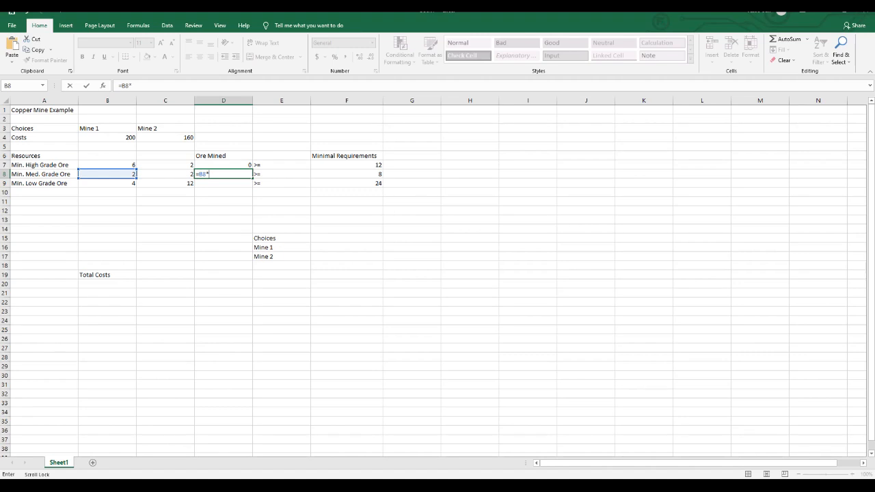
{"action": "left_click", "coordinate": [346, 247]}
{"action": "type", "text": "+"}
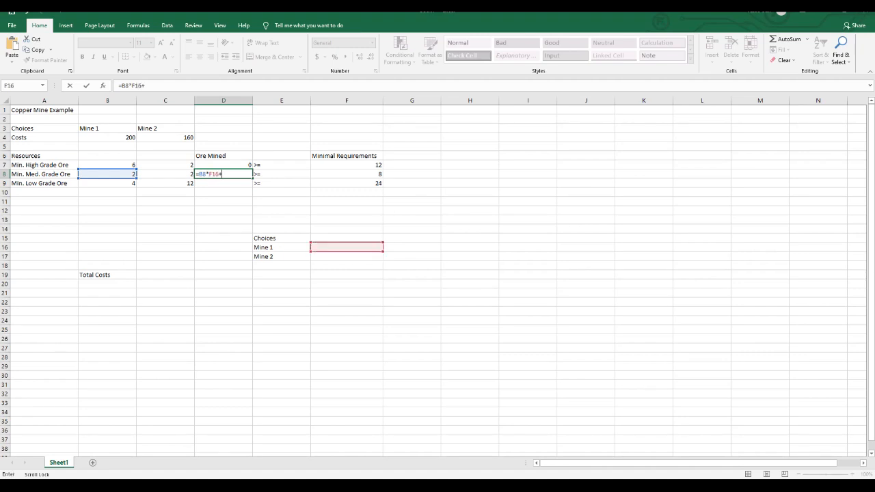
{"action": "left_click", "coordinate": [165, 175]}
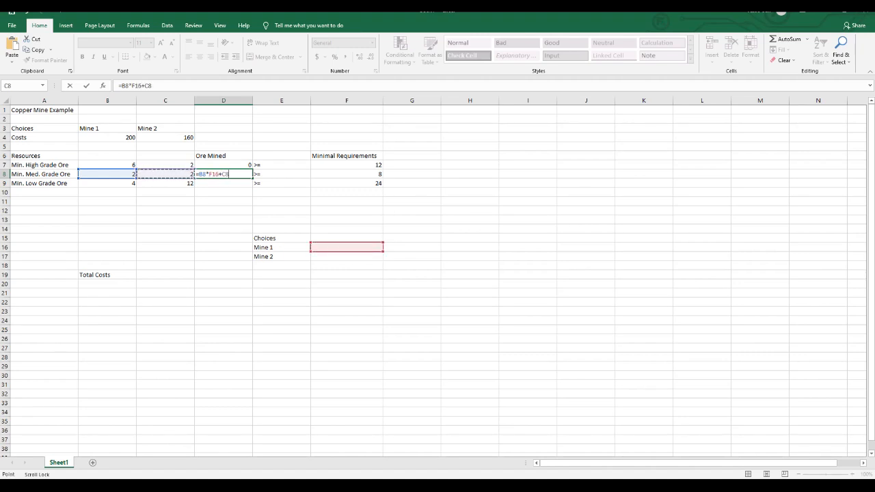
{"action": "type", "text": "*"}
{"action": "left_click", "coordinate": [346, 257]}
{"action": "key", "text": "Return"}
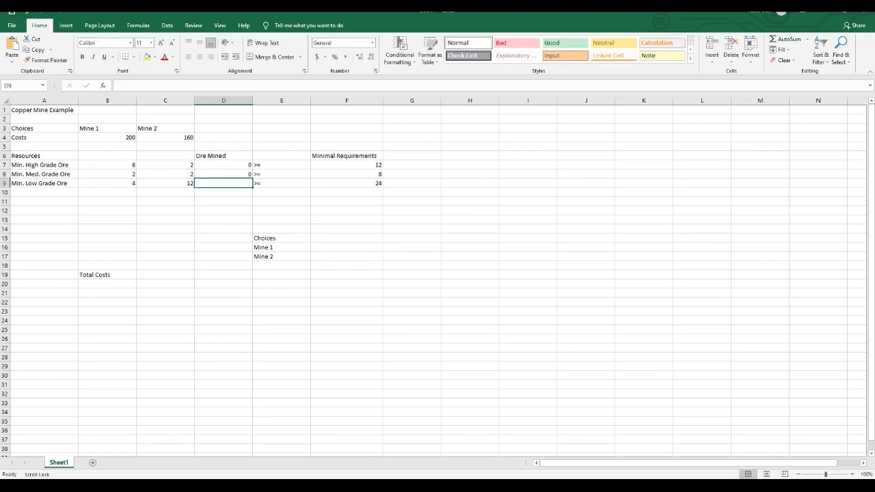
Enter the low grade Ore Mined formula =B9*F16+C9*F17 in D9.
{"action": "type", "text": "="}
{"action": "left_click", "coordinate": [108, 183]}
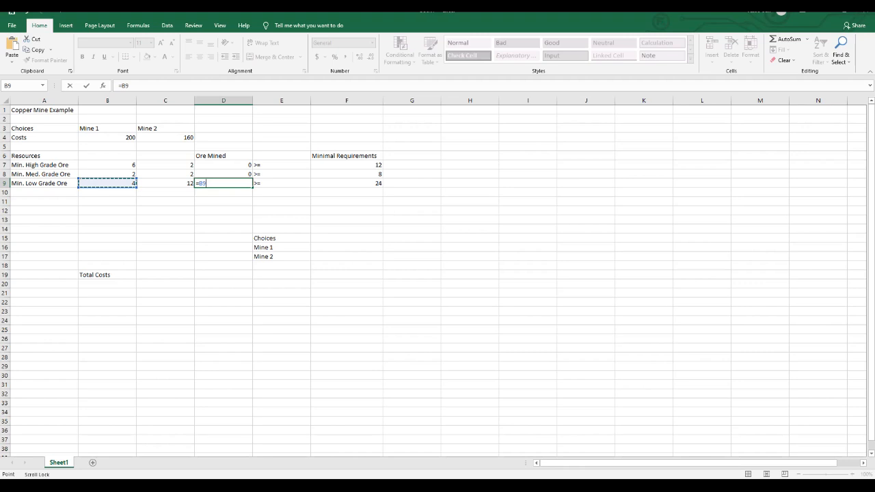
{"action": "type", "text": "*"}
{"action": "left_click", "coordinate": [346, 247]}
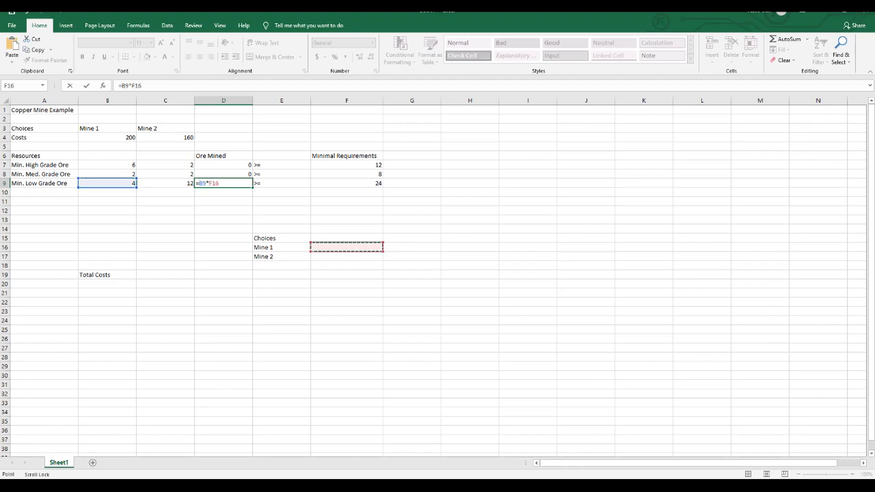
{"action": "type", "text": "+"}
{"action": "left_click", "coordinate": [165, 183]}
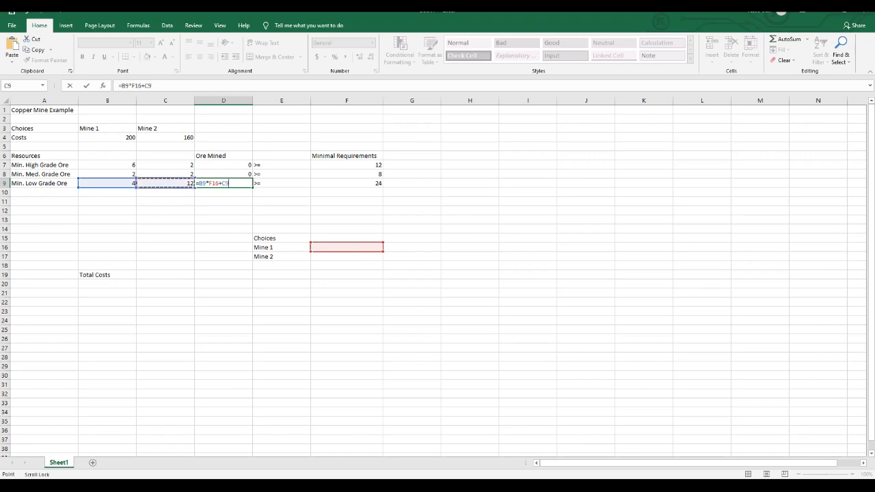
{"action": "type", "text": "*"}
{"action": "left_click", "coordinate": [346, 257]}
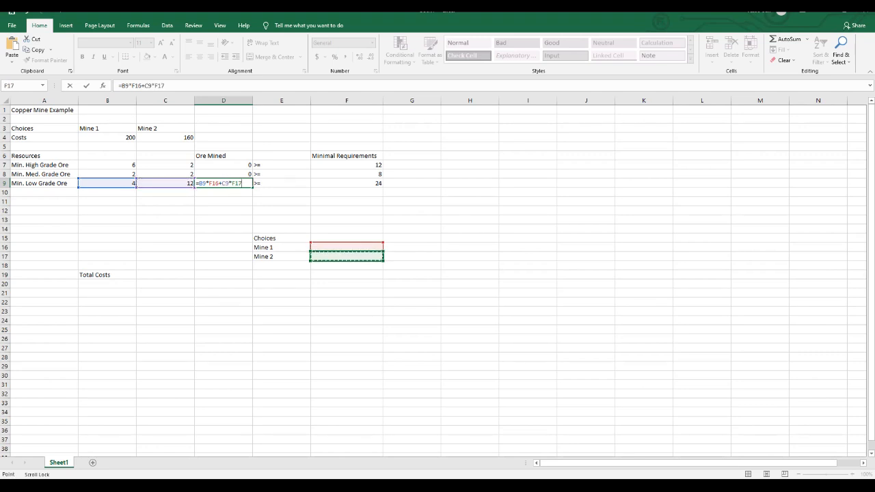
{"action": "key", "text": "Return"}
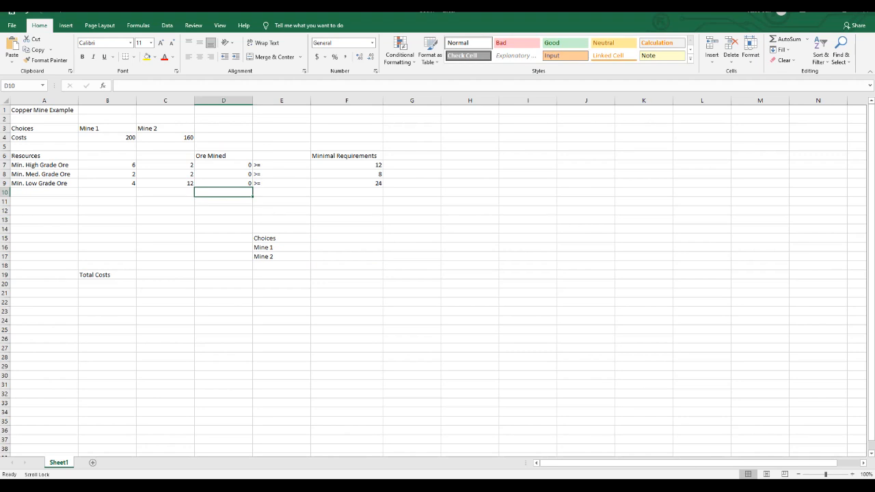
Review the Ore Mined formulas in D7:D9 and the mine choice cells F16 and F17 they refer to.
{"action": "left_click", "coordinate": [224, 164]}
{"action": "left_click", "coordinate": [223, 174]}
{"action": "left_click", "coordinate": [223, 179]}
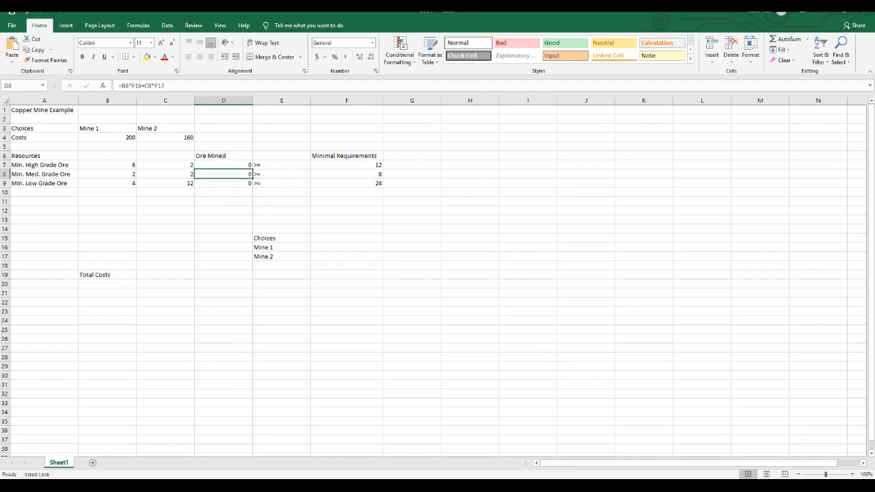
{"action": "left_click", "coordinate": [346, 248]}
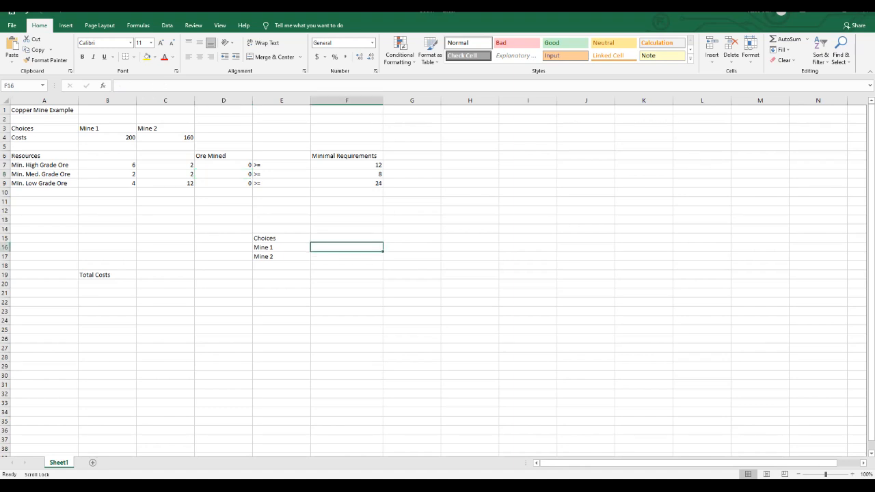
{"action": "left_click", "coordinate": [346, 256]}
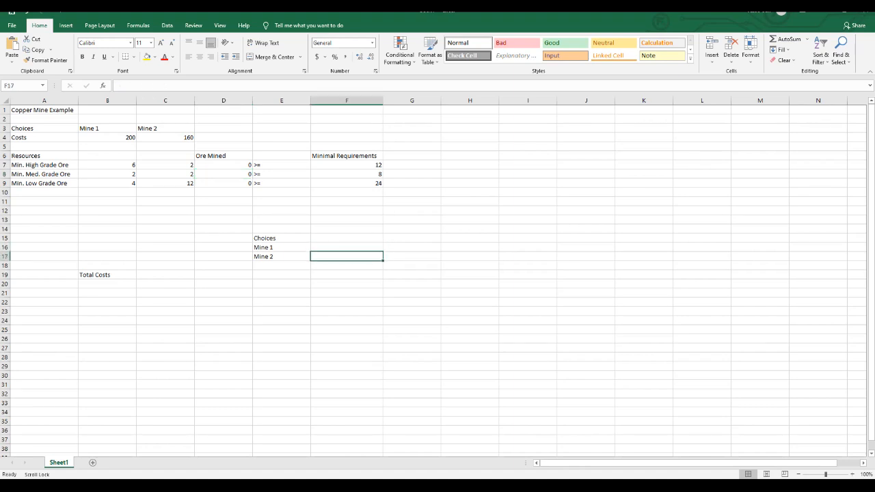
{"action": "left_click", "coordinate": [223, 165]}
{"action": "left_click", "coordinate": [223, 174]}
{"action": "left_click", "coordinate": [223, 183]}
{"action": "left_click", "coordinate": [223, 156]}
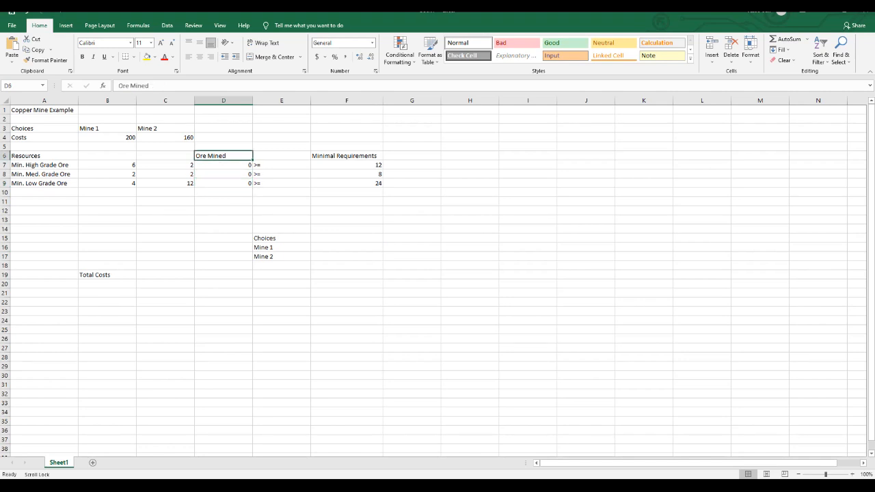
{"action": "left_click", "coordinate": [224, 164]}
{"action": "left_click", "coordinate": [224, 174]}
{"action": "left_click", "coordinate": [224, 183]}
{"action": "left_click", "coordinate": [223, 174]}
{"action": "left_click", "coordinate": [223, 165]}
{"action": "left_click", "coordinate": [223, 174]}
{"action": "left_click", "coordinate": [224, 183]}
{"action": "left_click", "coordinate": [224, 164]}
{"action": "left_click", "coordinate": [224, 174]}
{"action": "left_click", "coordinate": [224, 183]}
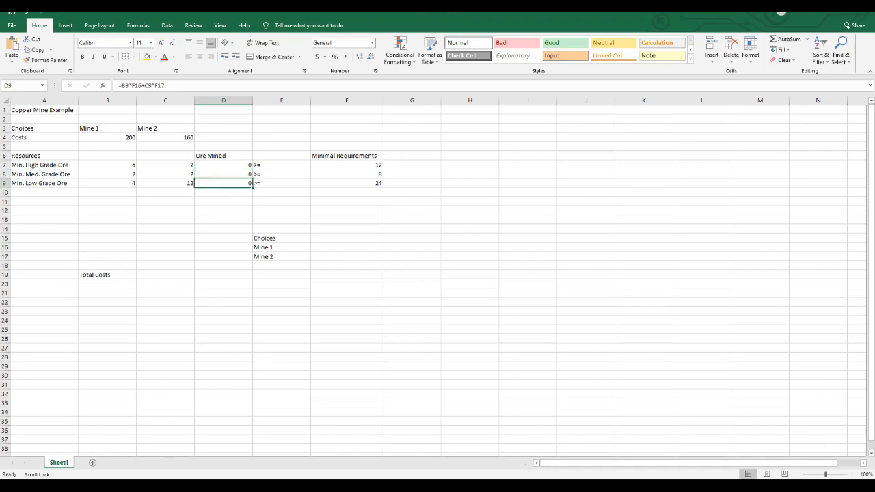
Enter the Total Costs formula =B4*F16+C4*F17 in C19.
{"action": "left_click", "coordinate": [165, 275]}
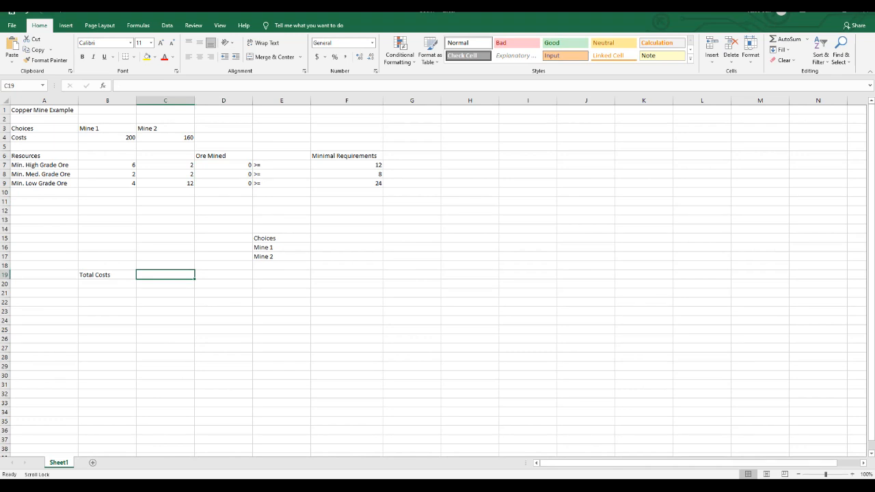
{"action": "type", "text": "="}
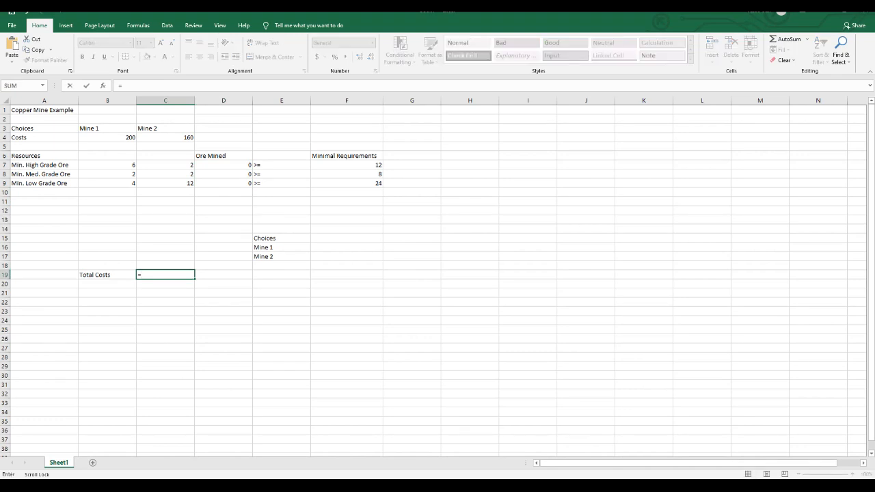
{"action": "left_click", "coordinate": [108, 137]}
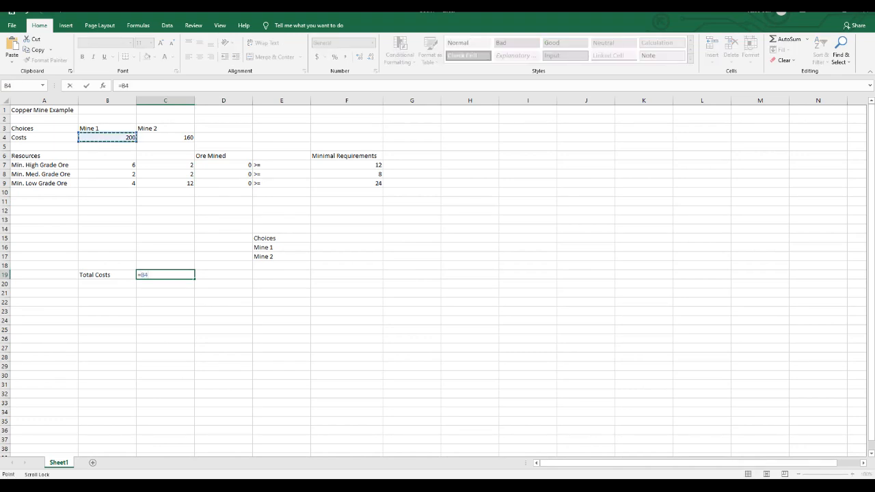
{"action": "type", "text": "*"}
{"action": "left_click", "coordinate": [346, 247]}
{"action": "type", "text": "+"}
{"action": "left_click", "coordinate": [165, 137]}
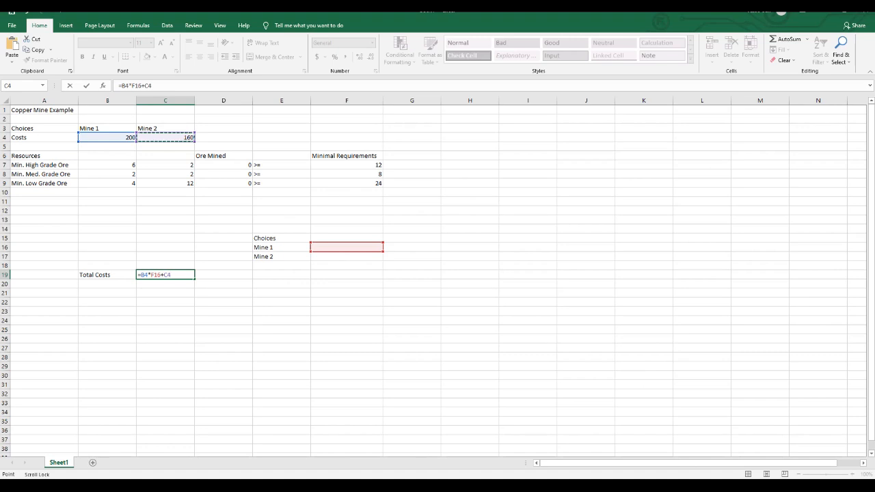
{"action": "type", "text": "*"}
{"action": "left_click", "coordinate": [346, 256]}
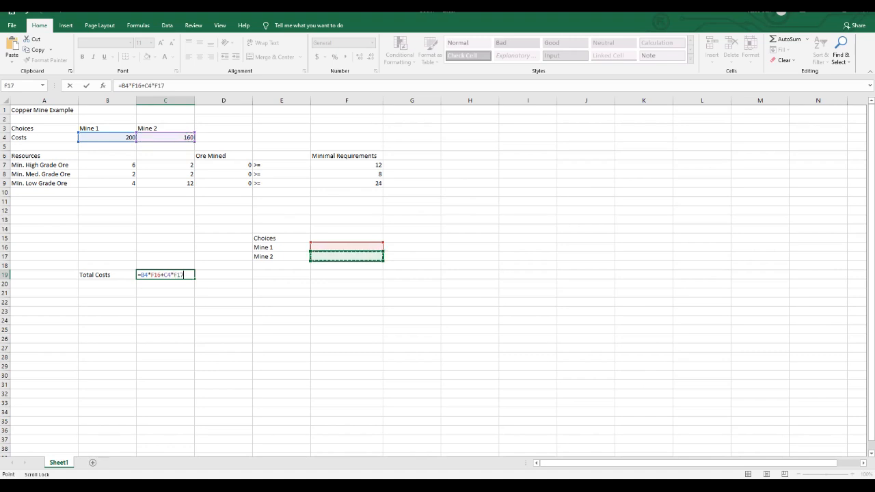
{"action": "key", "text": "Return"}
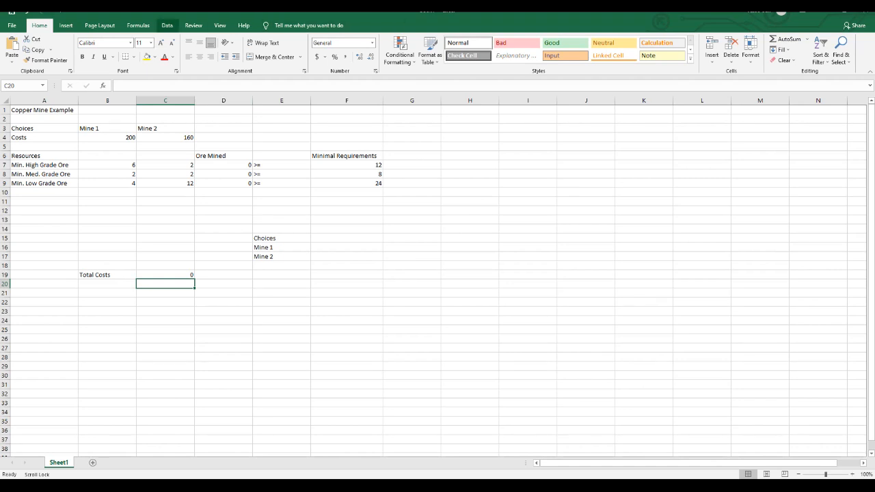
Set up Solver to minimize the Total Costs in C19 by changing the mine choice cells F16:F17.
{"action": "left_click", "coordinate": [166, 26]}
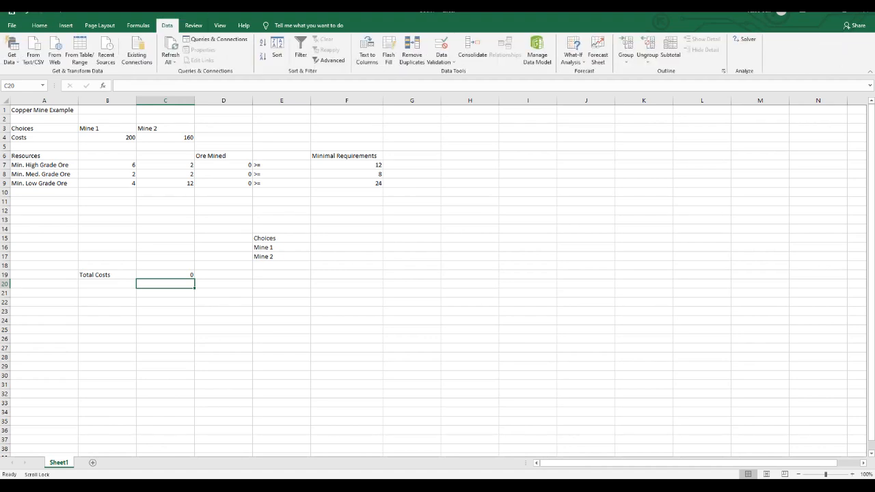
{"action": "left_click", "coordinate": [744, 39]}
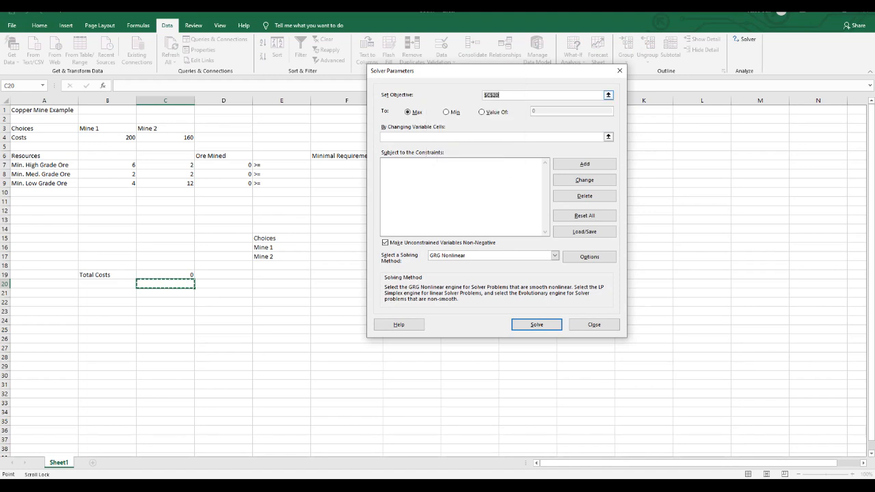
{"action": "key", "text": "Delete"}
{"action": "left_click", "coordinate": [165, 275]}
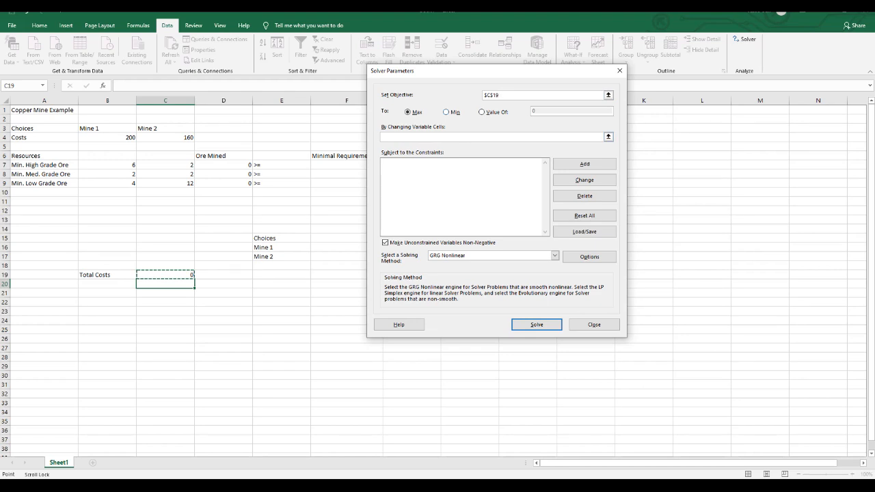
{"action": "left_click", "coordinate": [446, 112]}
{"action": "left_click", "coordinate": [492, 137]}
{"action": "left_click", "coordinate": [340, 248]}
{"action": "left_click_drag", "start_coordinate": [339, 247], "coordinate": [345, 257]}
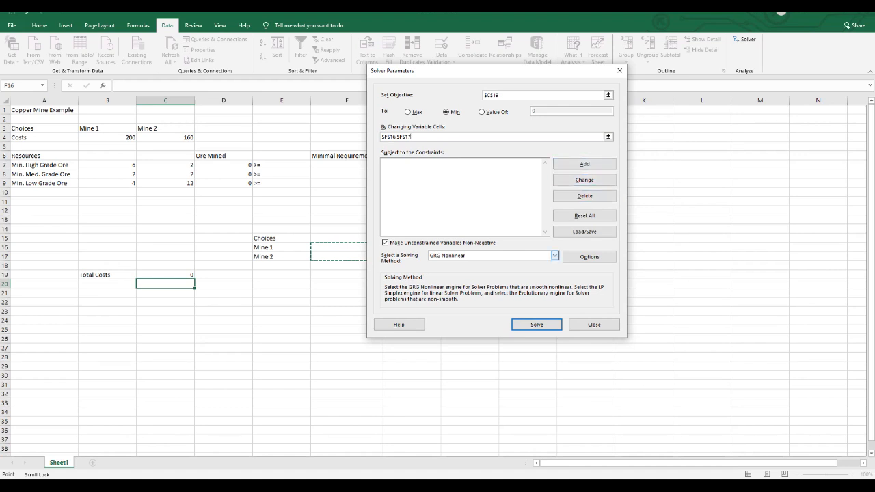
Add the high grade ore constraint D7 >= F7 to the Solver model.
{"action": "left_click", "coordinate": [584, 164]}
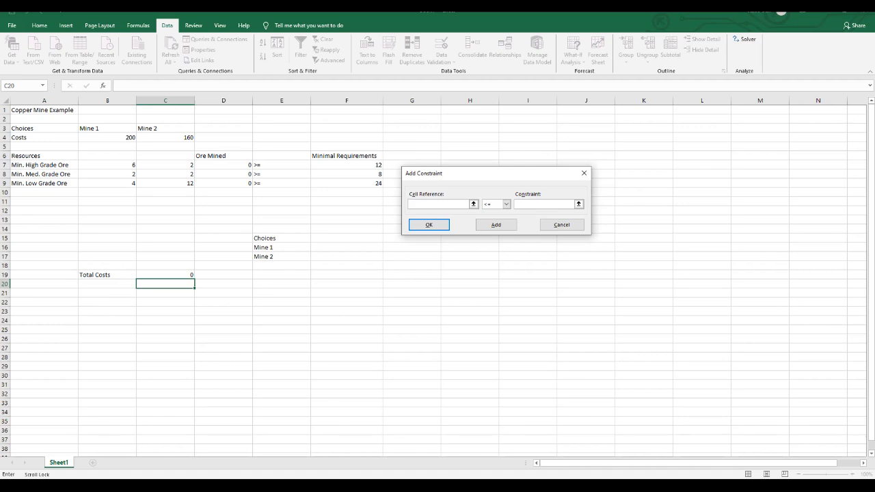
{"action": "left_click", "coordinate": [224, 165]}
{"action": "left_click", "coordinate": [506, 204]}
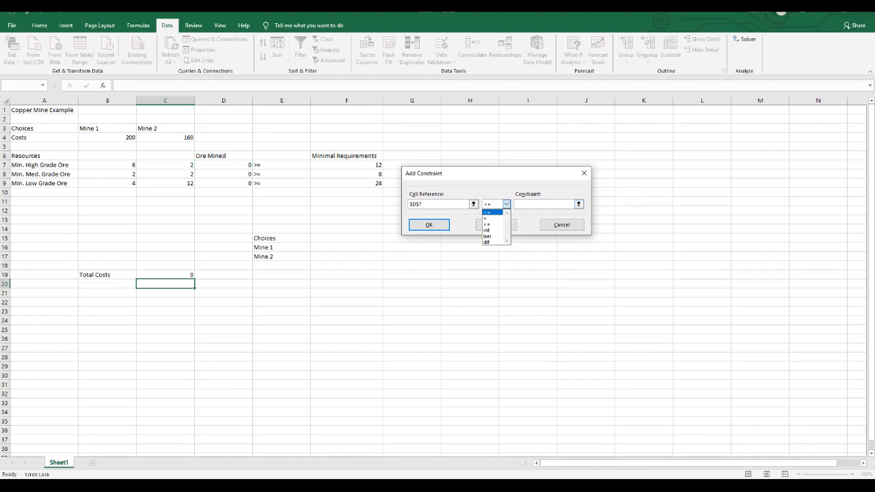
{"action": "left_click", "coordinate": [490, 220]}
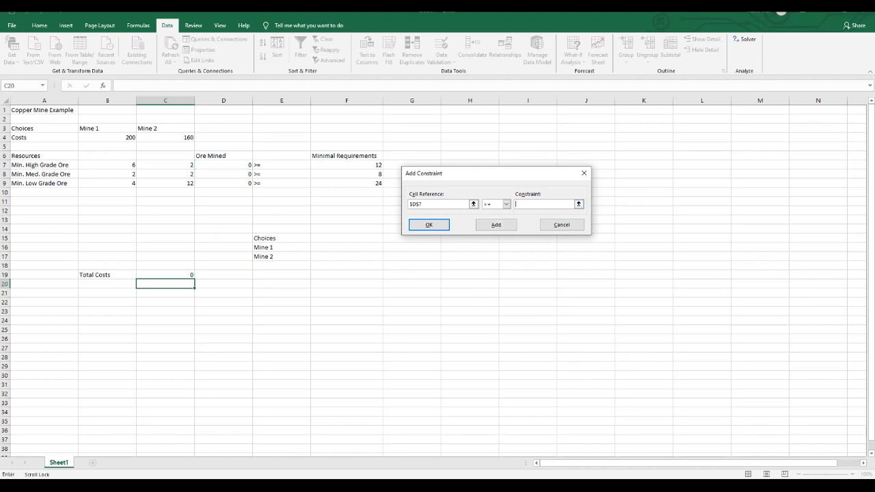
{"action": "left_click", "coordinate": [347, 165]}
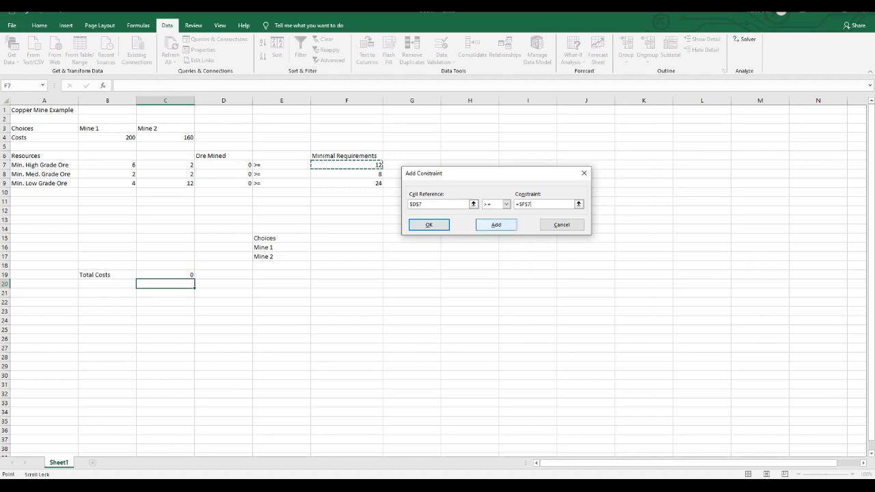
{"action": "left_click", "coordinate": [496, 224]}
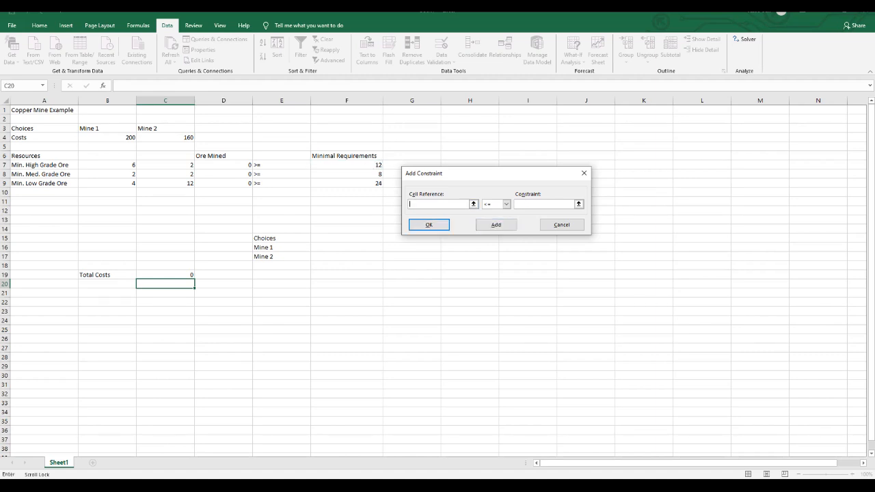
Add the medium grade ore constraint D8 >= F8 to the Solver model.
{"action": "left_click", "coordinate": [224, 175]}
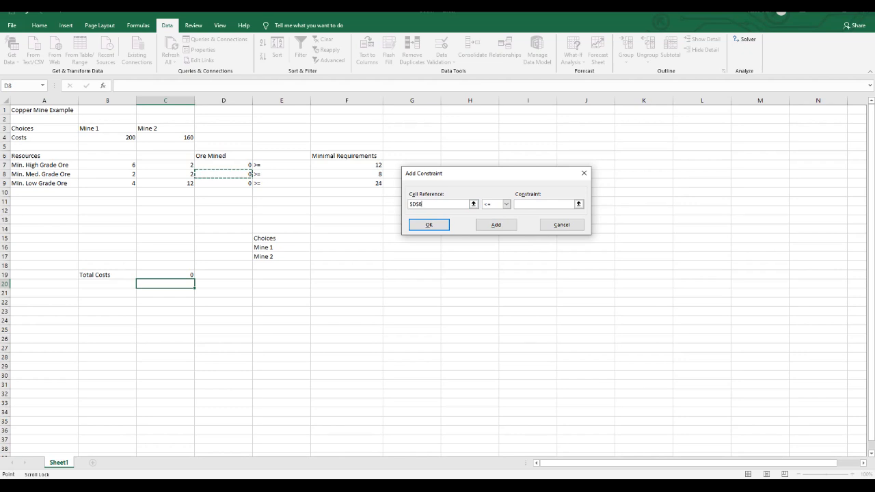
{"action": "left_click", "coordinate": [506, 204]}
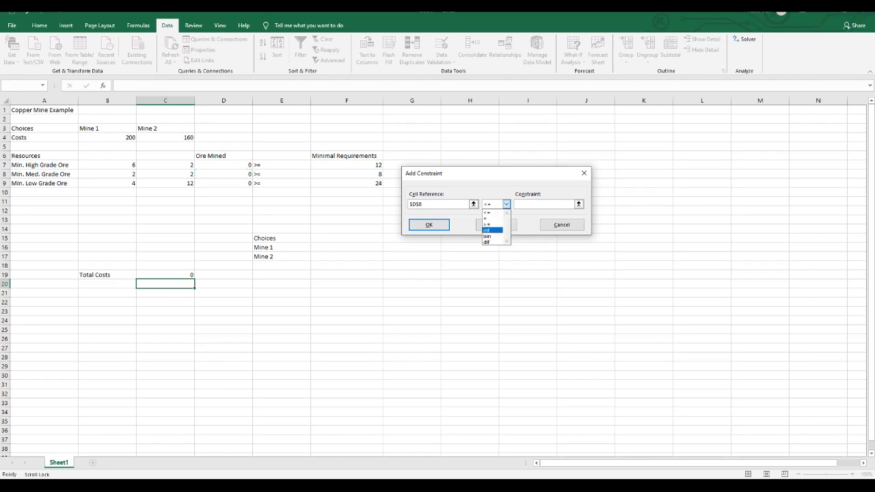
{"action": "left_click", "coordinate": [488, 224]}
{"action": "left_click", "coordinate": [346, 174]}
{"action": "left_click", "coordinate": [495, 224]}
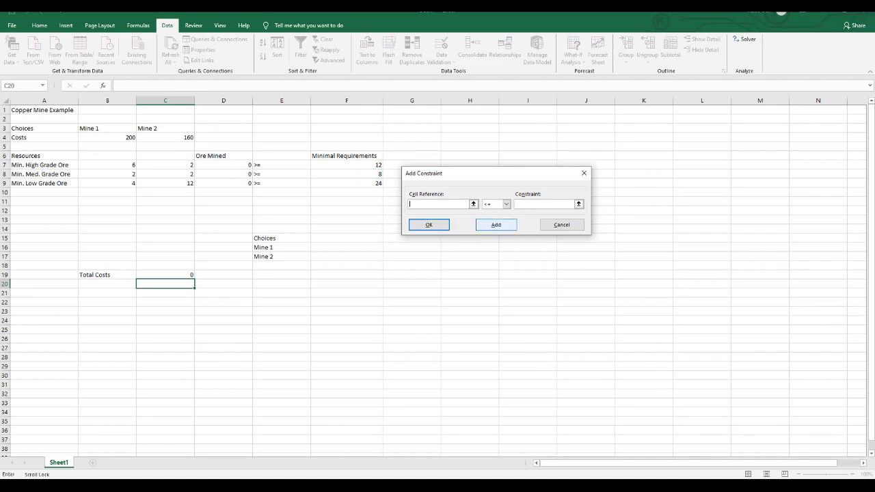
Add the low grade ore constraint D9 >= F9 and return to the Solver parameters.
{"action": "left_click", "coordinate": [223, 183]}
{"action": "left_click", "coordinate": [506, 203]}
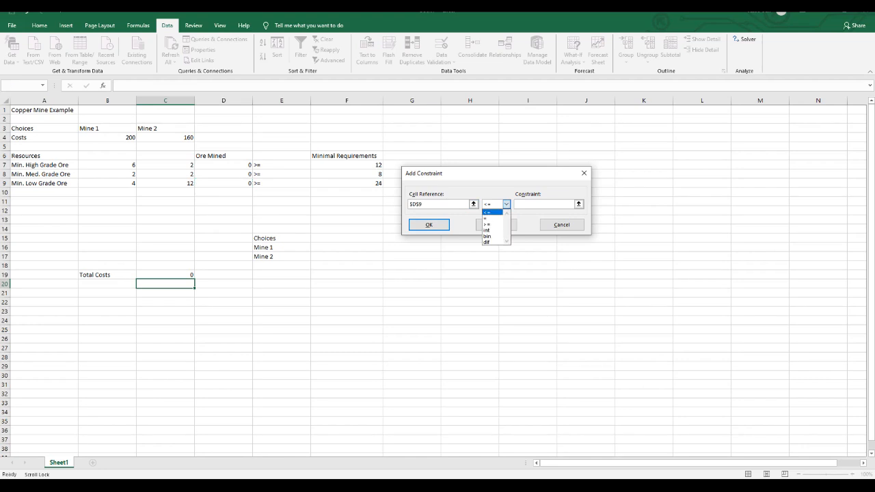
{"action": "left_click", "coordinate": [487, 224]}
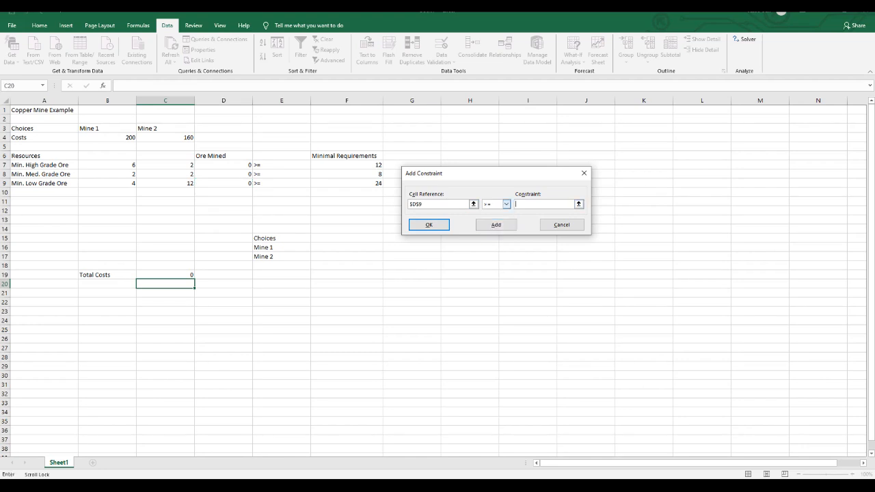
{"action": "left_click", "coordinate": [347, 183]}
{"action": "key", "text": "Return"}
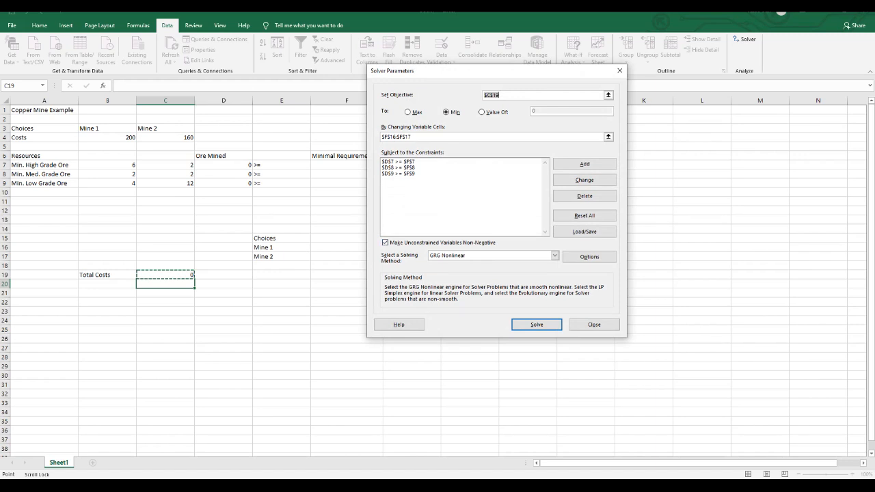
Solve the model with the Simplex LP method and keep the Solver solution.
{"action": "left_click", "coordinate": [554, 255]}
{"action": "left_click", "coordinate": [447, 268]}
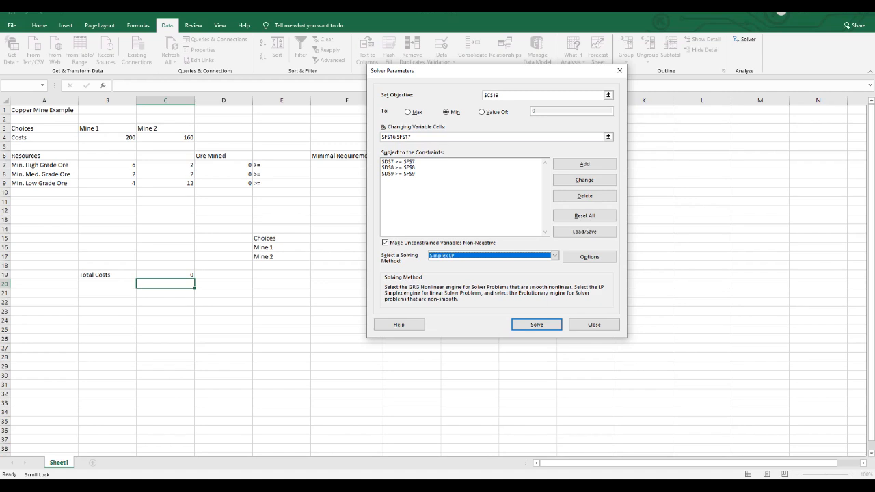
{"action": "key", "text": "Return"}
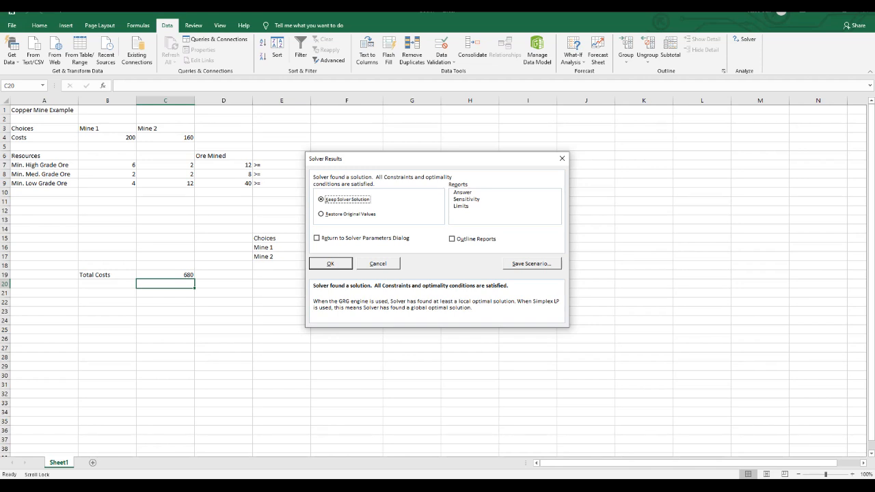
{"action": "left_click", "coordinate": [330, 263]}
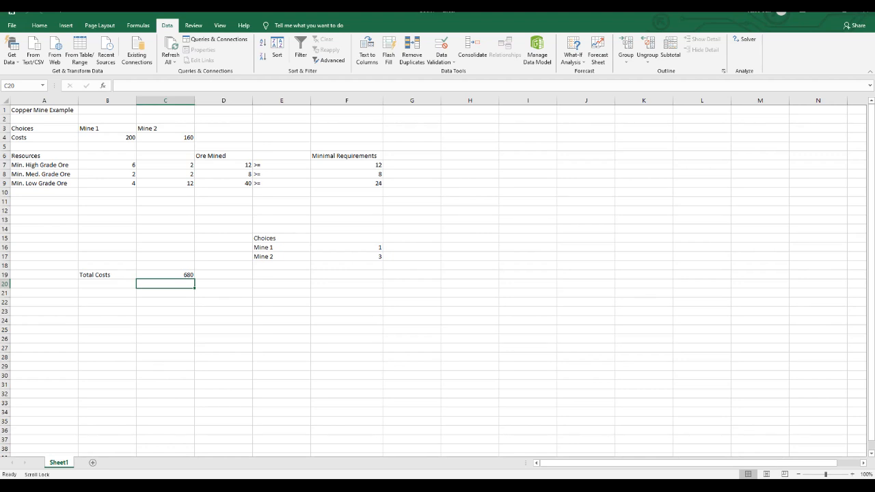
{"action": "left_click", "coordinate": [346, 164]}
{"action": "left_click", "coordinate": [347, 175]}
{"action": "left_click", "coordinate": [346, 183]}
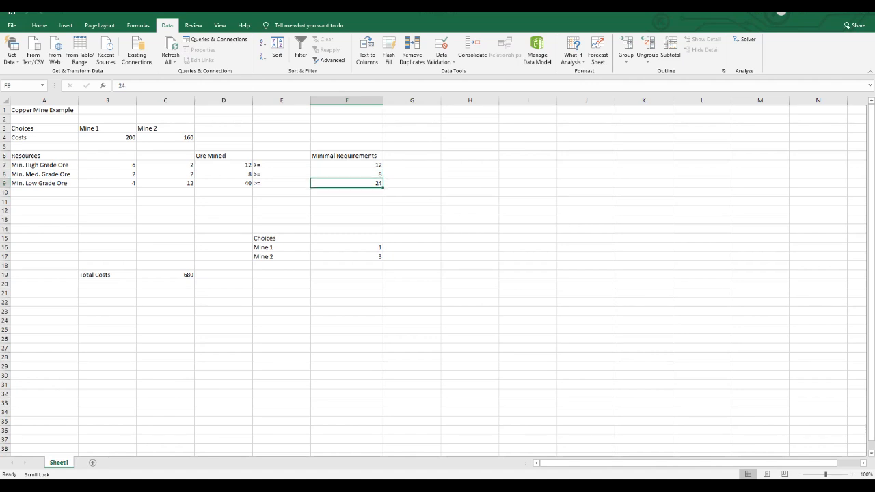
Examine the ore mined formulas for high, medium and low grade ore in D7:D9 against the minimal requirements.
{"action": "left_click", "coordinate": [223, 164]}
{"action": "left_click", "coordinate": [224, 175]}
{"action": "left_click", "coordinate": [224, 183]}
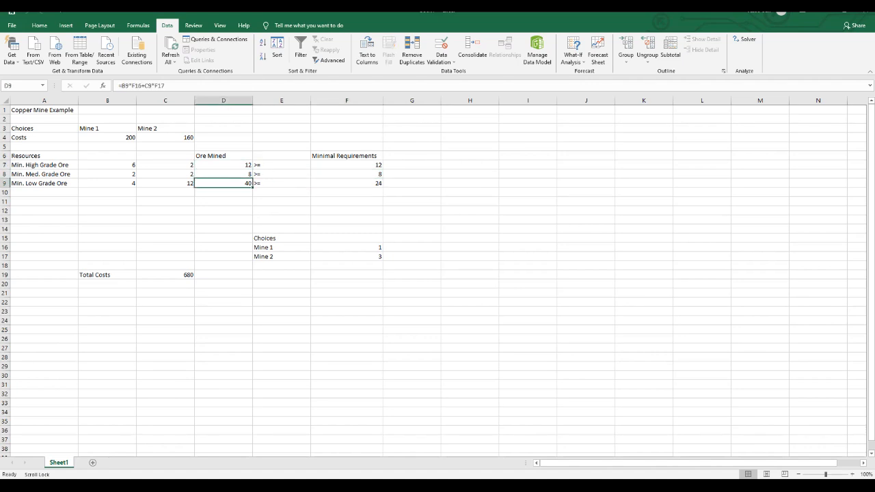
{"action": "left_click", "coordinate": [224, 165]}
{"action": "left_click", "coordinate": [223, 184]}
{"action": "left_click", "coordinate": [223, 164]}
{"action": "left_click", "coordinate": [224, 174]}
{"action": "left_click", "coordinate": [224, 165]}
{"action": "left_click", "coordinate": [223, 174]}
{"action": "left_click", "coordinate": [224, 165]}
{"action": "left_click", "coordinate": [224, 174]}
{"action": "left_click", "coordinate": [223, 164]}
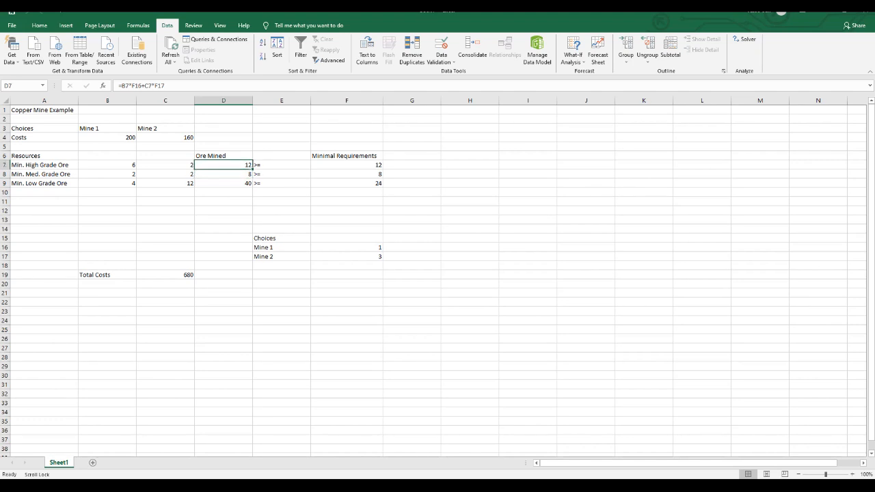
Save the workbook as Copper Mine Example in the Documents folder and close it.
{"action": "left_click", "coordinate": [12, 25]}
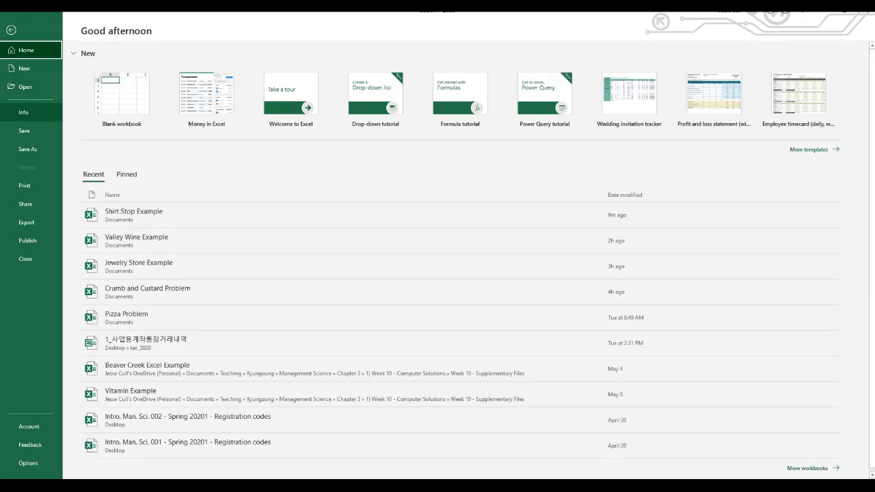
{"action": "left_click", "coordinate": [27, 149]}
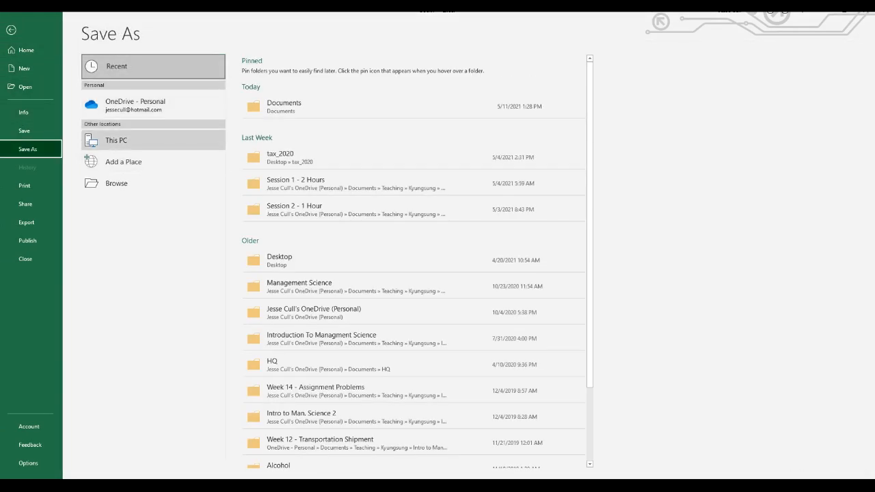
{"action": "double_click", "coordinate": [117, 140]}
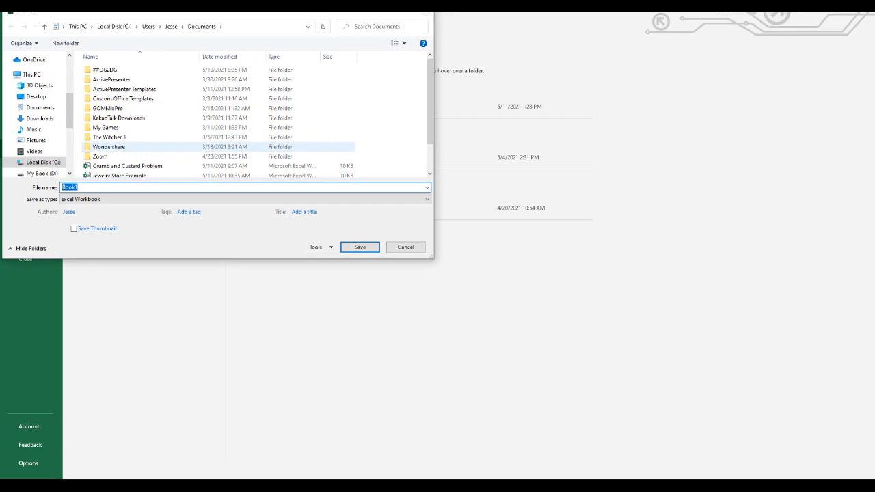
{"action": "type", "text": "Cop"}
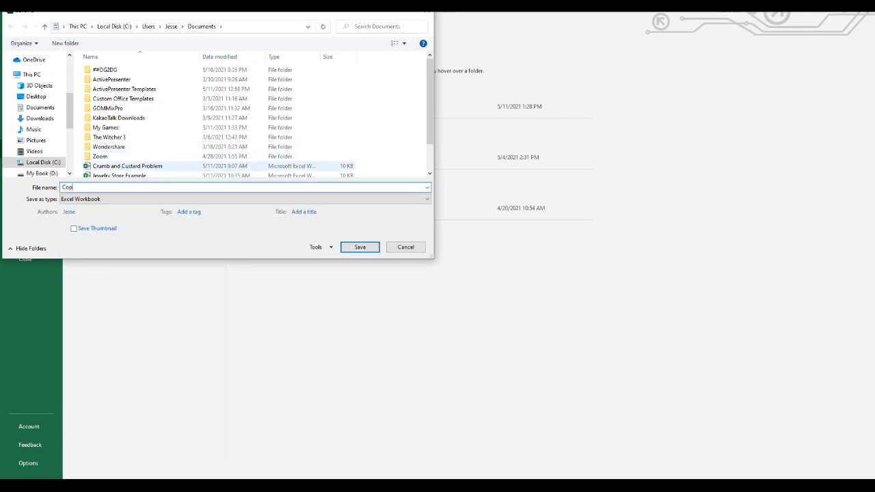
{"action": "type", "text": "per Mine Example"}
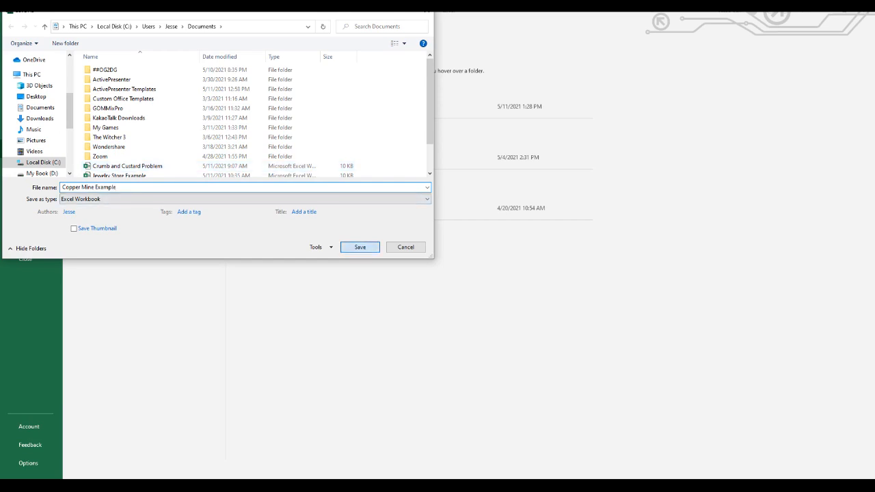
{"action": "left_click", "coordinate": [359, 248]}
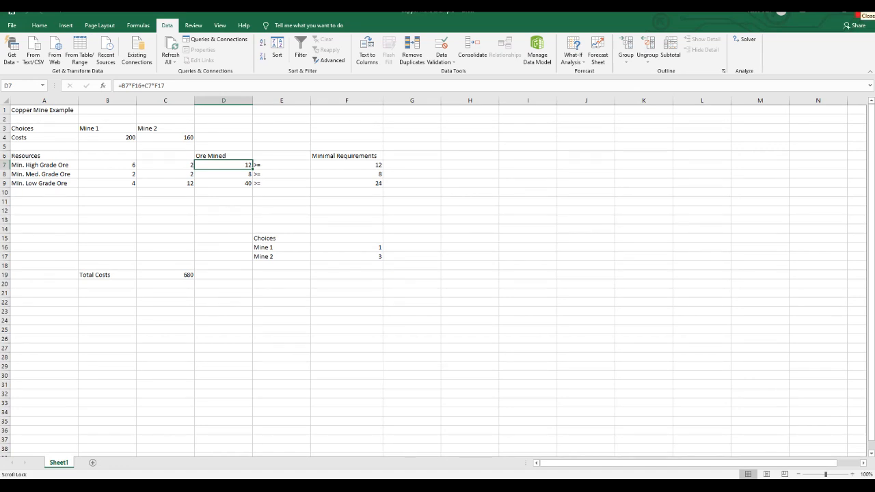
{"action": "left_click", "coordinate": [863, 12]}
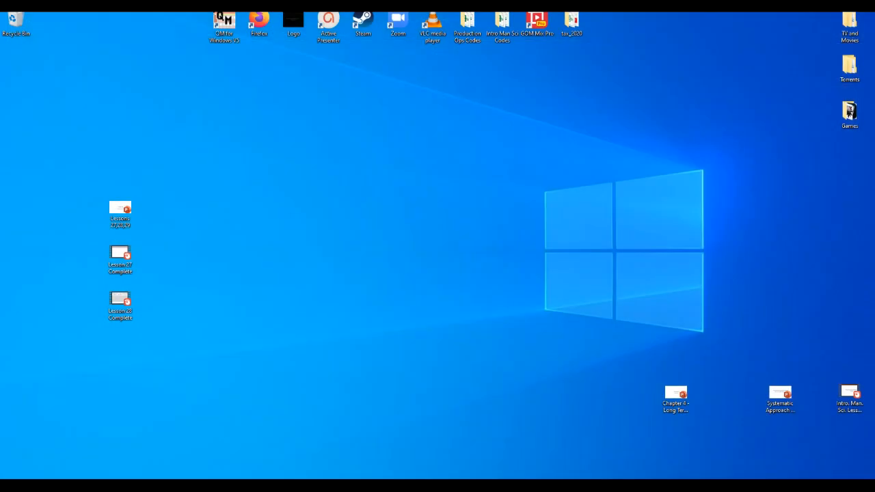
Bring up the Problem Formulation slide in PowerPoint, and launch POM-QM for Windows 5, dismissing its quick start instructions.
{"action": "mouse_move", "coordinate": [346, 487]}
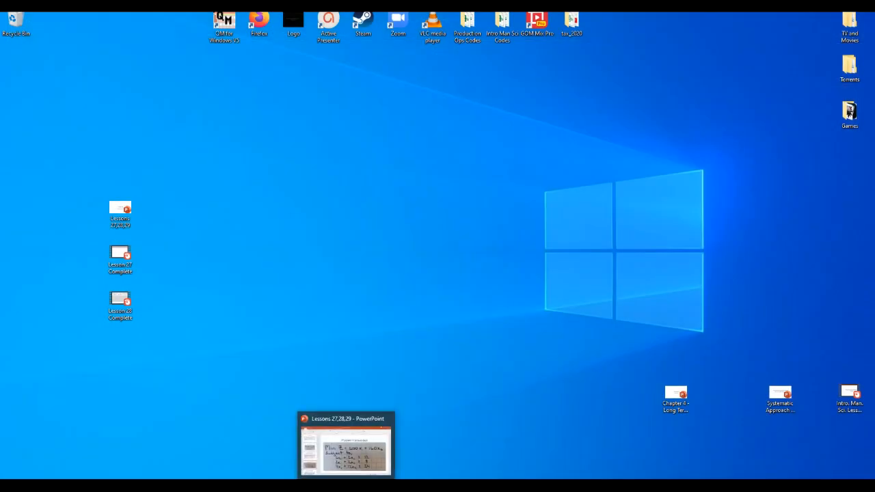
{"action": "left_click", "coordinate": [346, 486]}
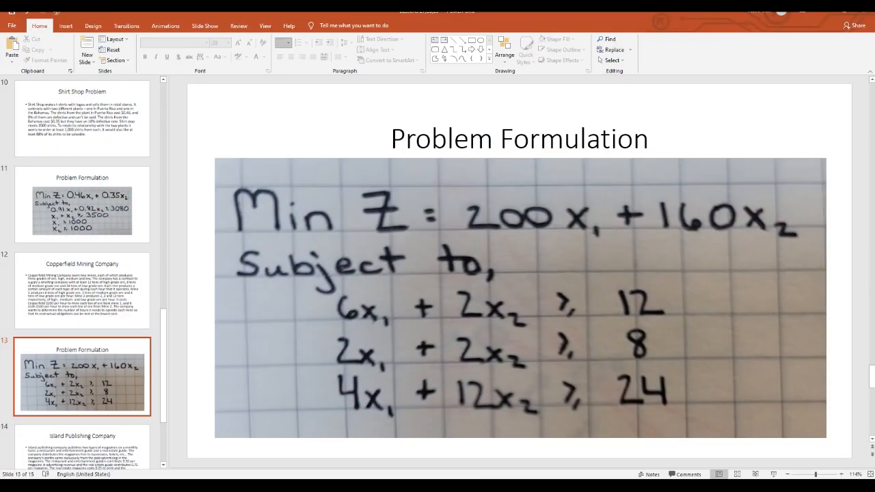
{"action": "left_click", "coordinate": [82, 486]}
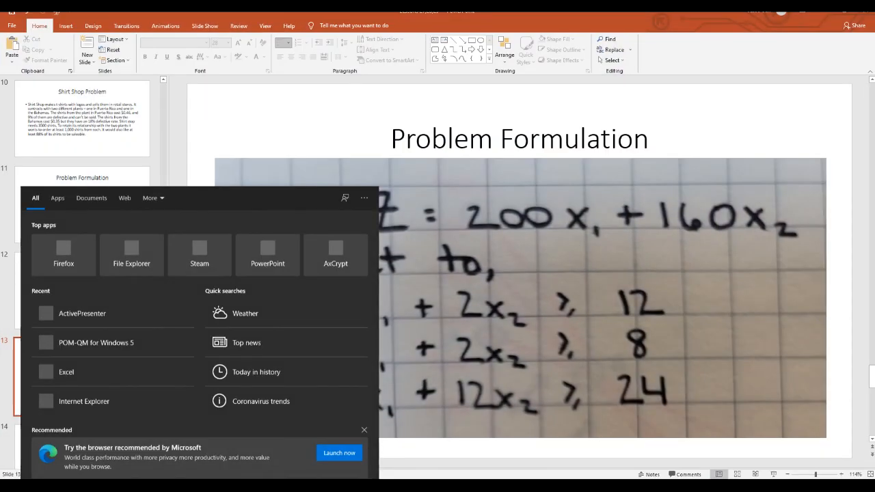
{"action": "type", "text": "qm"}
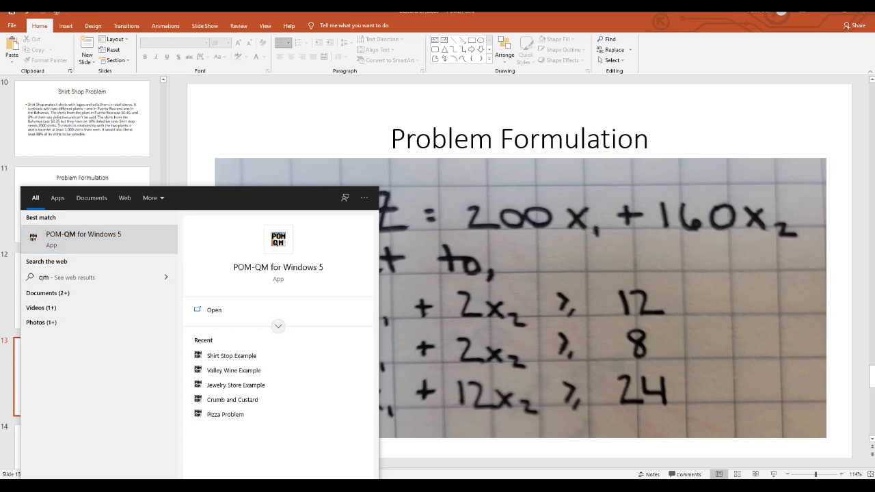
{"action": "left_click", "coordinate": [99, 238]}
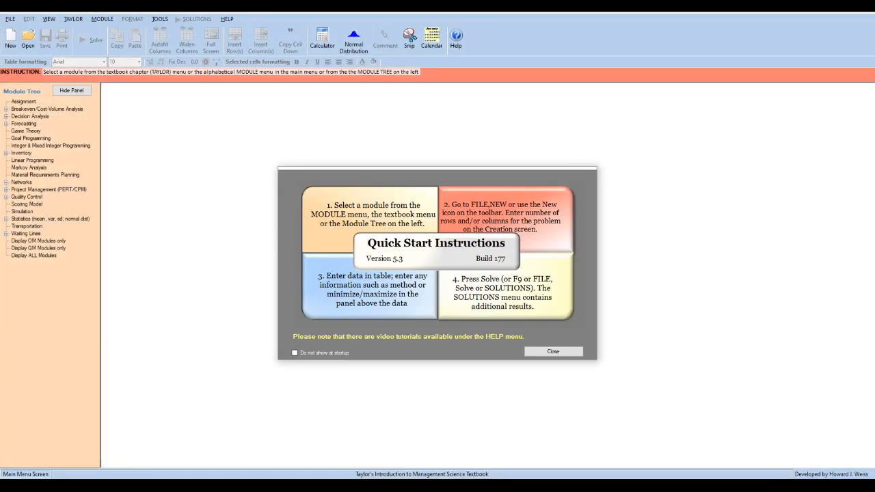
{"action": "left_click", "coordinate": [553, 351]}
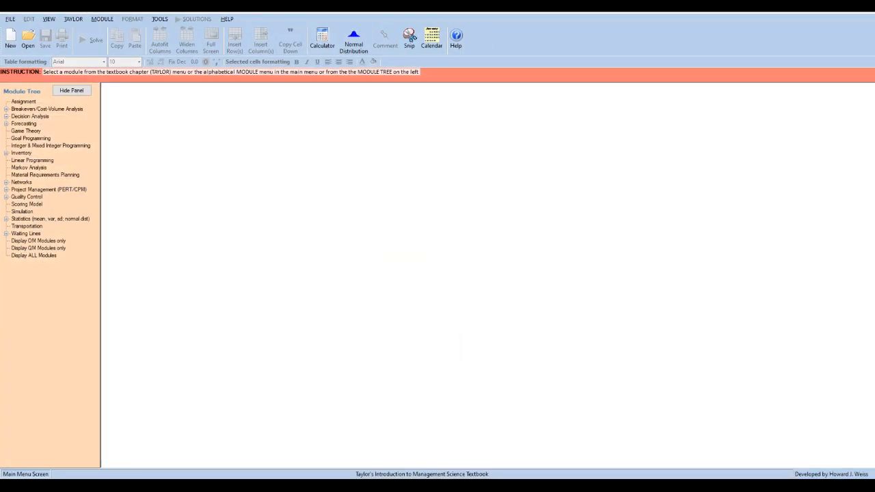
Create a new Linear Programming data set titled Copper Mine Example with 3 constraints, 2 variables and a Minimize objective.
{"action": "left_click", "coordinate": [102, 18]}
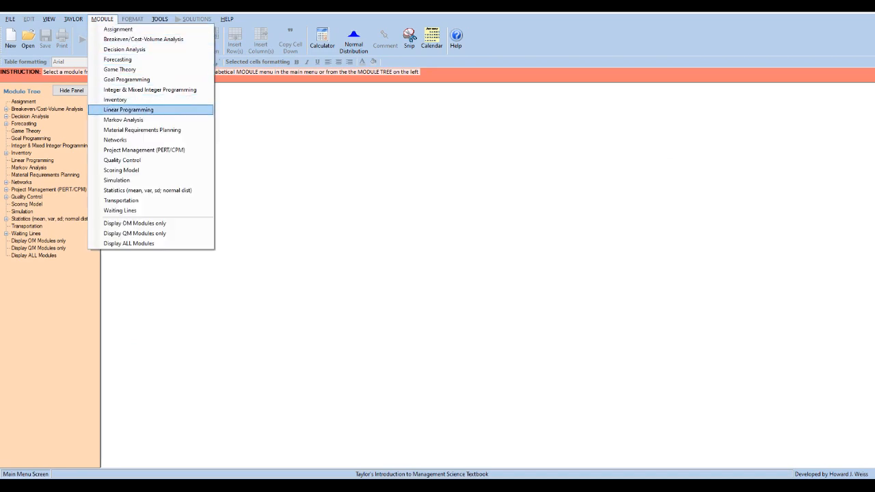
{"action": "left_click", "coordinate": [128, 109]}
{"action": "left_click", "coordinate": [10, 19]}
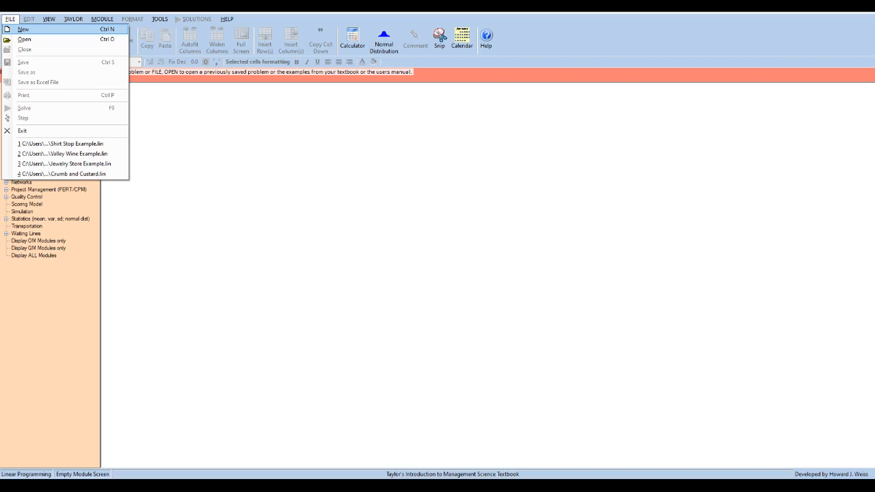
{"action": "key", "text": "Return"}
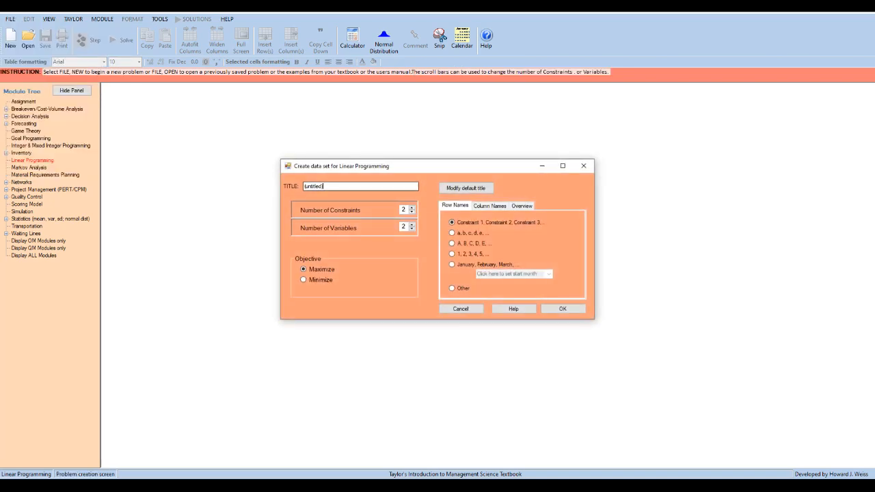
{"action": "type", "text": "Copper Mine Example"}
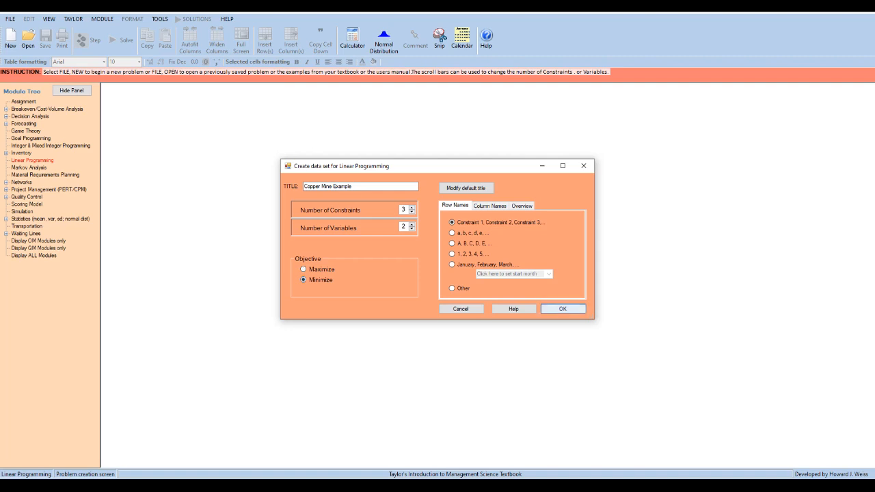
{"action": "key", "text": "Return"}
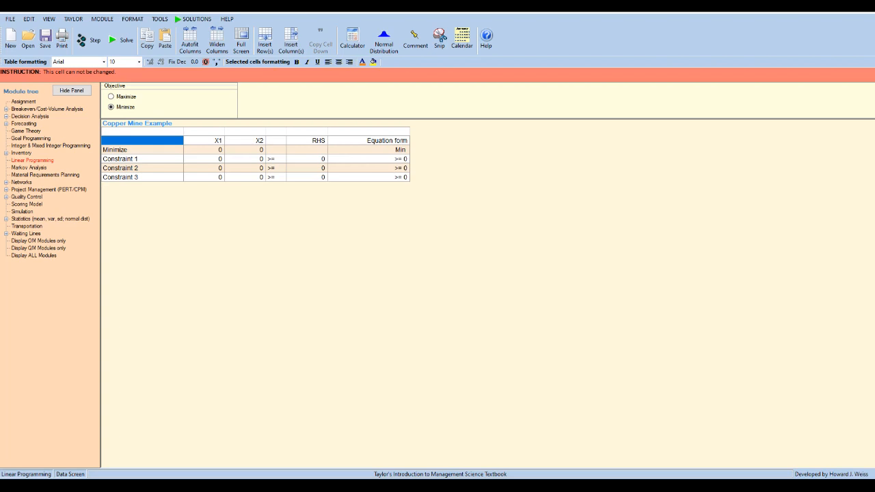
Widen the two variable columns and name the variables Mine 1 and Mine 2.
{"action": "left_click_drag", "start_coordinate": [224, 140], "coordinate": [351, 140]}
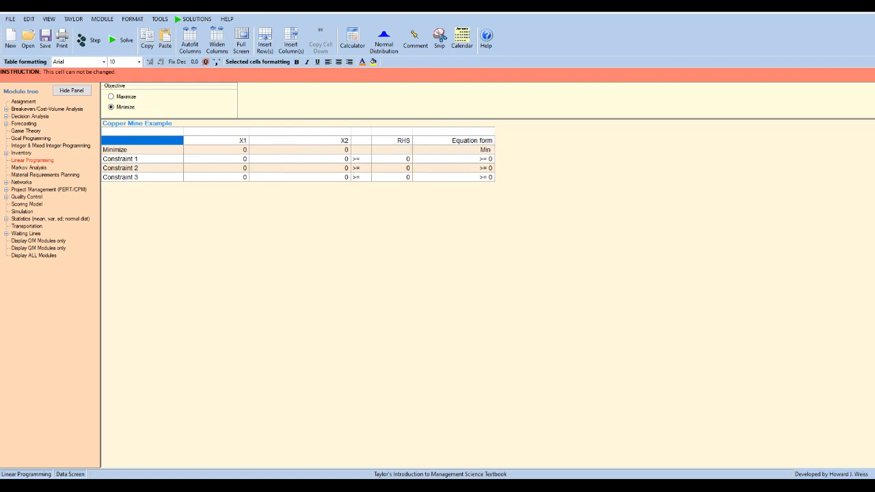
{"action": "left_click_drag", "start_coordinate": [249, 140], "coordinate": [277, 140]}
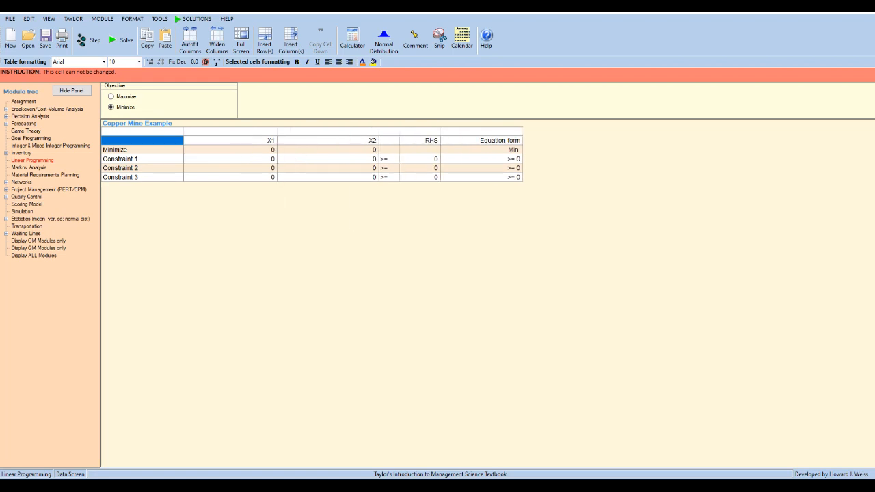
{"action": "left_click", "coordinate": [230, 140]}
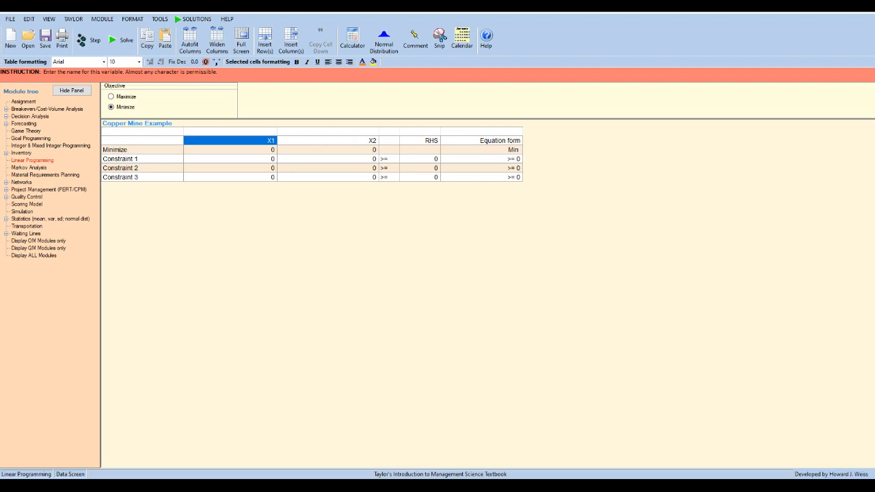
{"action": "type", "text": "Mine 1"}
{"action": "key", "text": "Return"}
{"action": "type", "text": "Mine 2"}
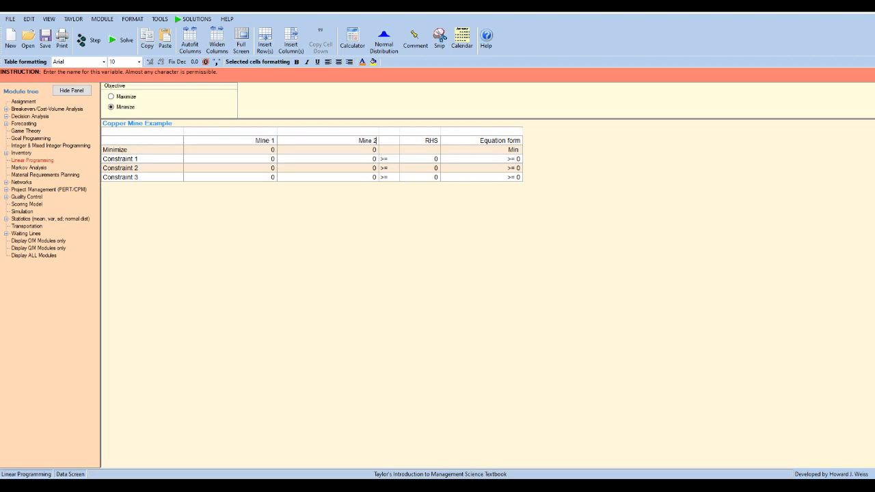
{"action": "key", "text": "Return"}
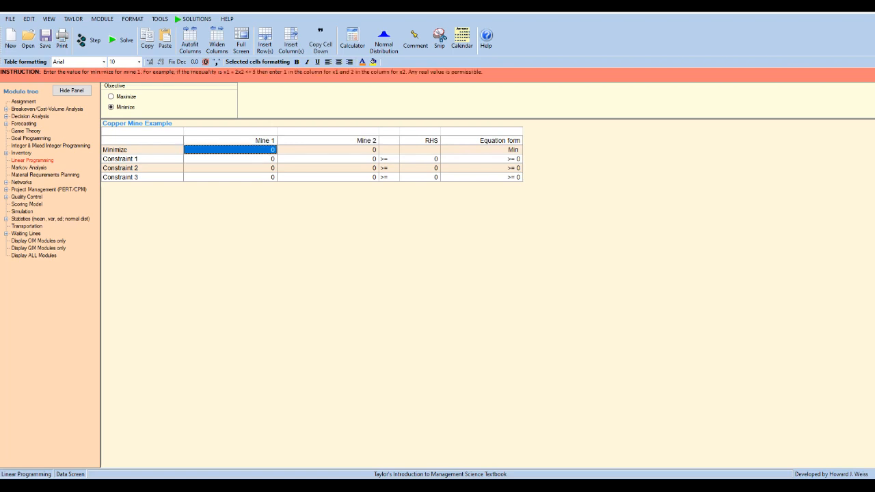
Set the Minimize objective coefficients to 200 for Mine 1 and 160 for Mine 2.
{"action": "type", "text": "2000"}
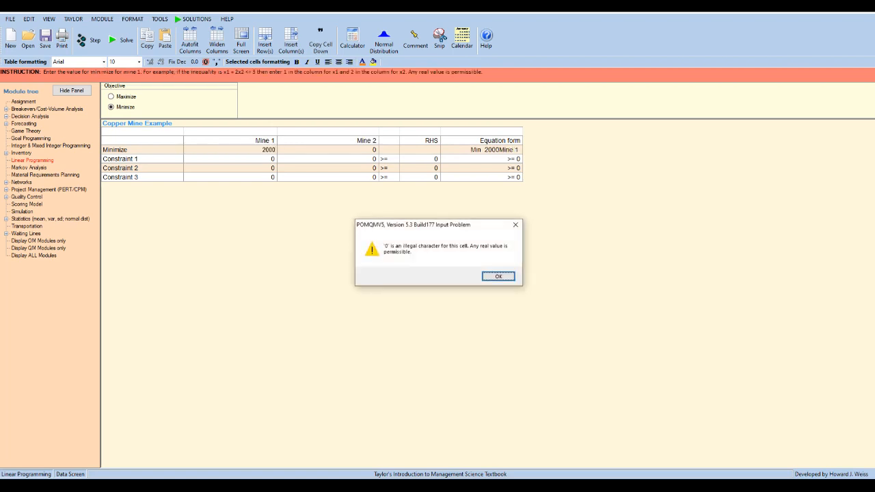
{"action": "key", "text": "Return"}
{"action": "key", "text": "BackSpace"}
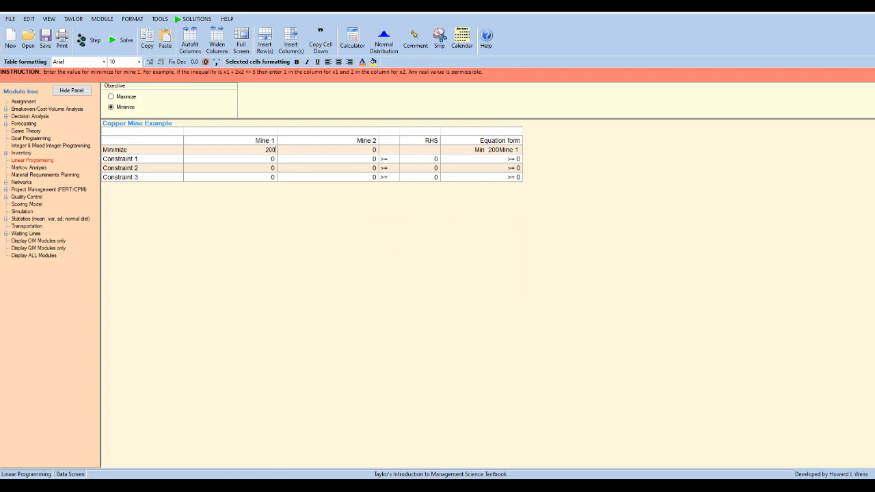
{"action": "key", "text": "Return"}
{"action": "type", "text": "160"}
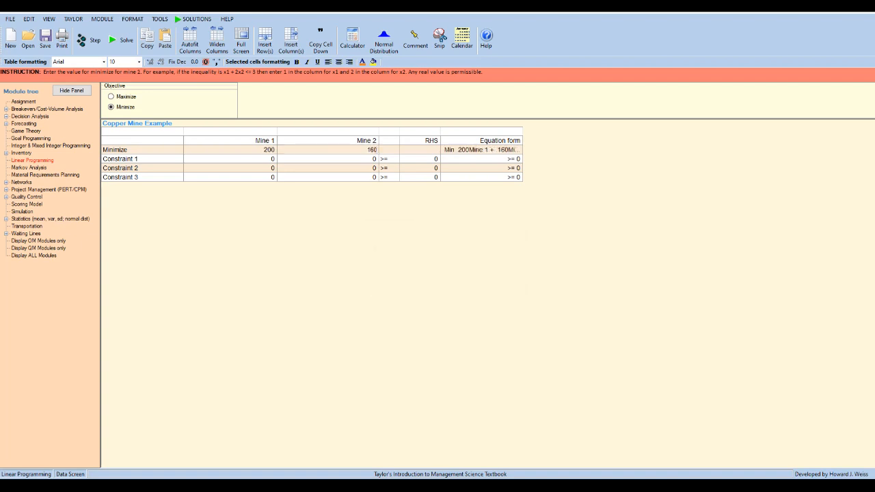
{"action": "key", "text": "Return"}
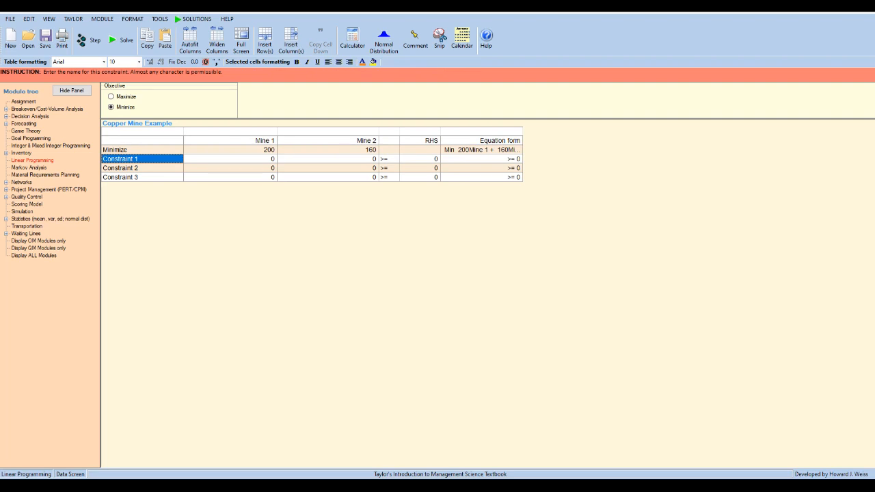
Widen the constraint name column and rename Constraint 1 as Min. High Grade Ore.
{"action": "left_click_drag", "start_coordinate": [183, 140], "coordinate": [230, 141]}
{"action": "type", "text": "M"}
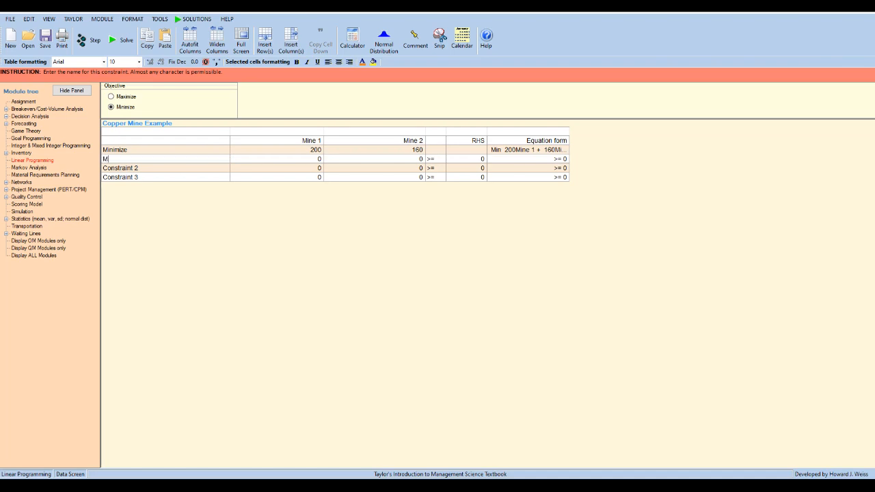
{"action": "type", "text": "in. High Grade Ore"}
{"action": "key", "text": "Tab"}
Rename Constraint 2 as Min. Med. Grade Ore.
{"action": "key", "text": "Tab"}
{"action": "key", "text": "Tab"}
{"action": "key", "text": "Tab"}
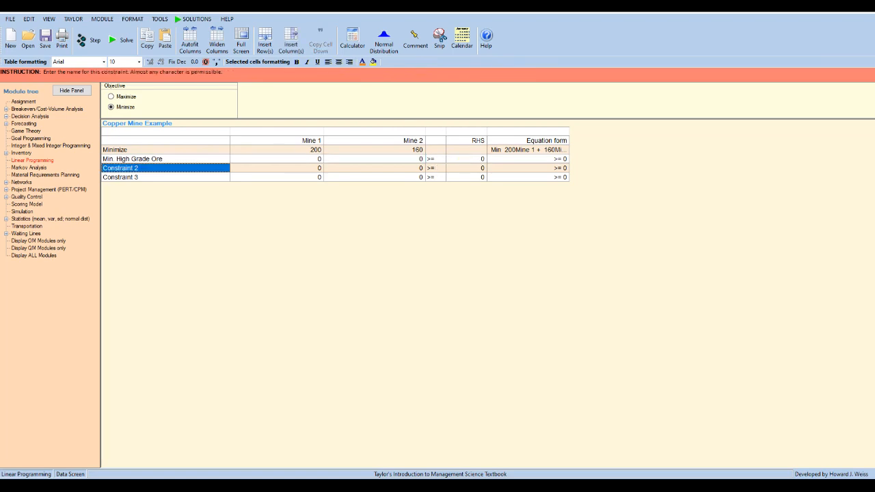
{"action": "type", "text": "Min. Med. Grade Ore"}
{"action": "key", "text": "Tab"}
{"action": "key", "text": "Tab"}
{"action": "key", "text": "Tab"}
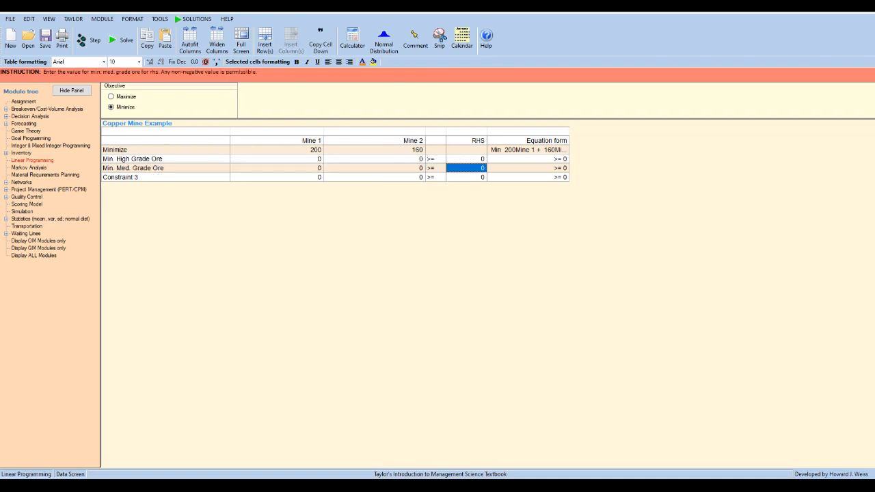
{"action": "key", "text": "Tab"}
Rename Constraint 3 as Min. Low Grade Ore.
{"action": "type", "text": "Min. Low. G"}
{"action": "key", "text": "BackSpace"}
{"action": "key", "text": "BackSpace"}
{"action": "type", "text": "Grade Ore"}
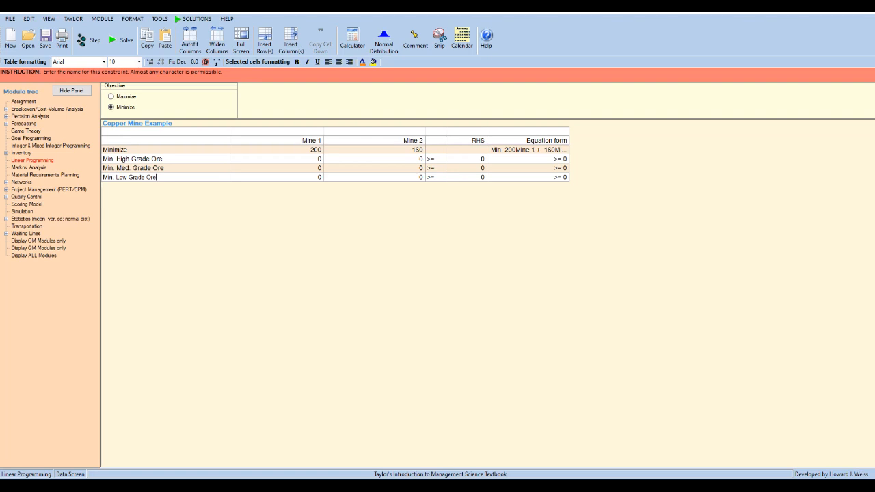
Set the constraint right-hand sides to 12 for high grade, 8 for medium grade and 24 for low grade ore.
{"action": "left_click", "coordinate": [467, 159]}
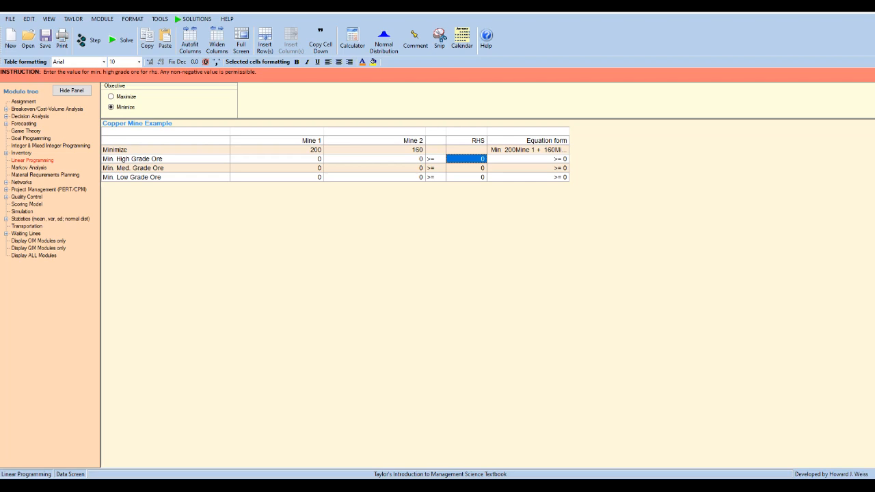
{"action": "type", "text": "12"}
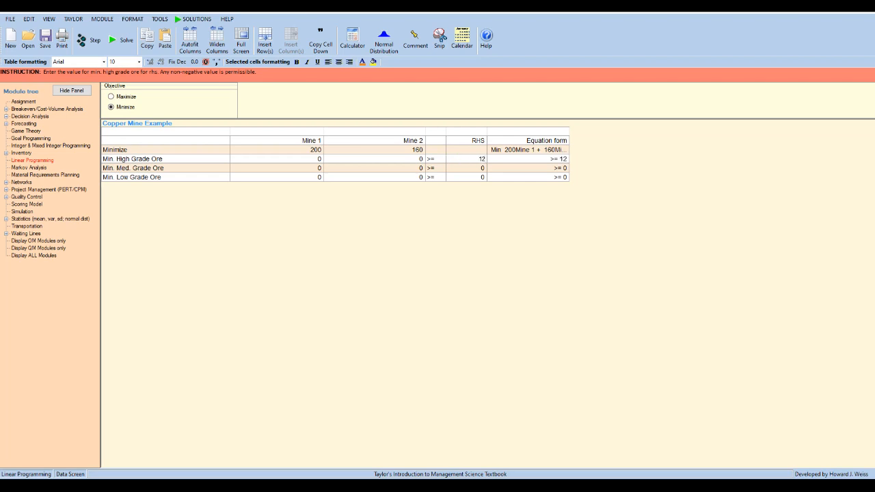
{"action": "left_click", "coordinate": [467, 168]}
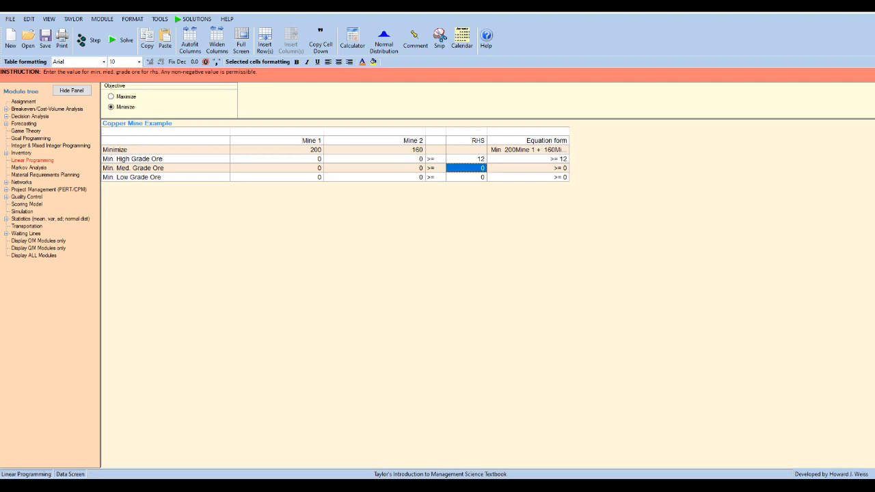
{"action": "type", "text": "8"}
{"action": "key", "text": "Down"}
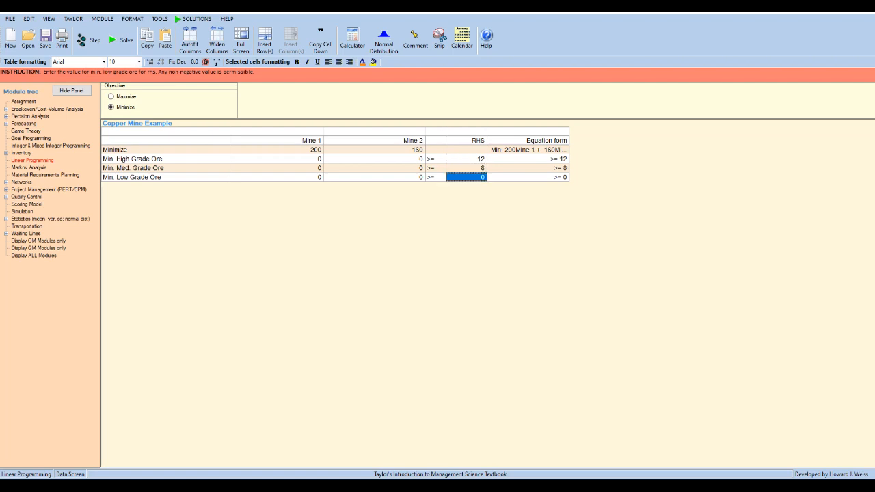
{"action": "type", "text": "24"}
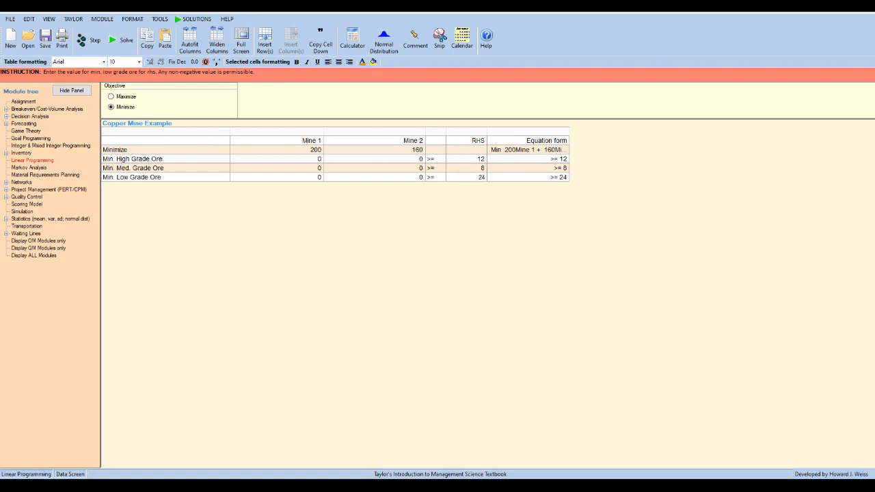
Set the Min. High Grade Ore coefficients to 6 for Mine 1 and 2 for Mine 2.
{"action": "left_click", "coordinate": [277, 158]}
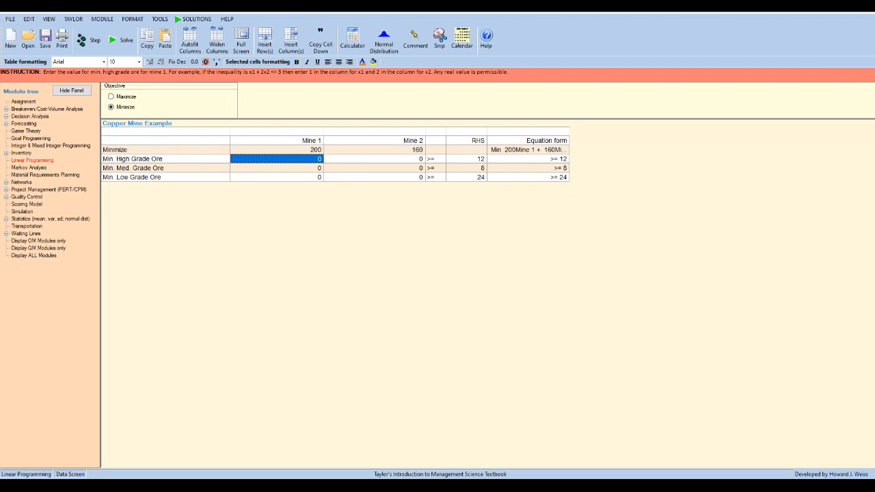
{"action": "type", "text": "6"}
{"action": "key", "text": "Return"}
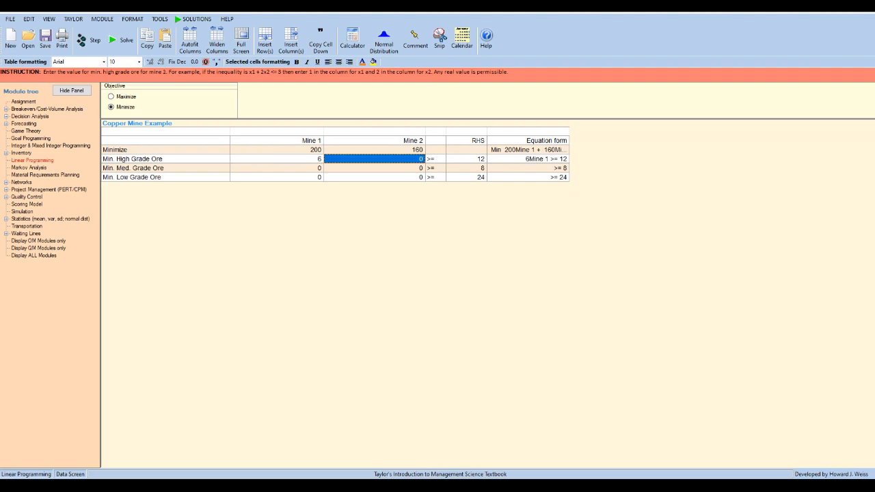
{"action": "type", "text": "2"}
{"action": "key", "text": "Return"}
{"action": "key", "text": "Return"}
{"action": "key", "text": "Return"}
{"action": "key", "text": "Return"}
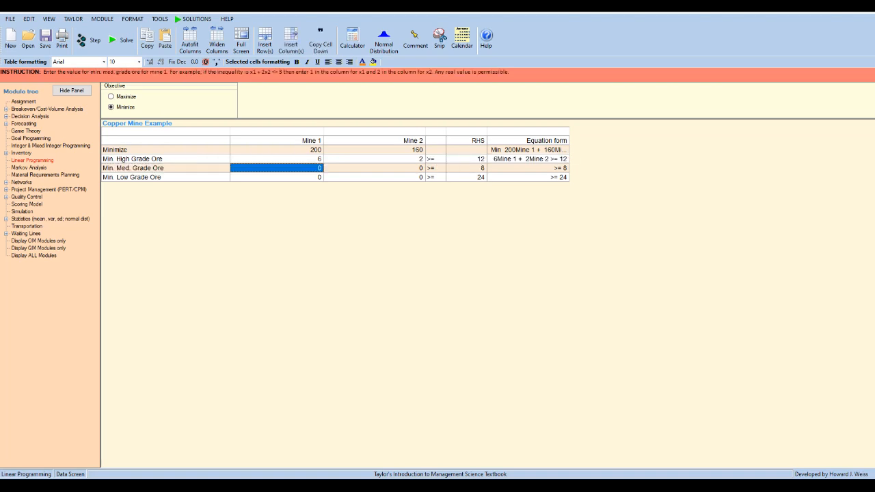
Set the Min. Med. Grade Ore coefficients to 2 for Mine 1 and 2 for Mine 2.
{"action": "type", "text": "2"}
{"action": "key", "text": "Return"}
{"action": "type", "text": "2"}
{"action": "key", "text": "Return"}
{"action": "key", "text": "Return"}
{"action": "key", "text": "Return"}
{"action": "key", "text": "Return"}
{"action": "key", "text": "Return"}
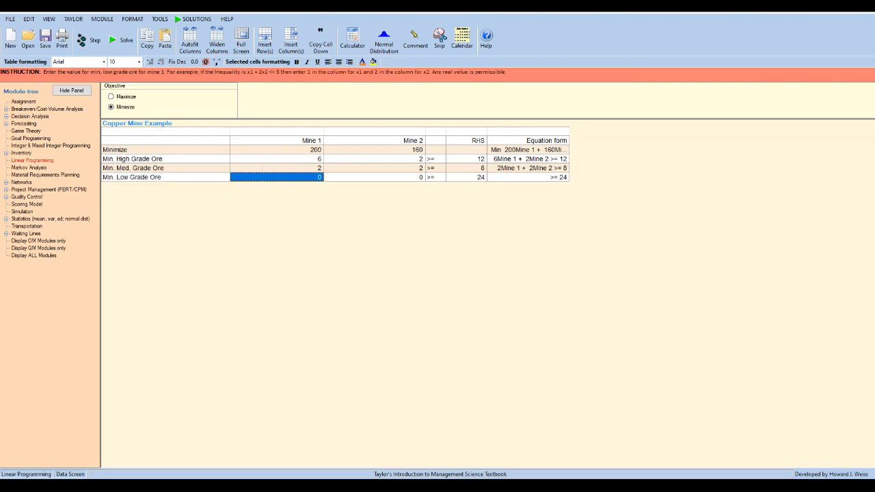
Set the Min. Low Grade Ore coefficients to 4 for Mine 1 and 12 for Mine 2, and solve the linear program.
{"action": "type", "text": "4"}
{"action": "key", "text": "Return"}
{"action": "type", "text": "12"}
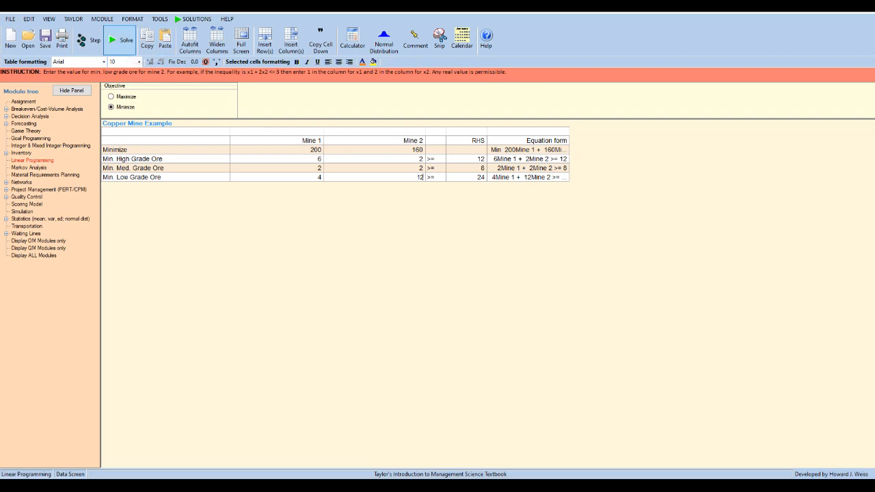
{"action": "left_click", "coordinate": [122, 41]}
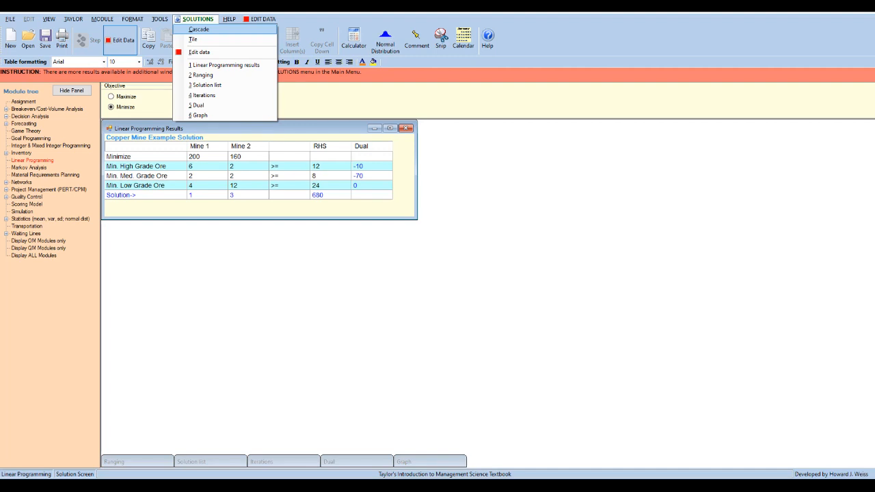
Save the solved model in the Documents folder as a Linear Programming file named Copper Mine Example.
{"action": "left_click", "coordinate": [11, 19]}
{"action": "left_click", "coordinate": [10, 19]}
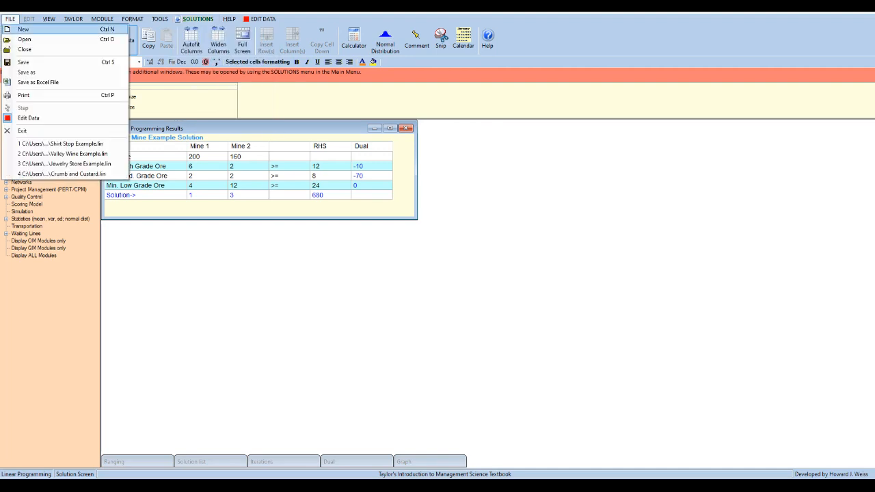
{"action": "left_click", "coordinate": [27, 72]}
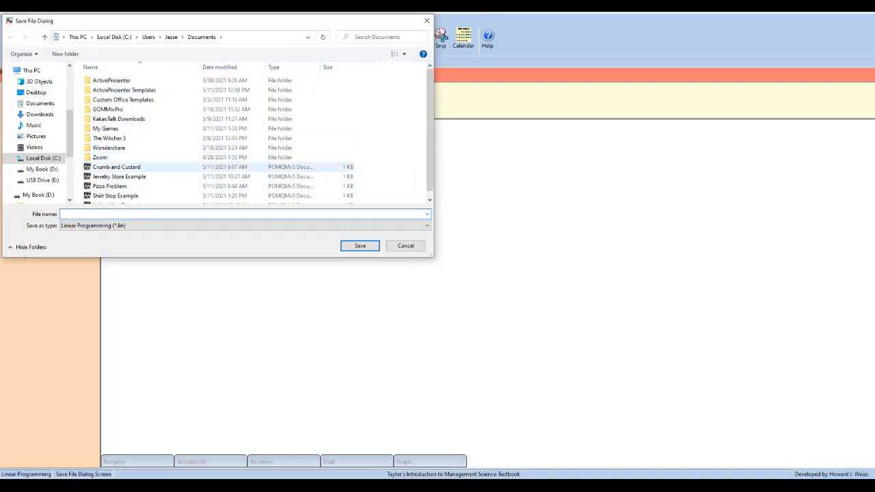
{"action": "type", "text": "Mine"}
{"action": "key", "text": "BackSpace"}
{"action": "key", "text": "BackSpace"}
{"action": "key", "text": "BackSpace"}
{"action": "key", "text": "BackSpace"}
{"action": "type", "text": "Copper Mine "}
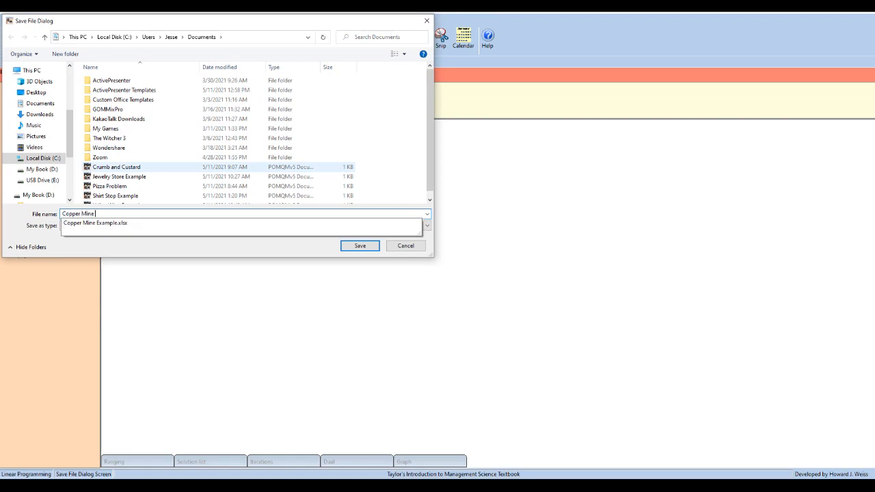
{"action": "type", "text": "Example"}
{"action": "key", "text": "Return"}
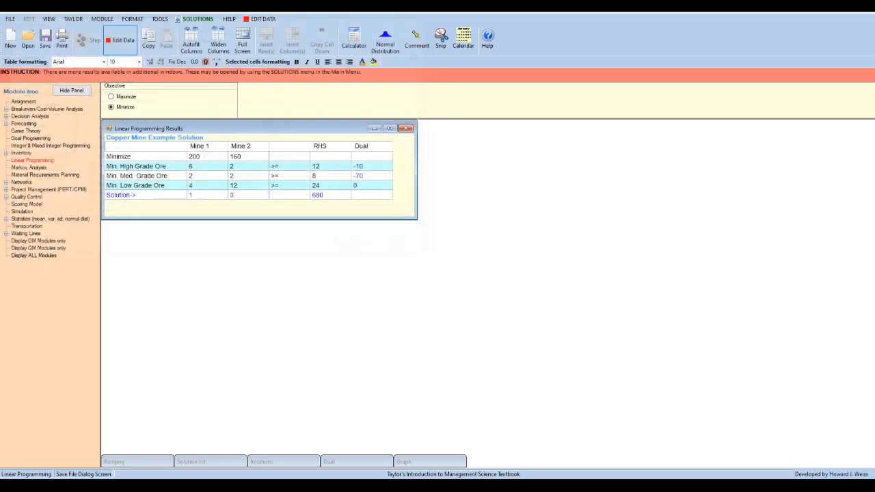